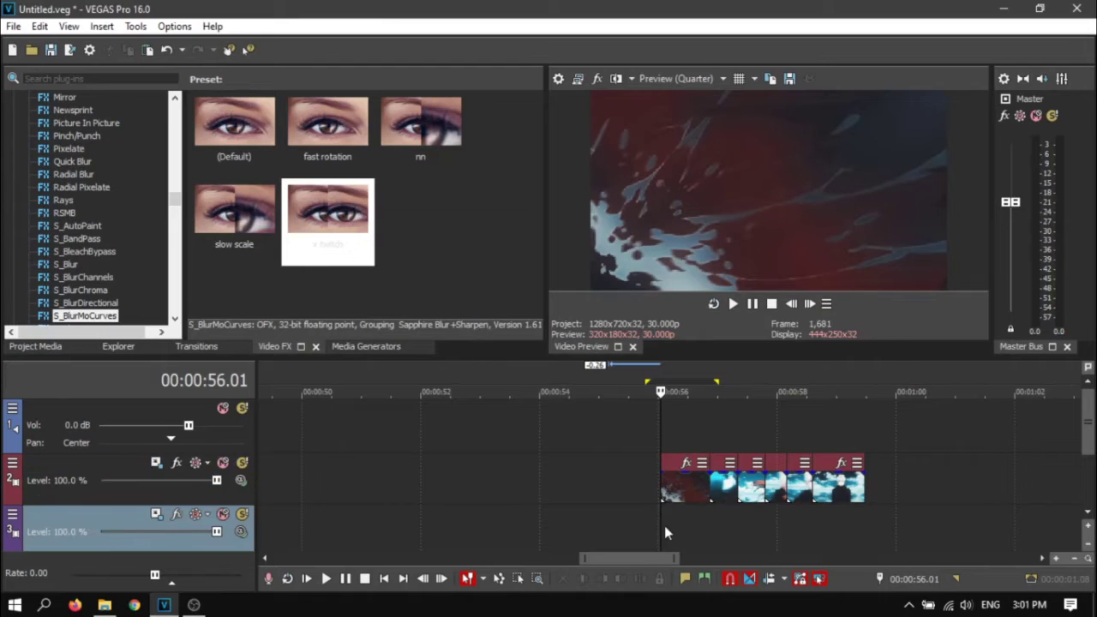
Step: Preview the clips, then apply the S_BlurMoCurves x twitch preset to the first clip and enable Shift X animation
key("space")
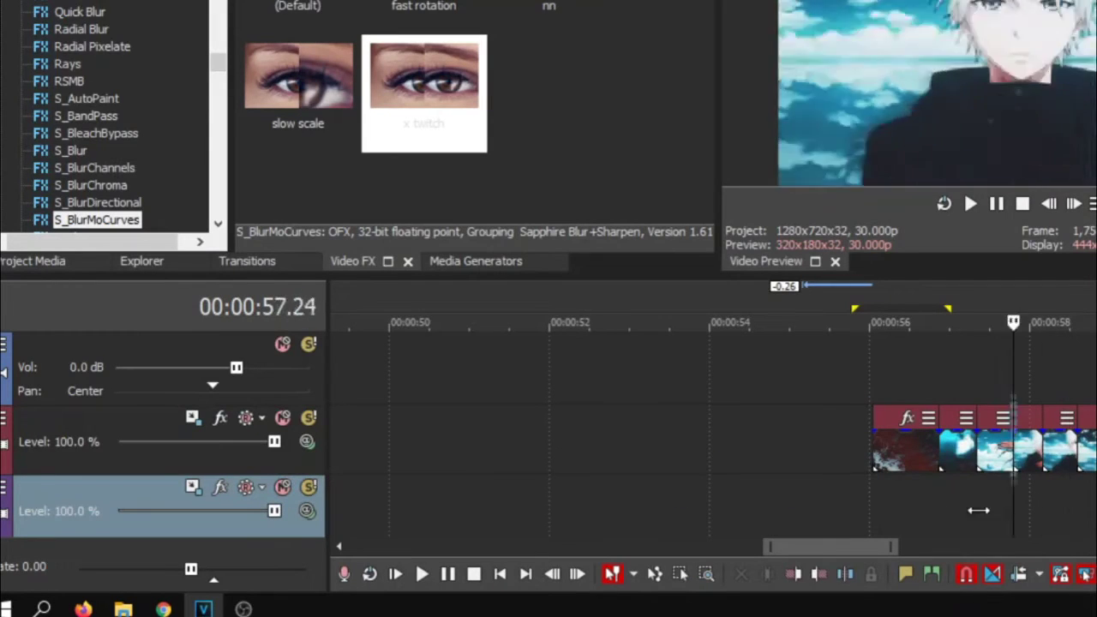
key("space")
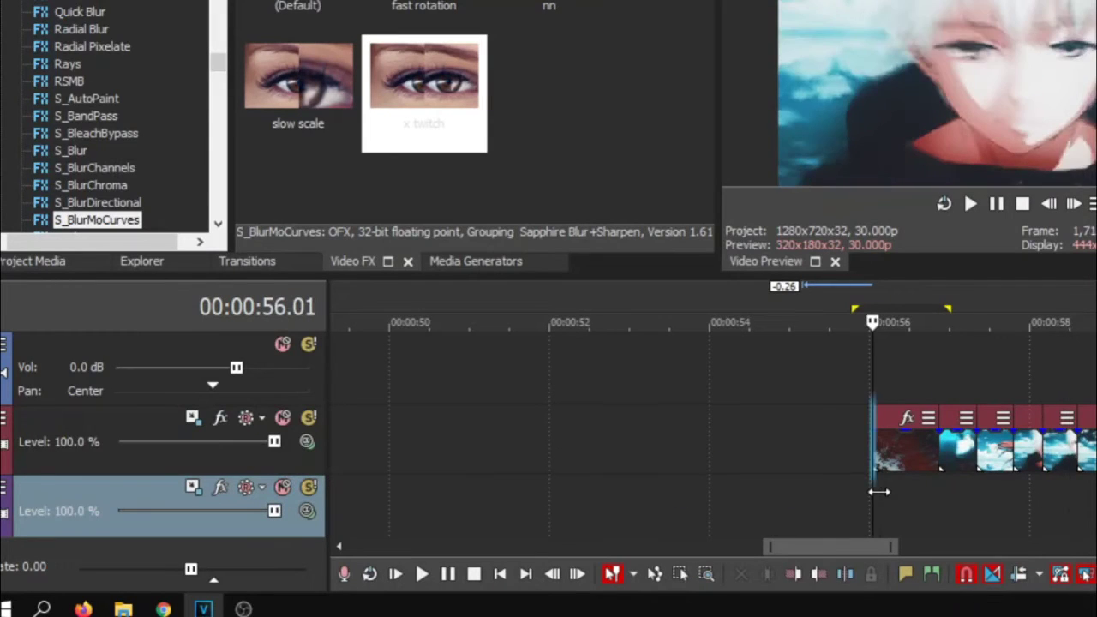
left_click_drag(424, 85, 899, 454)
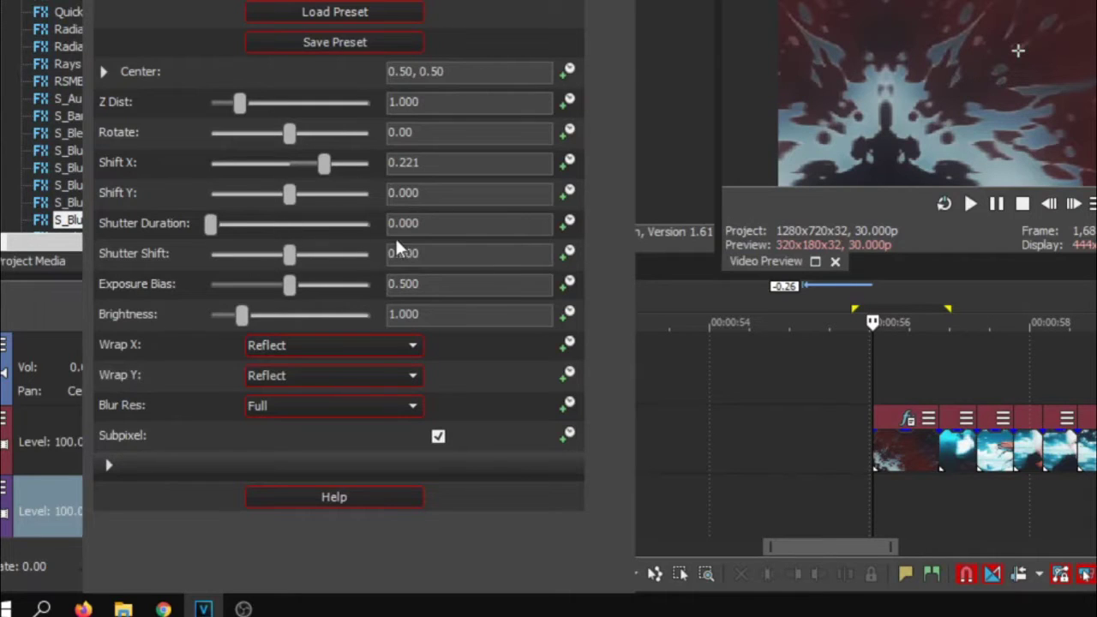
left_click(573, 164)
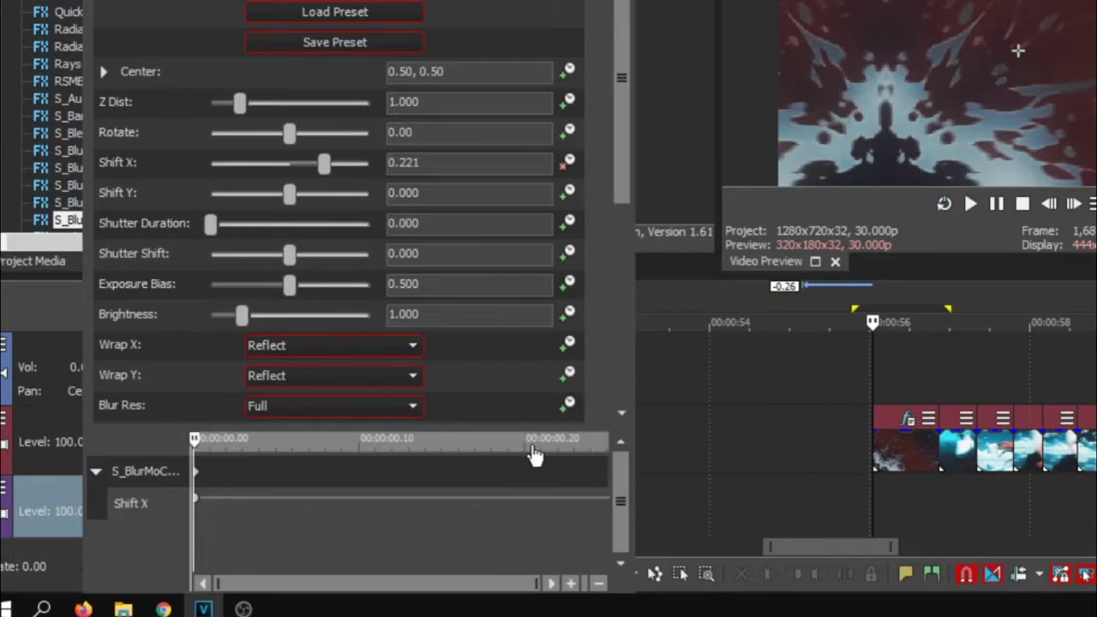
Step: Add Shift X keyframes of -0.092, 0.003 and -0.024 on frames 1, 2 and 3 of the effect
left_click(205, 441)
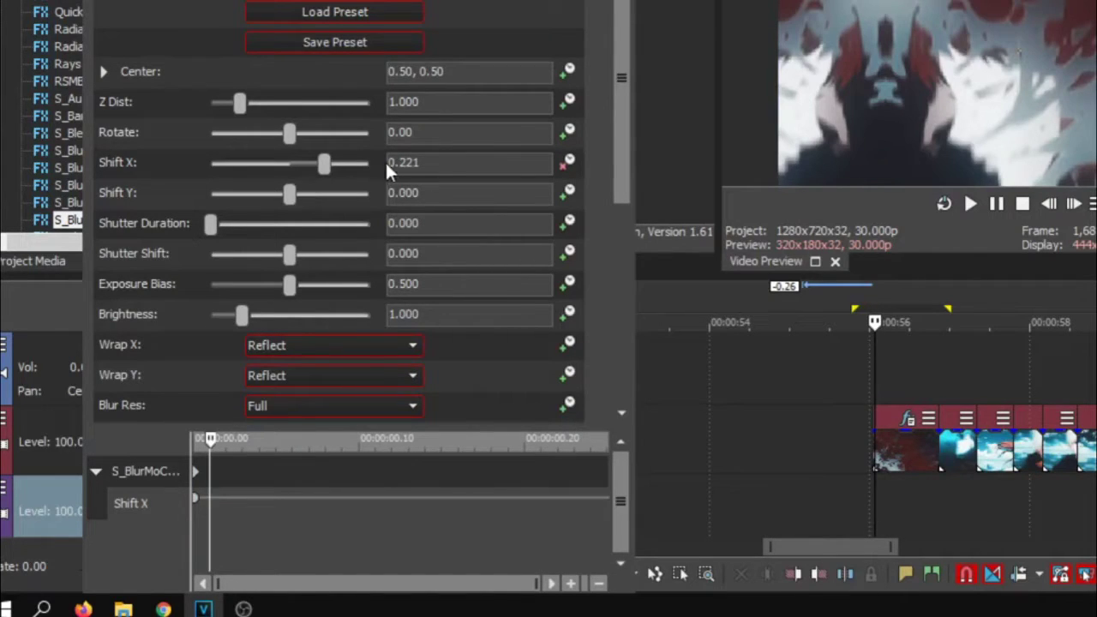
left_click_drag(328, 163, 280, 168)
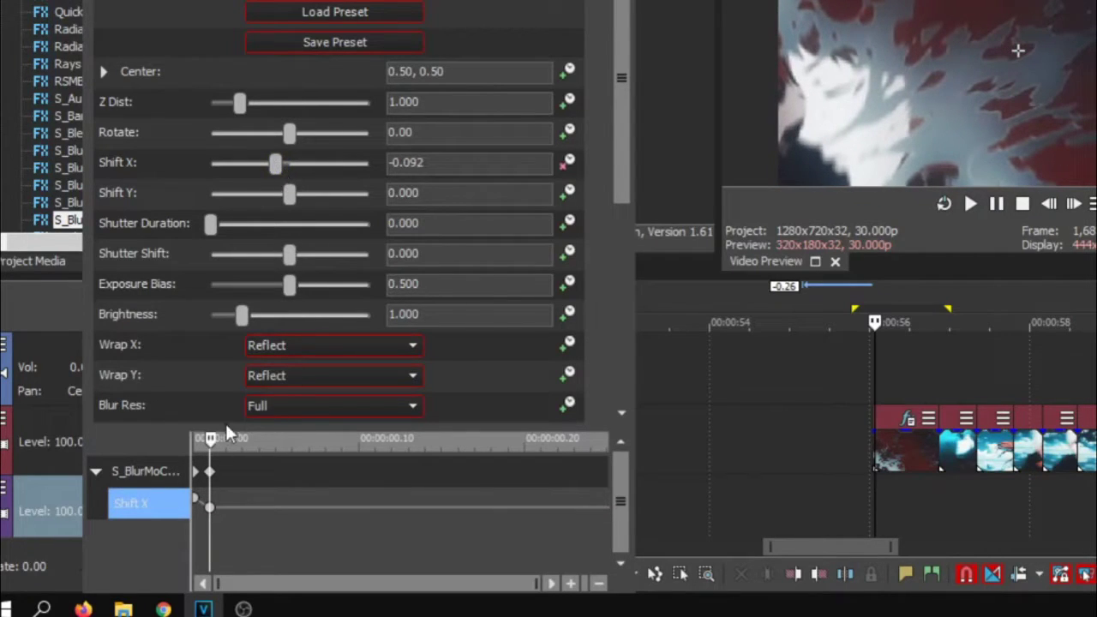
left_click_drag(220, 442, 227, 443)
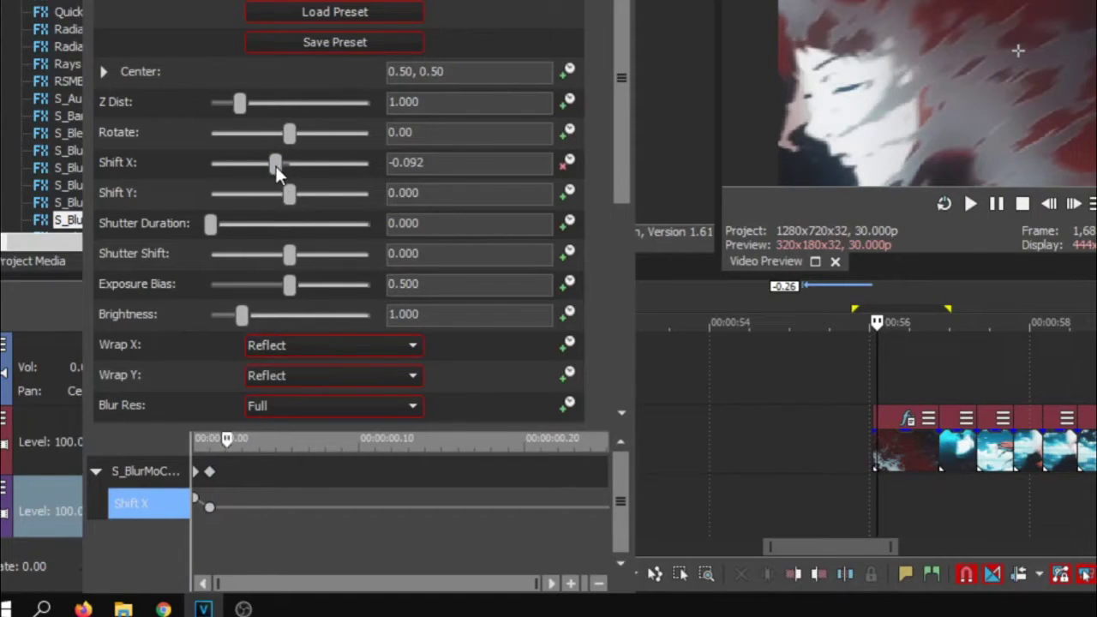
left_click_drag(276, 168, 290, 175)
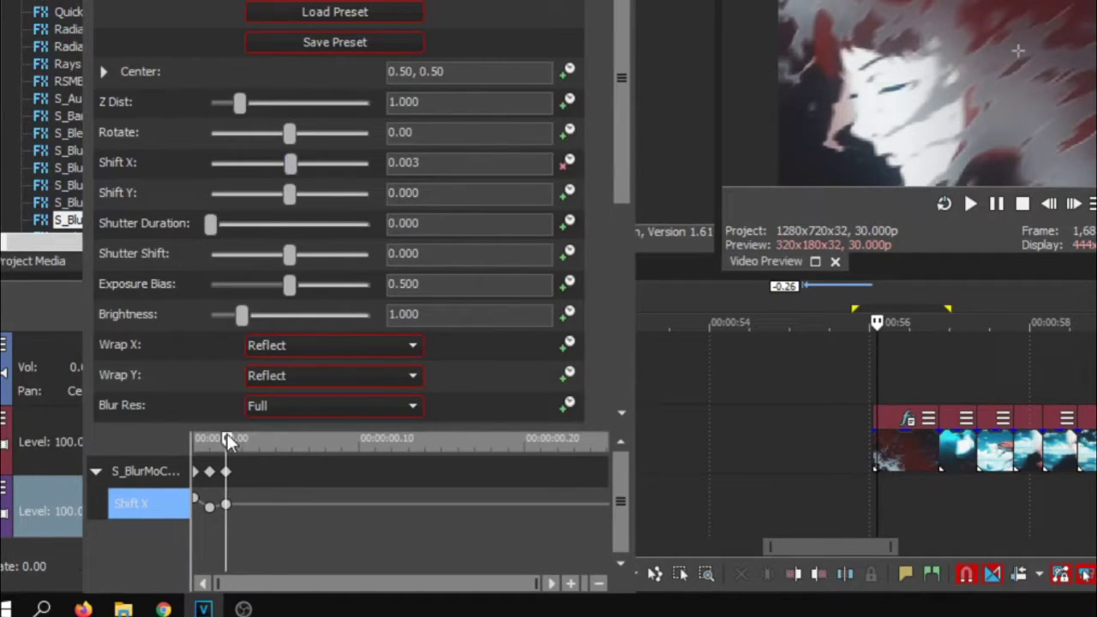
left_click_drag(227, 437, 243, 438)
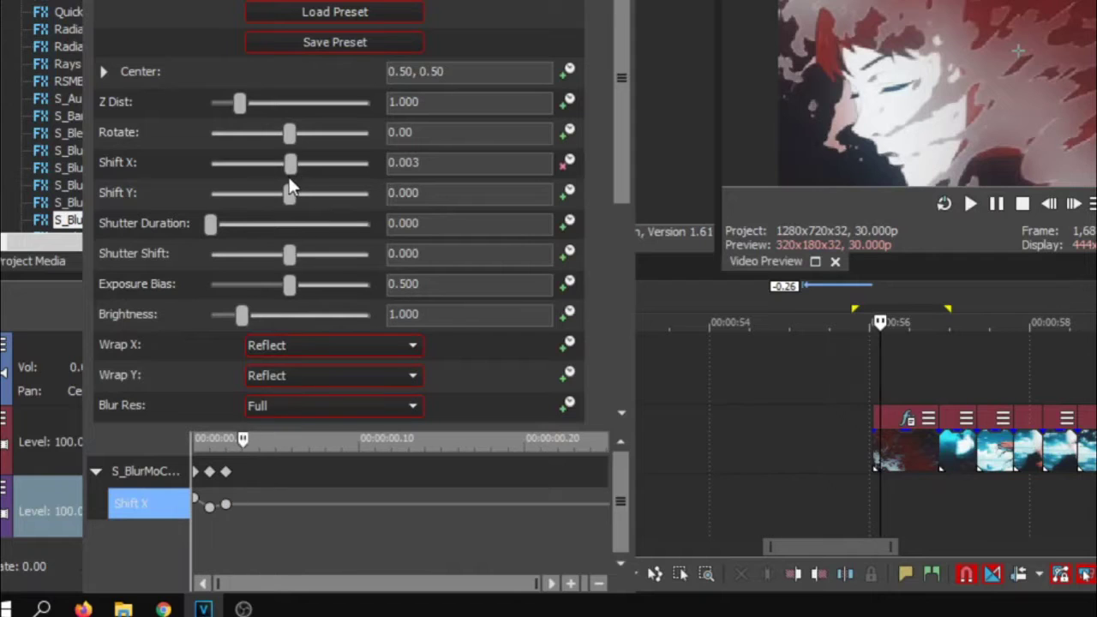
left_click_drag(287, 168, 281, 167)
Step: Add a Shift X keyframe at frame 4 with a value of 0.003
left_click_drag(247, 438, 260, 441)
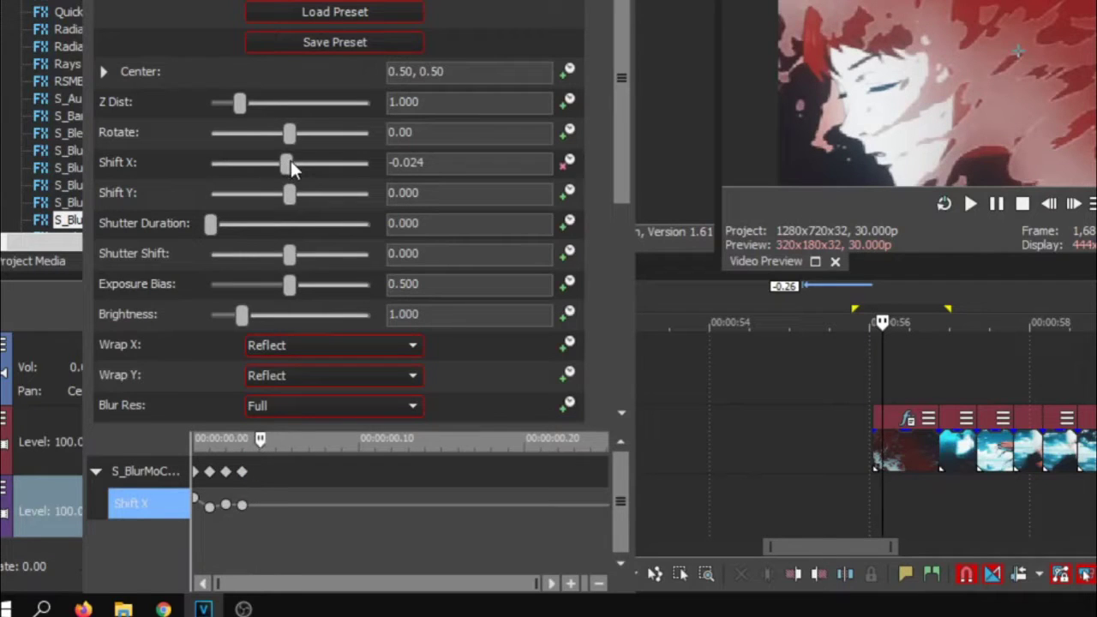
left_click_drag(282, 158, 285, 160)
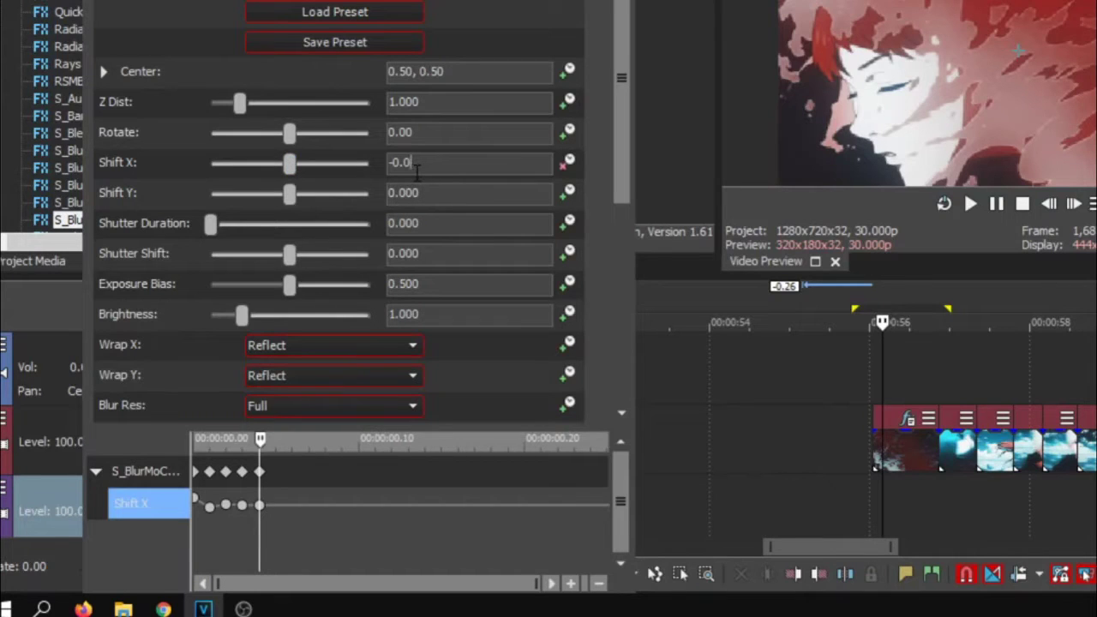
key("BackSpace")
key("BackSpace")
key("BackSpace")
key("Return")
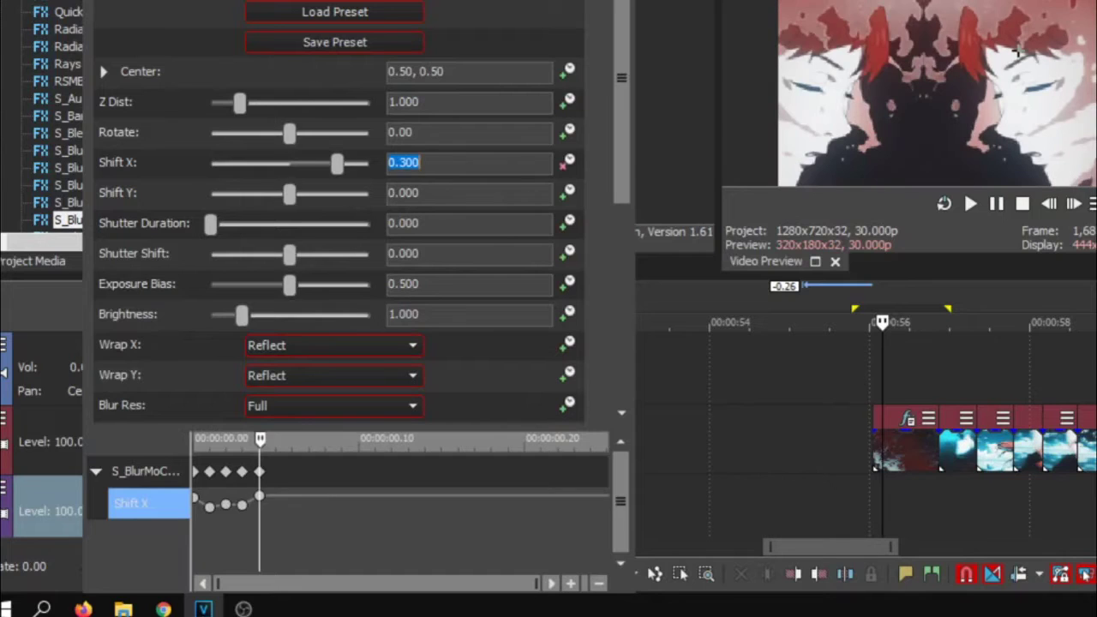
left_click_drag(422, 167, 406, 169)
key("BackSpace")
key("Return")
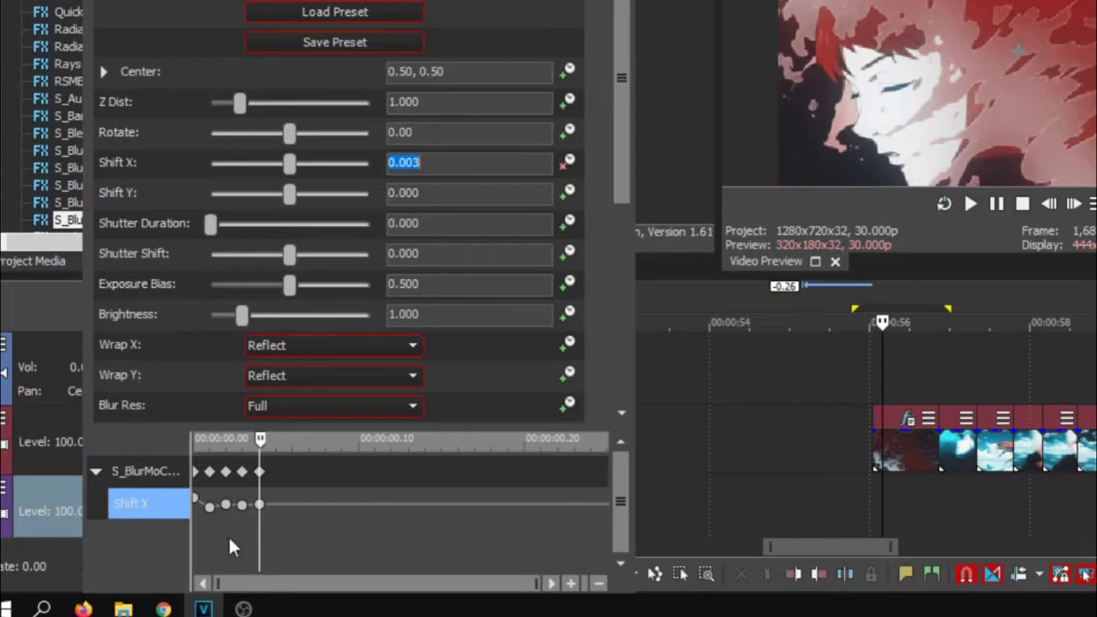
Step: Add a Shift X keyframe of 0.000 at frame 5 to end the twitch
mouse_move(275, 537)
left_mouse_down()
mouse_move(211, 537)
mouse_move(277, 544)
left_mouse_up()
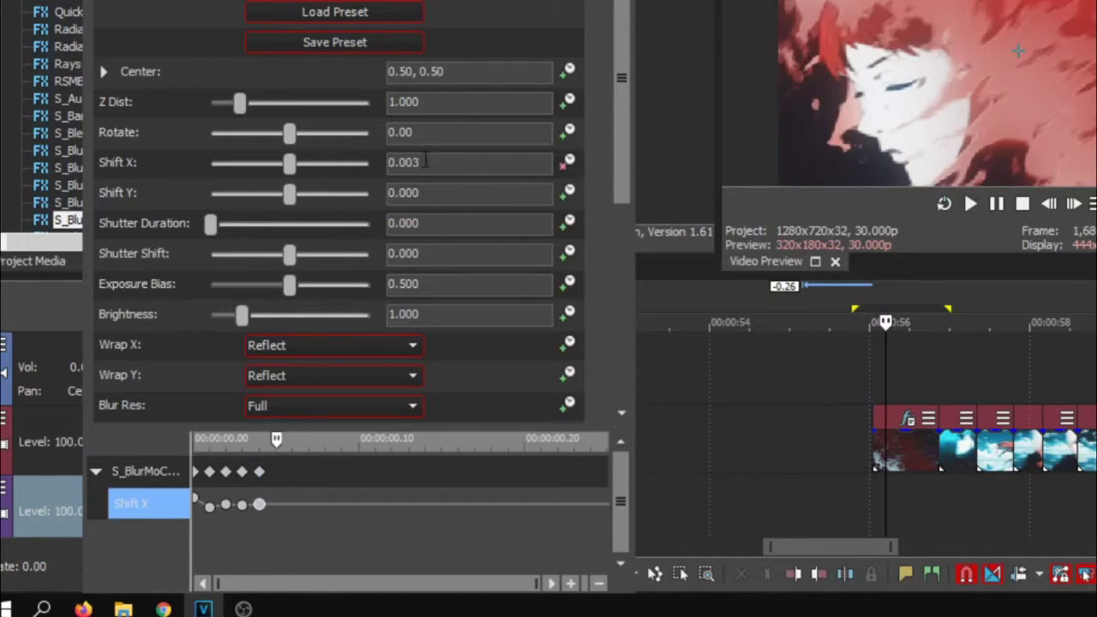
left_click_drag(439, 163, 416, 169)
key("Return")
scroll(327, 395, "down", 1)
mouse_move(275, 536)
left_mouse_down()
mouse_move(235, 527)
mouse_move(288, 527)
mouse_move(212, 510)
mouse_move(274, 530)
left_mouse_up()
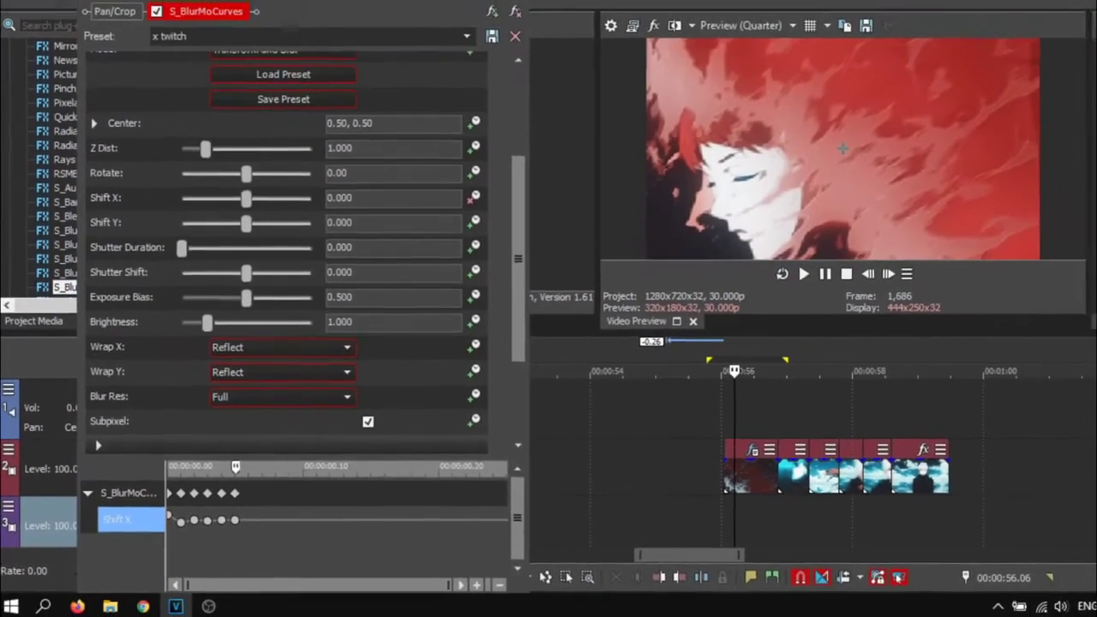
Step: Find the BCC Directional Blur effect and apply its preset 1 to the first clip
scroll(98, 268, "up", 20)
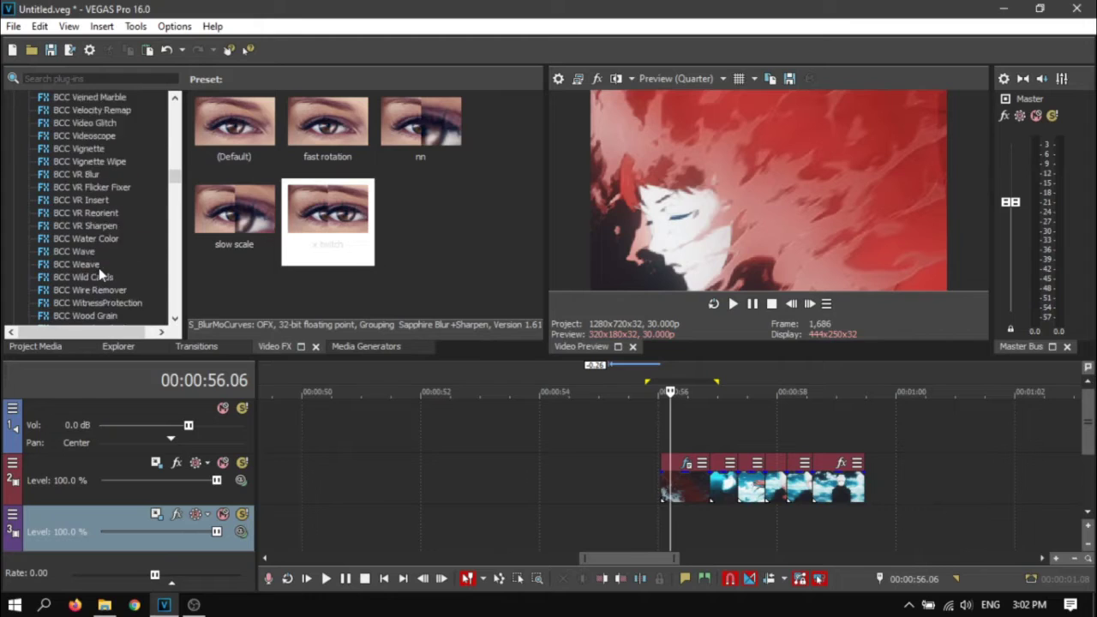
scroll(98, 267, "up", 15)
scroll(95, 239, "up", 2)
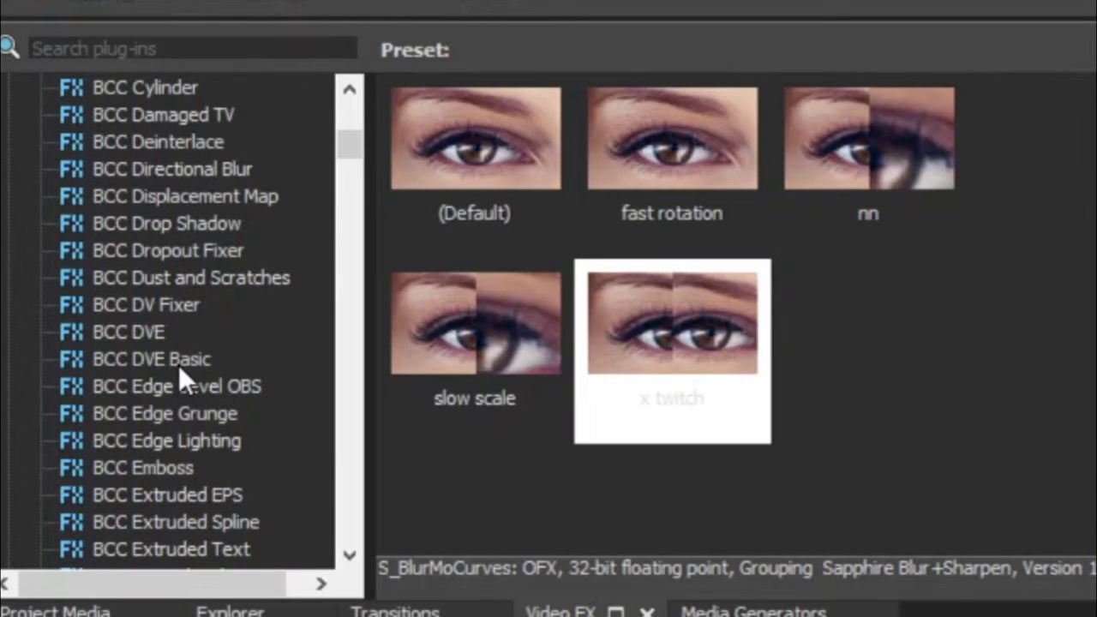
left_click(195, 144)
left_click(203, 168)
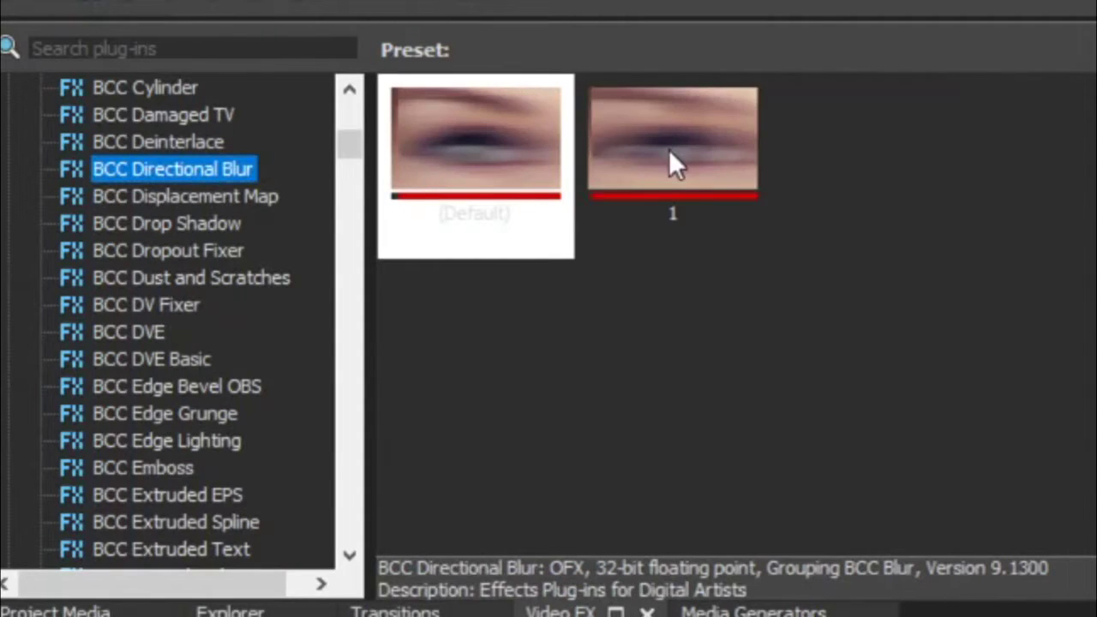
left_click_drag(669, 150, 601, 463)
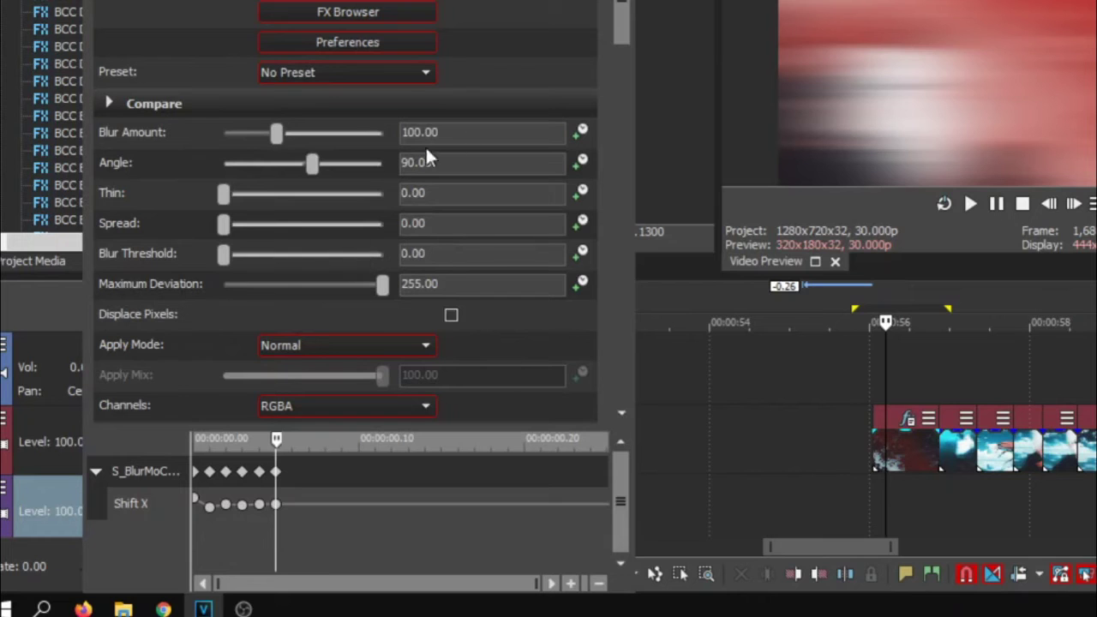
Step: Set the directional blur's Blur Amount to 51.02 and start animating it from the clip's first frame
left_click_drag(497, 146, 351, 132)
left_click_drag(276, 136, 249, 137)
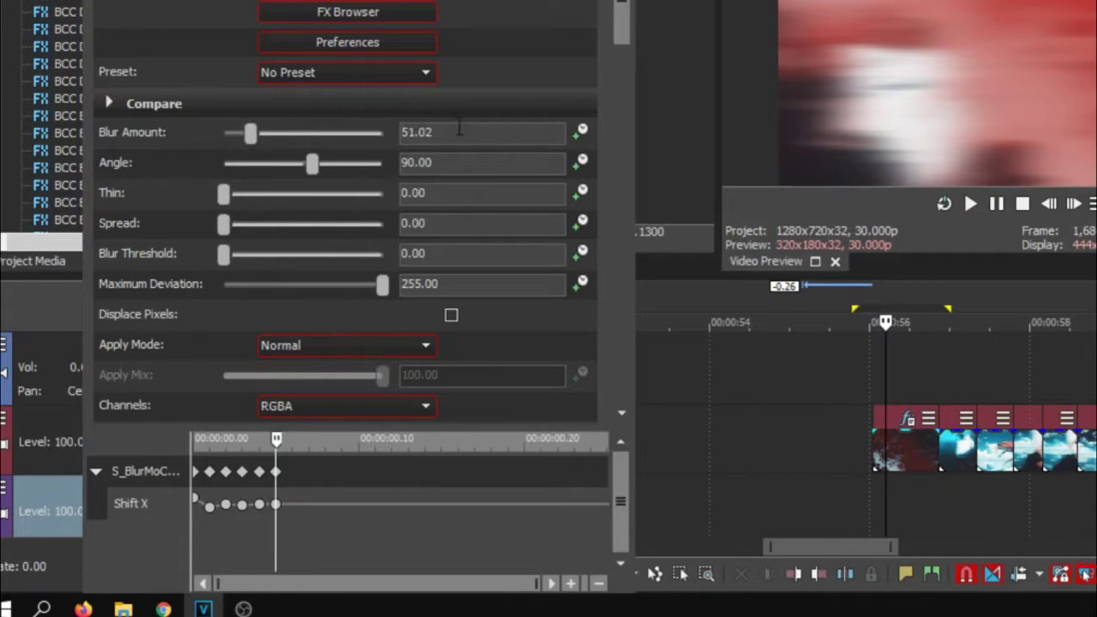
left_click(581, 131)
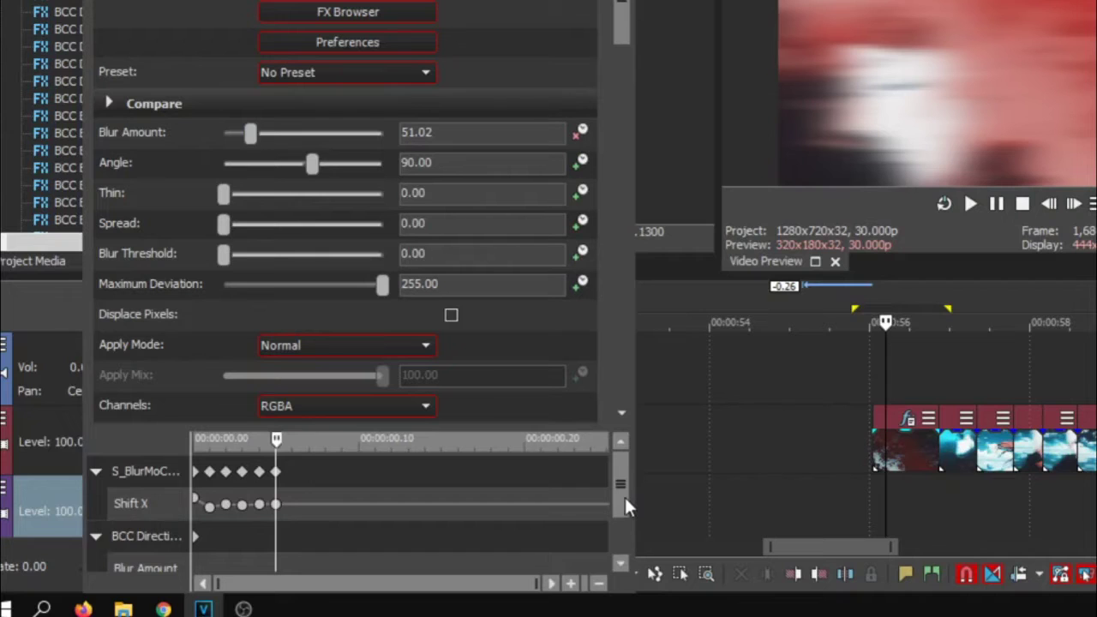
scroll(625, 497, "down", 1)
left_click_drag(276, 535, 207, 447)
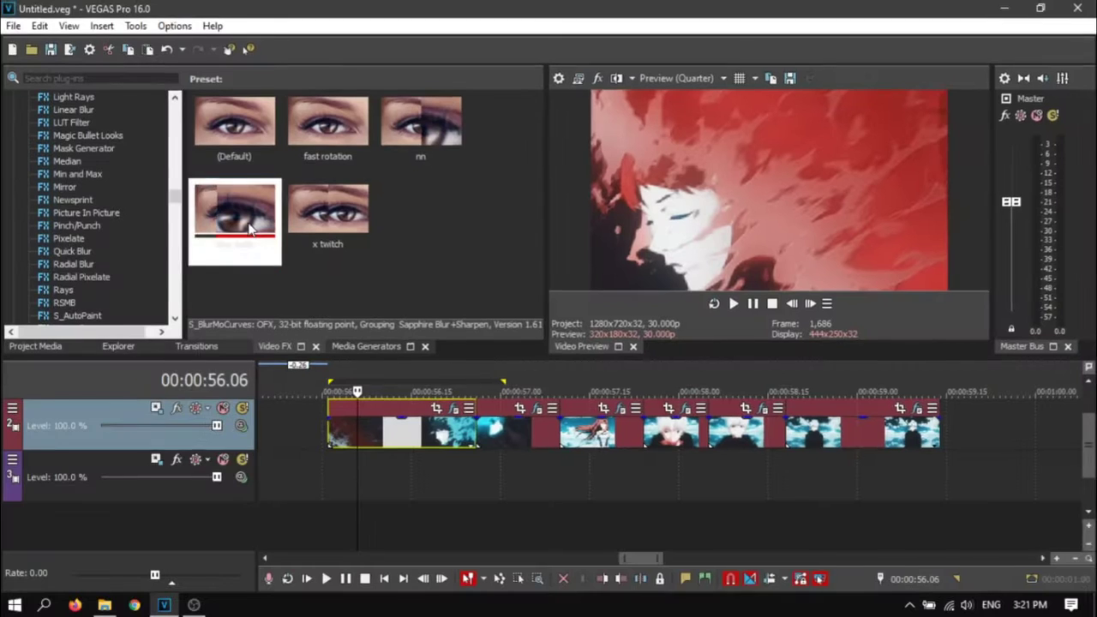
Step: Add the S_BlurMoCurves slow scale preset to the first clip and animate its Z Dist to 0.900 at frame 3
left_click_drag(237, 210, 403, 420)
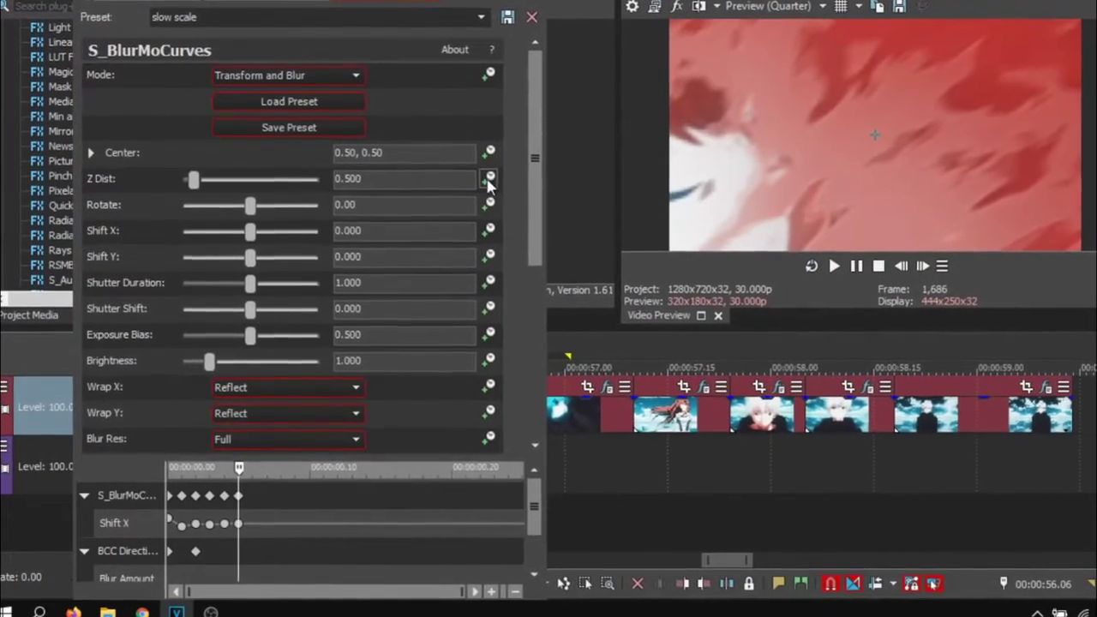
left_click_drag(549, 500, 549, 545)
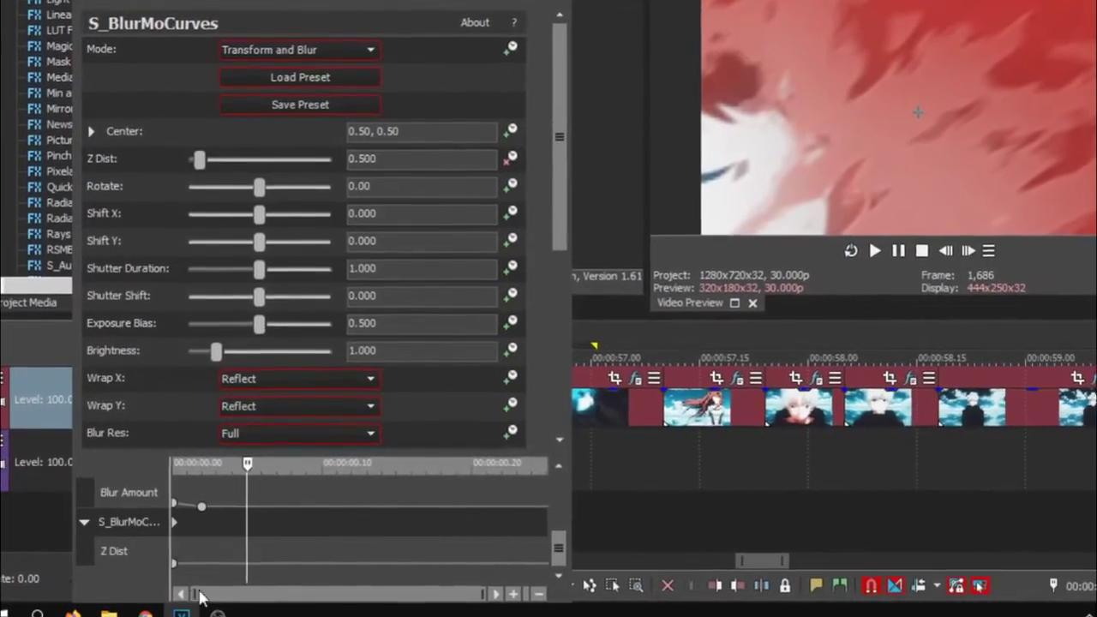
left_click_drag(207, 575, 229, 579)
left_click(204, 577)
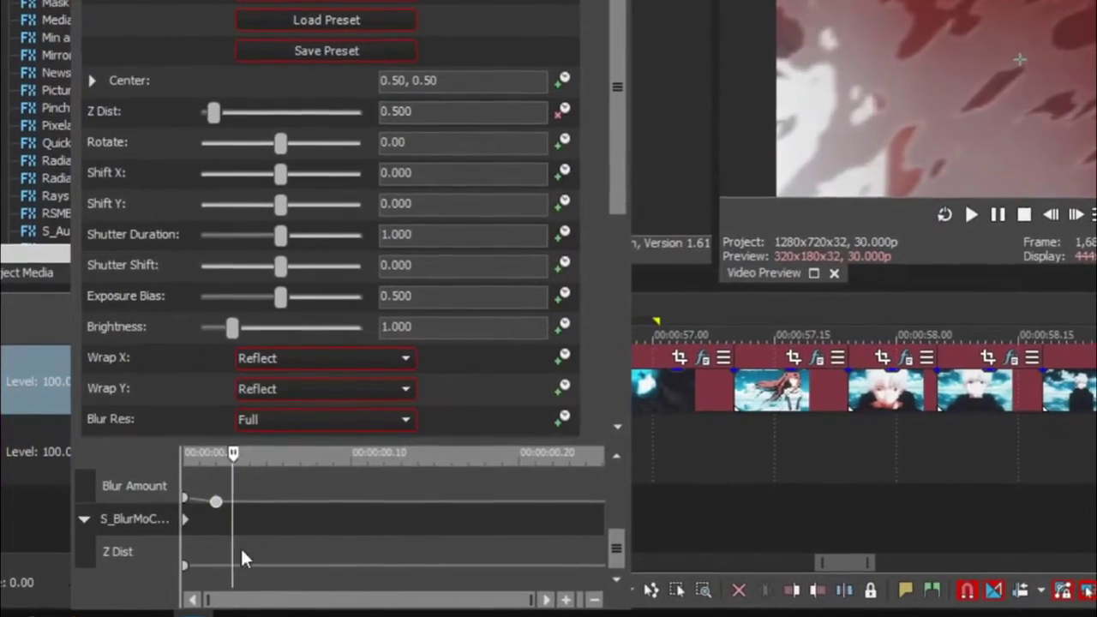
left_click(409, 98)
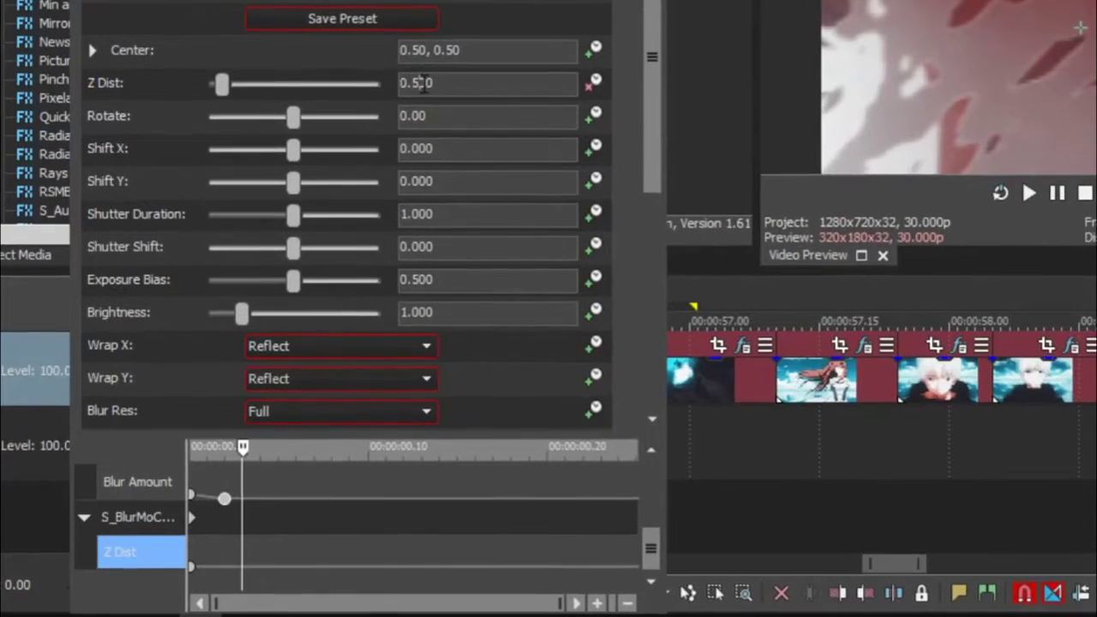
type("9")
key("Return")
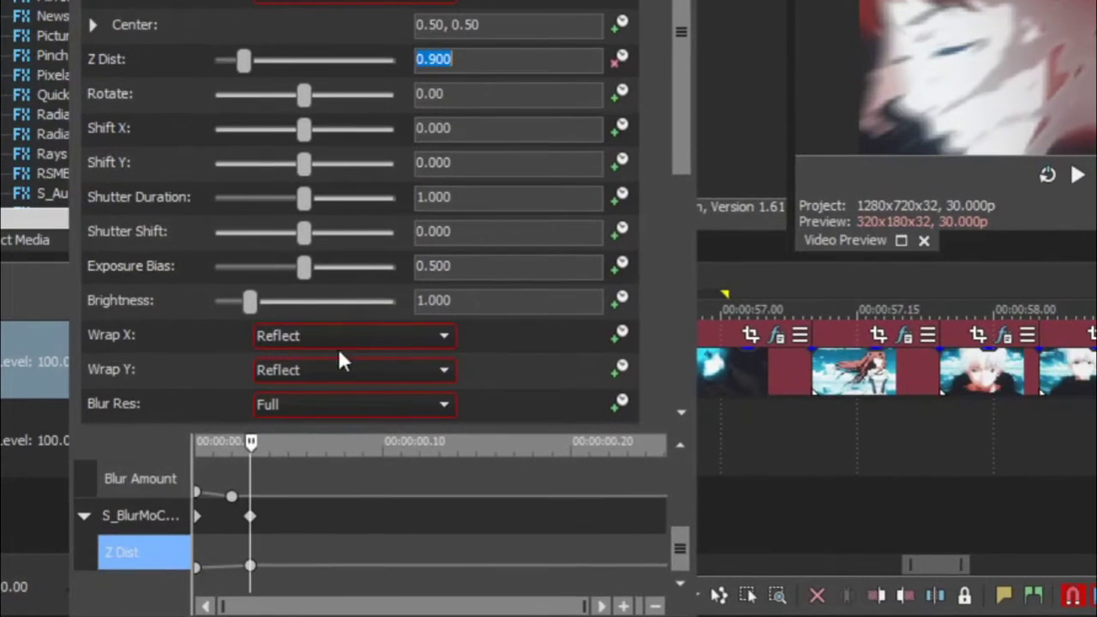
Step: Change the interpolation type of the first Z Dist keyframe
left_click(196, 566)
right_click(198, 564)
left_click(273, 428)
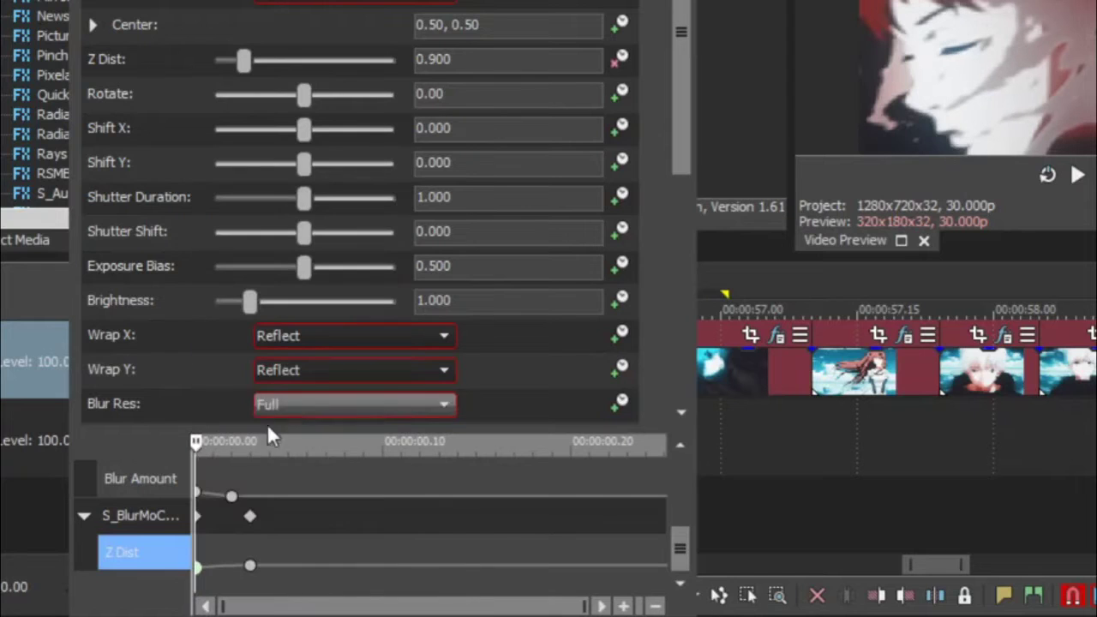
Step: Add a Z Dist keyframe of 0.950 at frame 6
left_click_drag(201, 442, 306, 477)
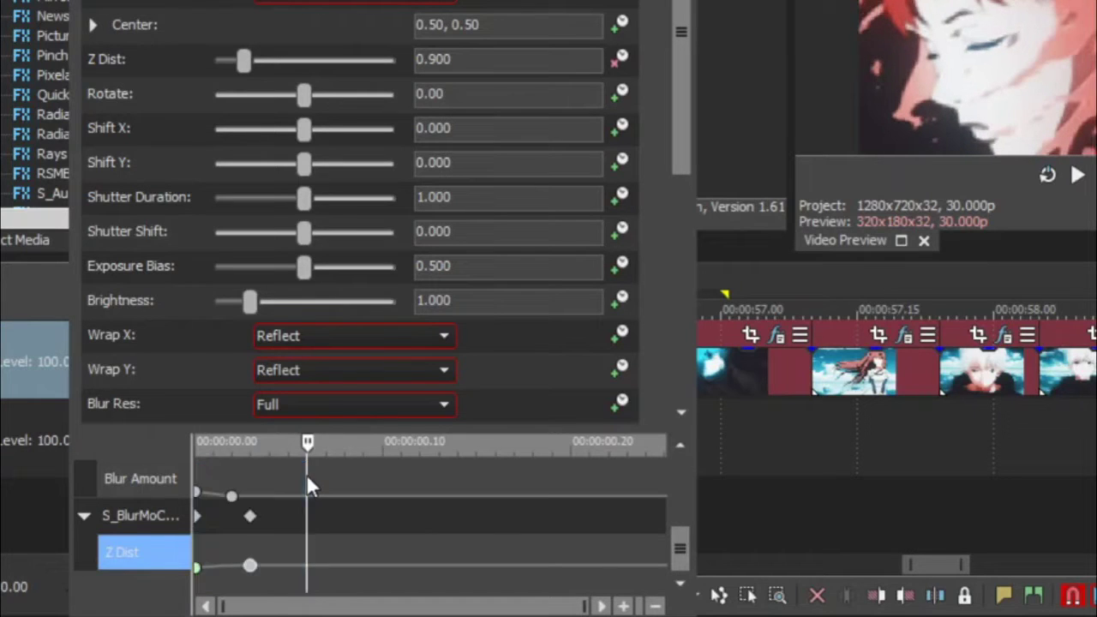
left_click(467, 63)
key("BackSpace")
key("BackSpace")
type("50")
key("Return")
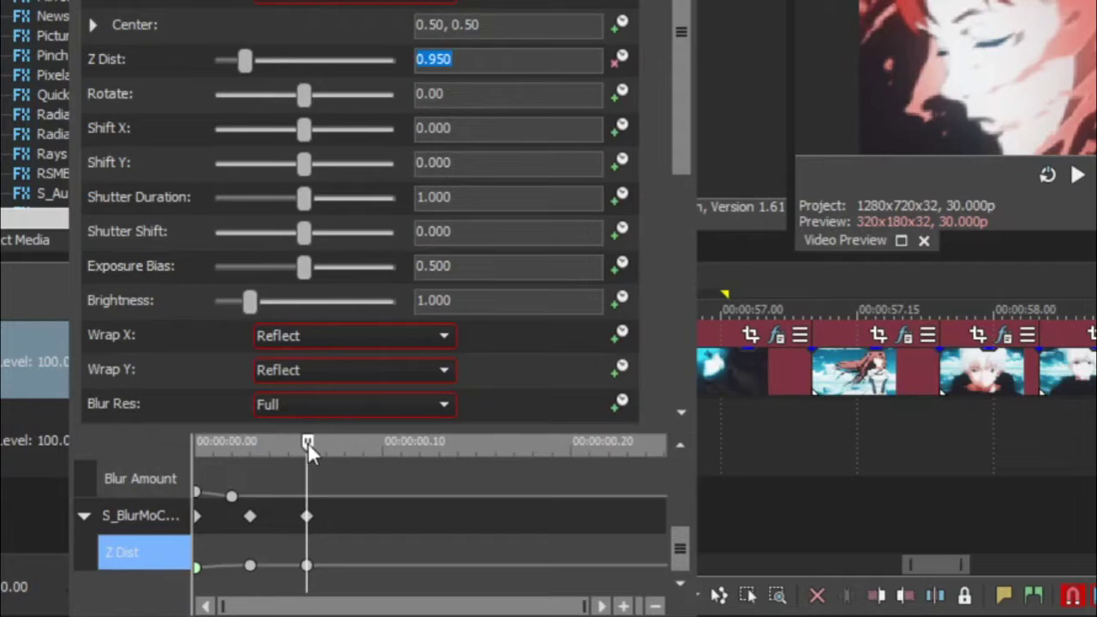
Step: Add a Z Dist keyframe of 1.000 near the clip's end and shift it to the last frame
left_click_drag(307, 442, 655, 514)
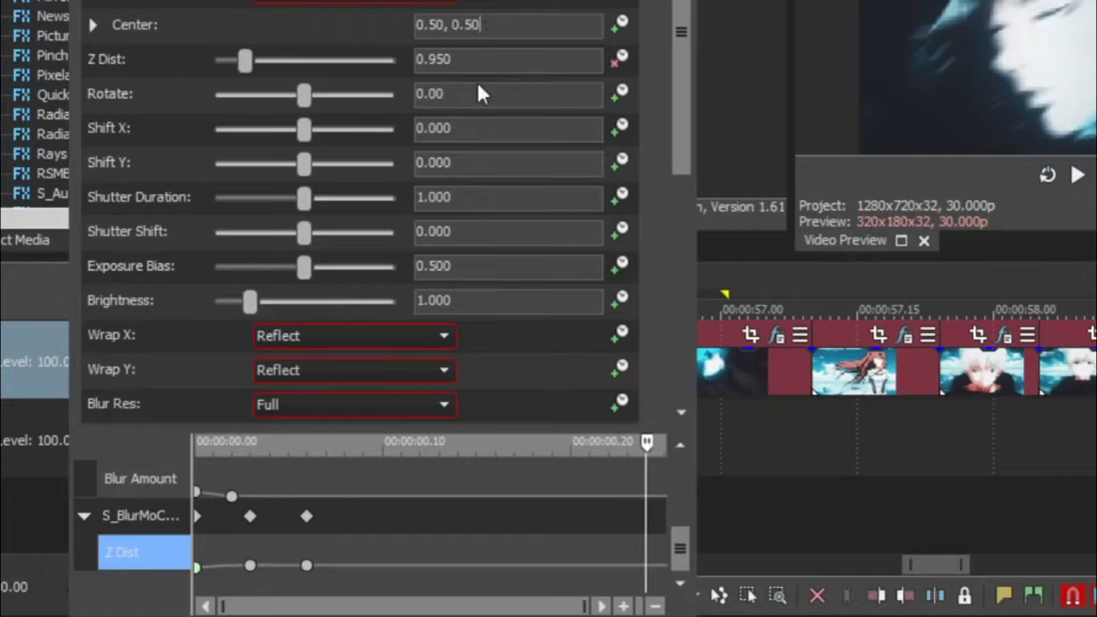
double_click(438, 59)
type("1")
key("Return")
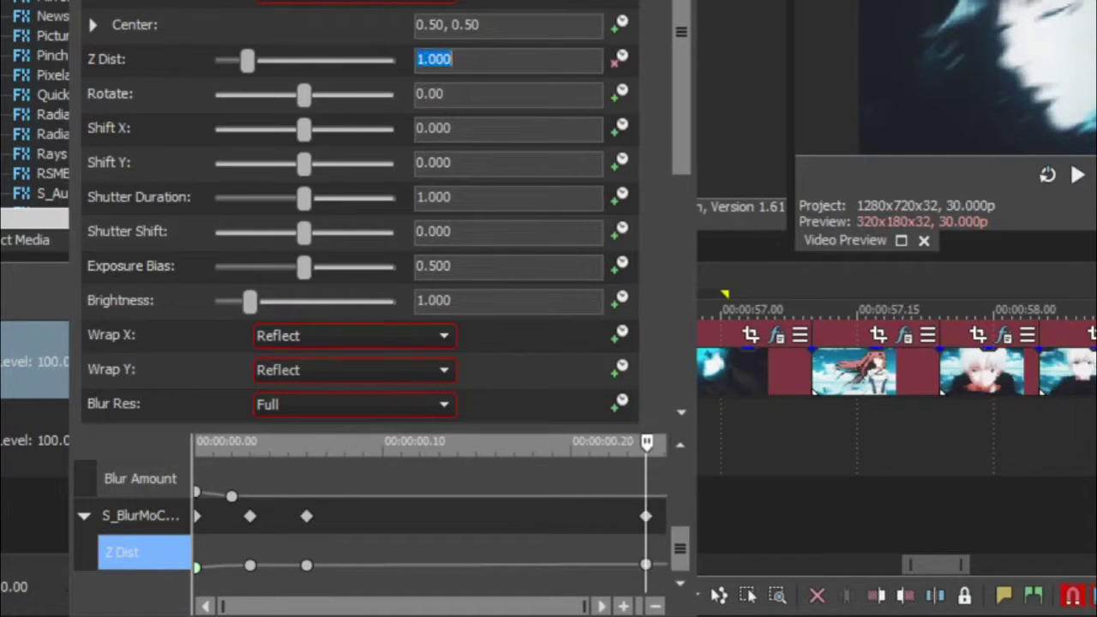
left_click_drag(647, 564, 664, 565)
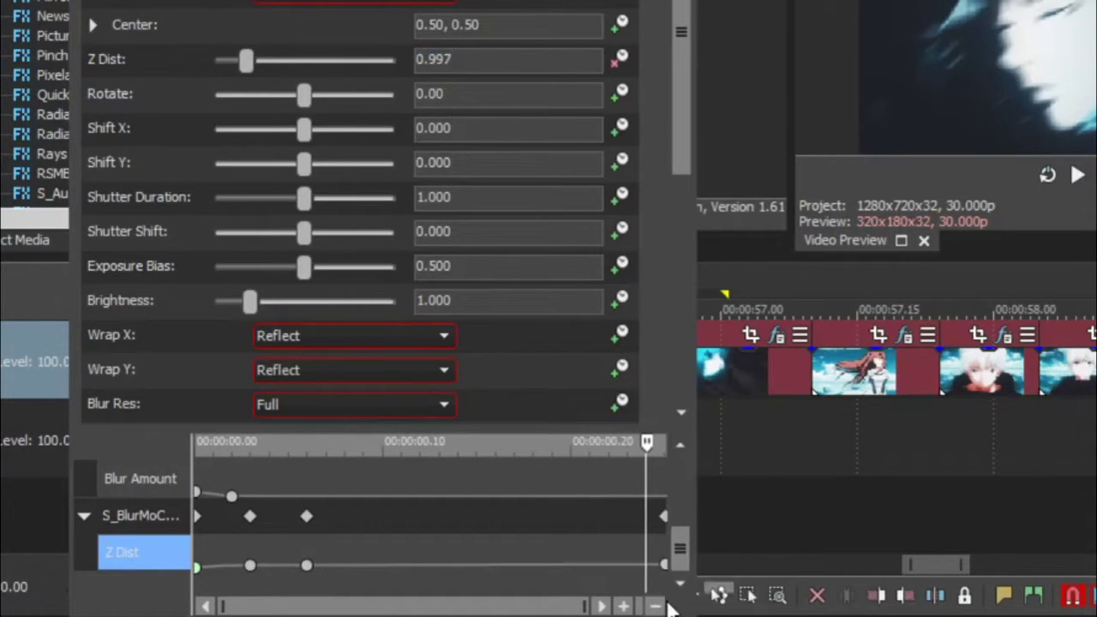
Step: Move the 0.950 Z Dist keyframe to about frame 13, change the keyframe interpolation and close the effect settings
left_click_drag(303, 565, 467, 578)
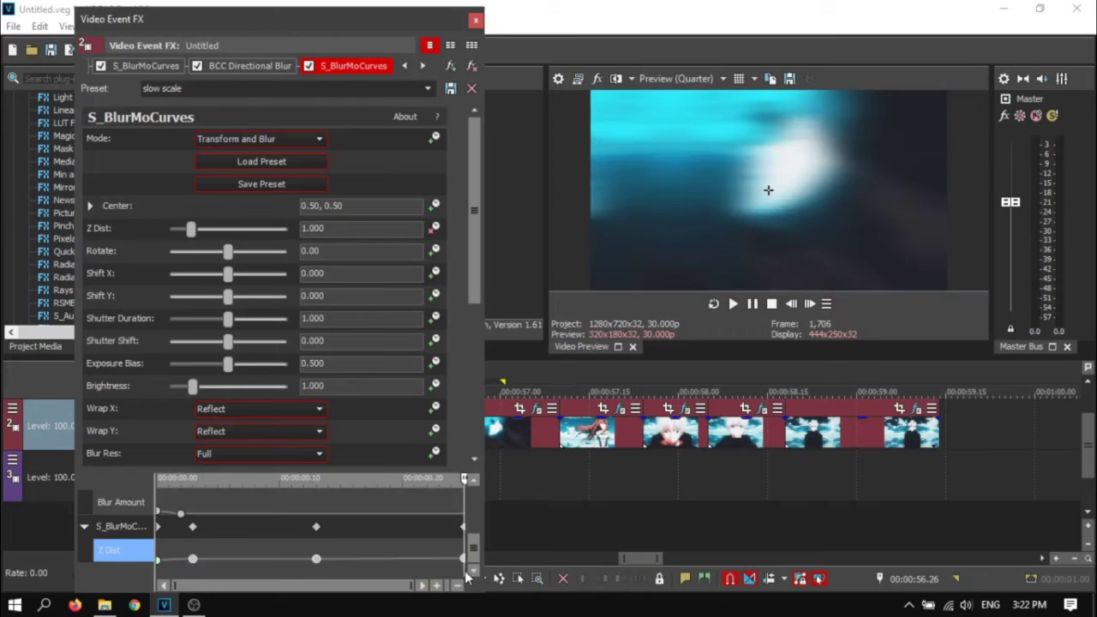
right_click(358, 567)
left_click(420, 457)
left_click(476, 20)
Step: Select the time range covering the first two clips and play it back
left_click_drag(326, 455, 563, 461)
key("space")
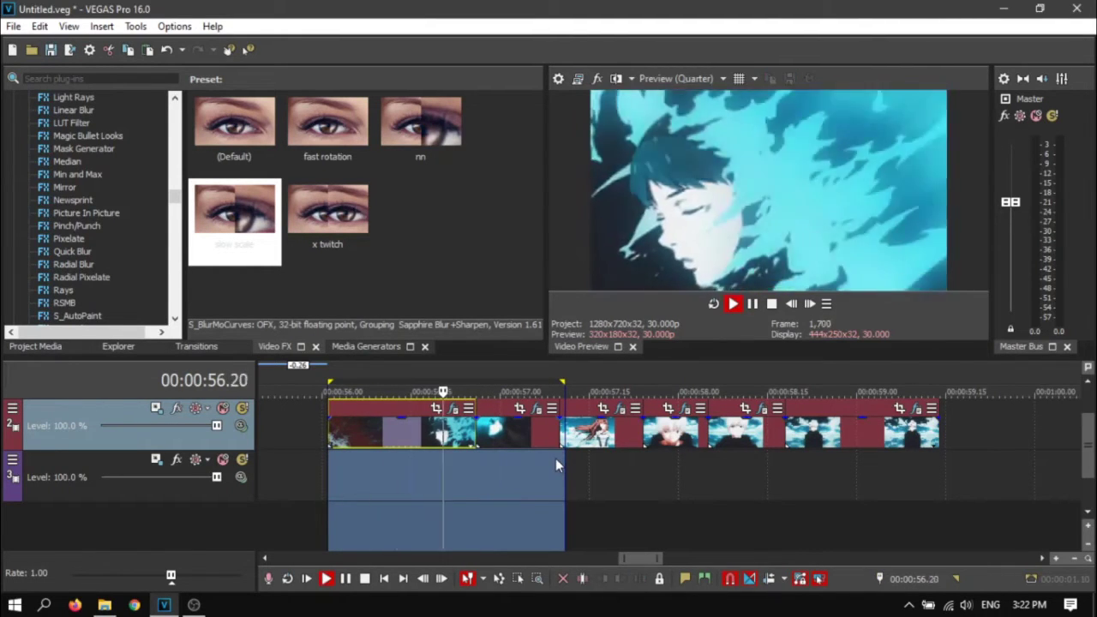
Step: Stop playback and apply the S_BlurMoCurves "slow scale" preset to the second clip
key("space")
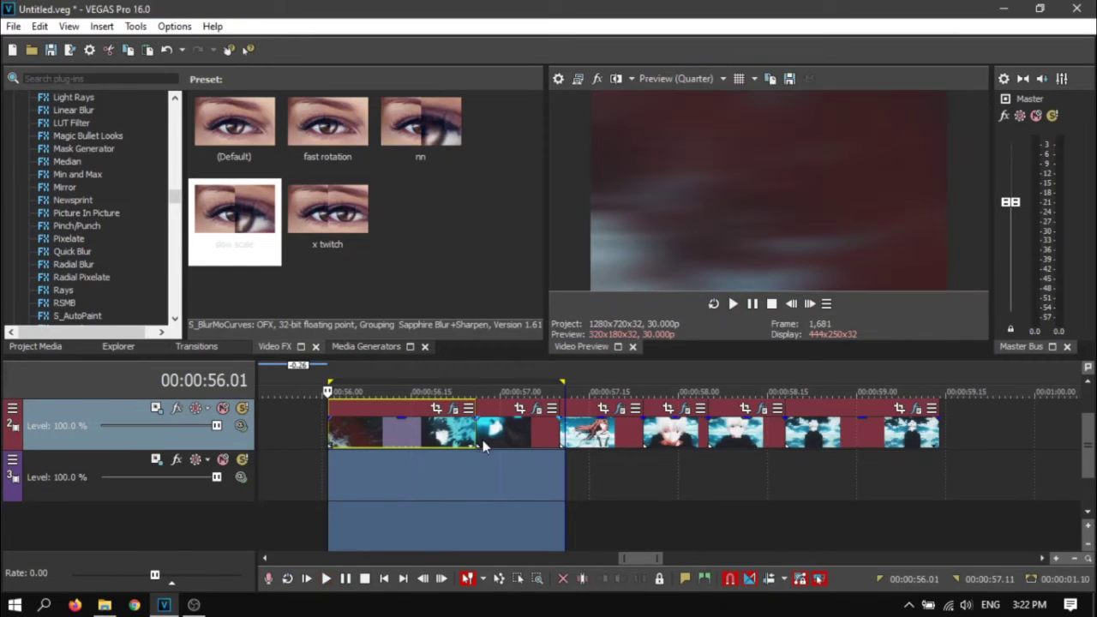
left_click(483, 440)
left_click(266, 243)
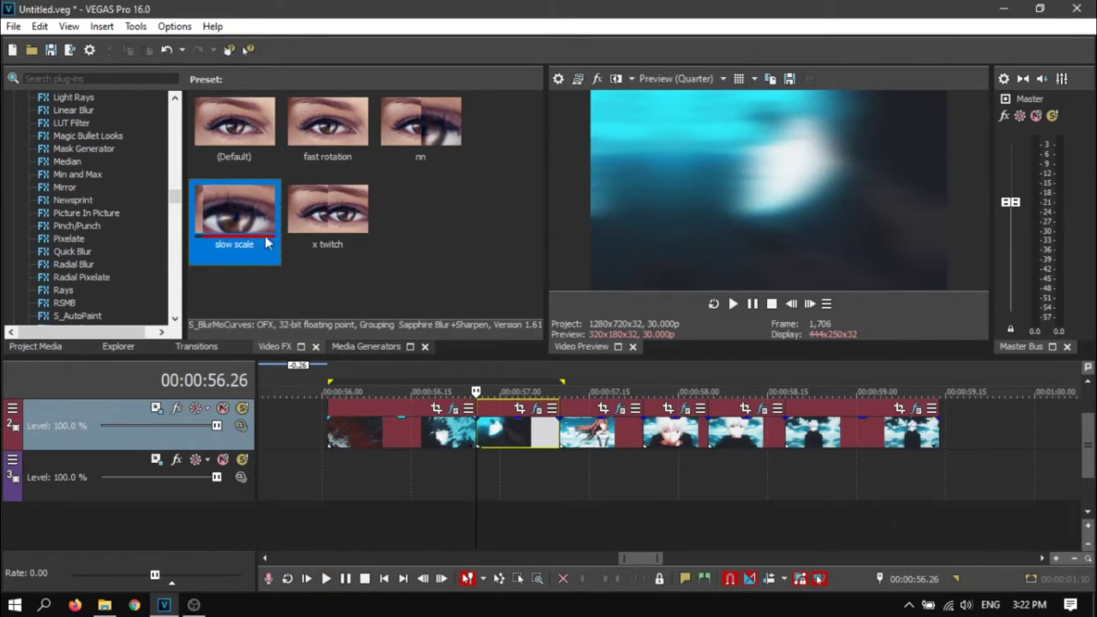
double_click(266, 243)
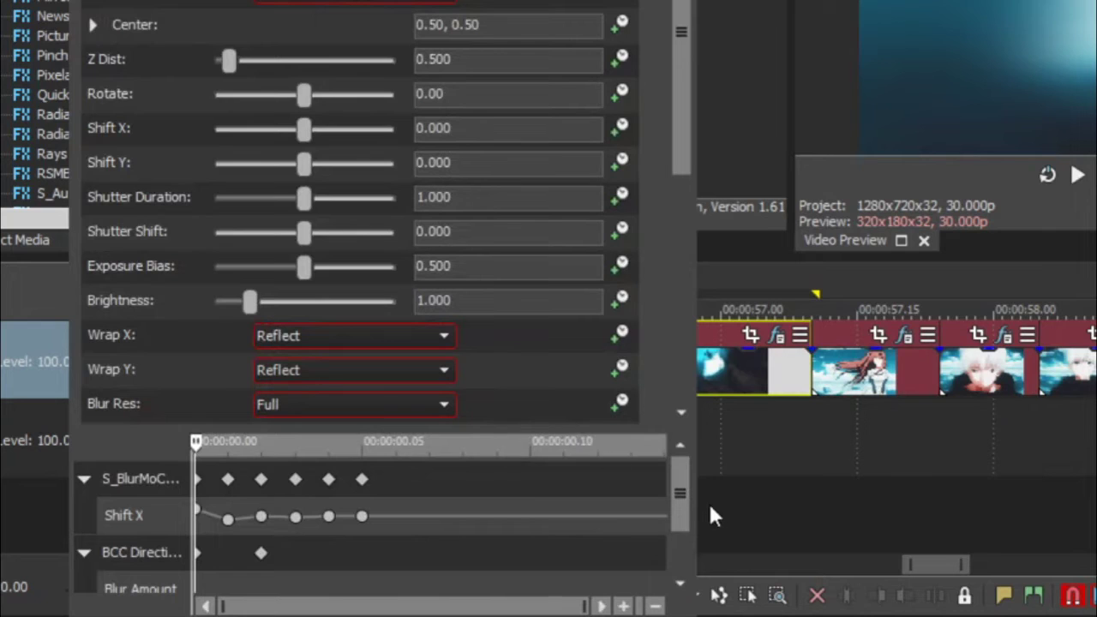
left_click(686, 539)
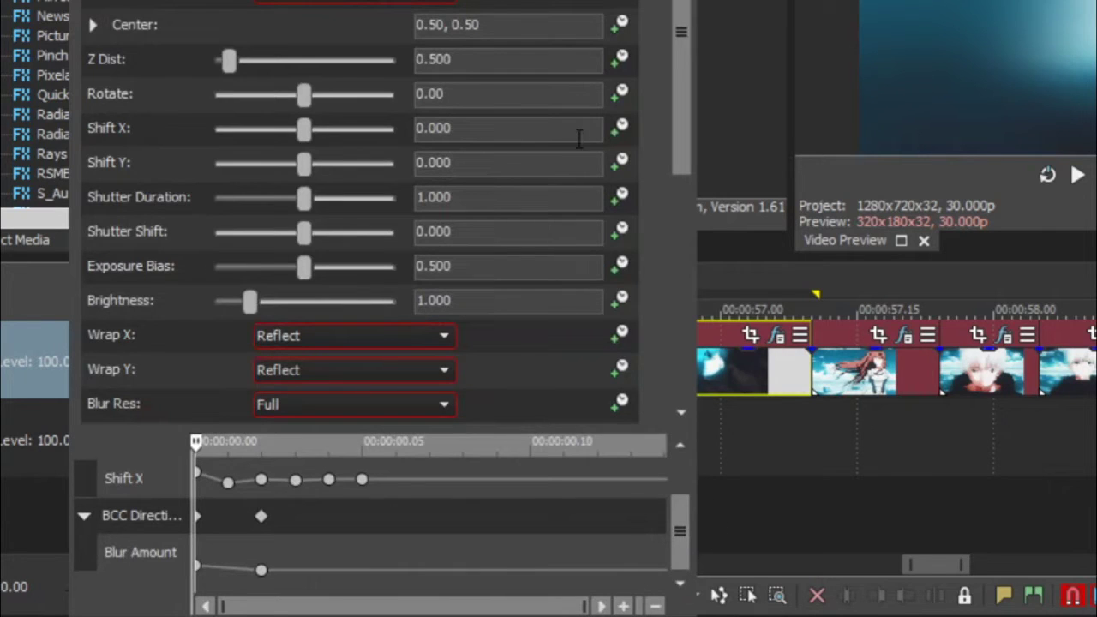
Step: Animate the second clip's Z Dist, starting with a 1.000 keyframe at frame 0
left_click(622, 58)
type("1")
key("Return")
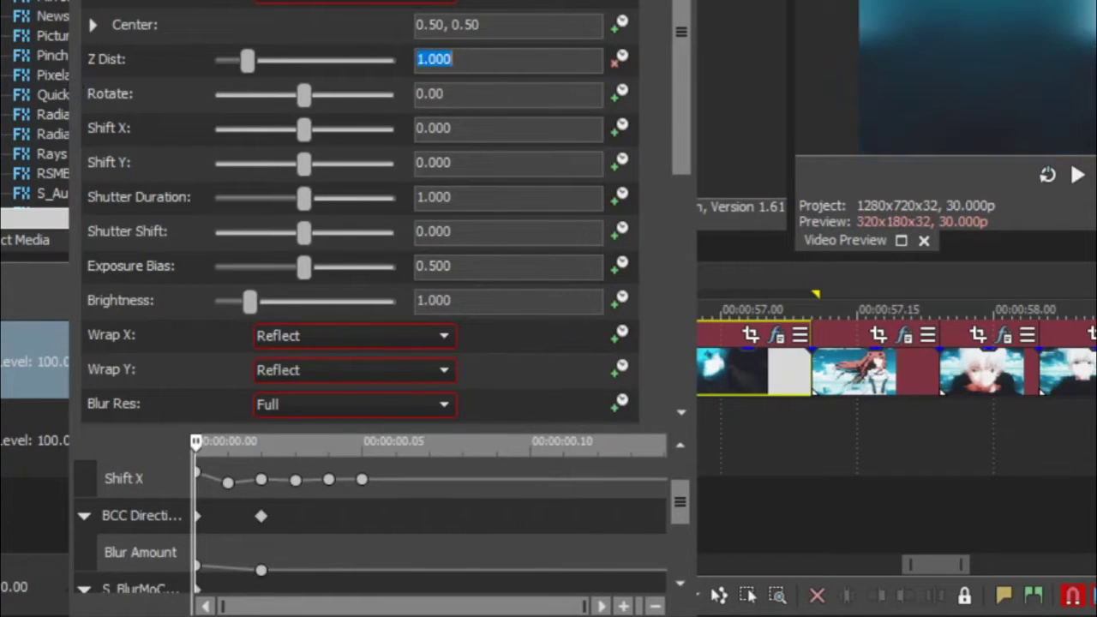
scroll(675, 525, "down", 2)
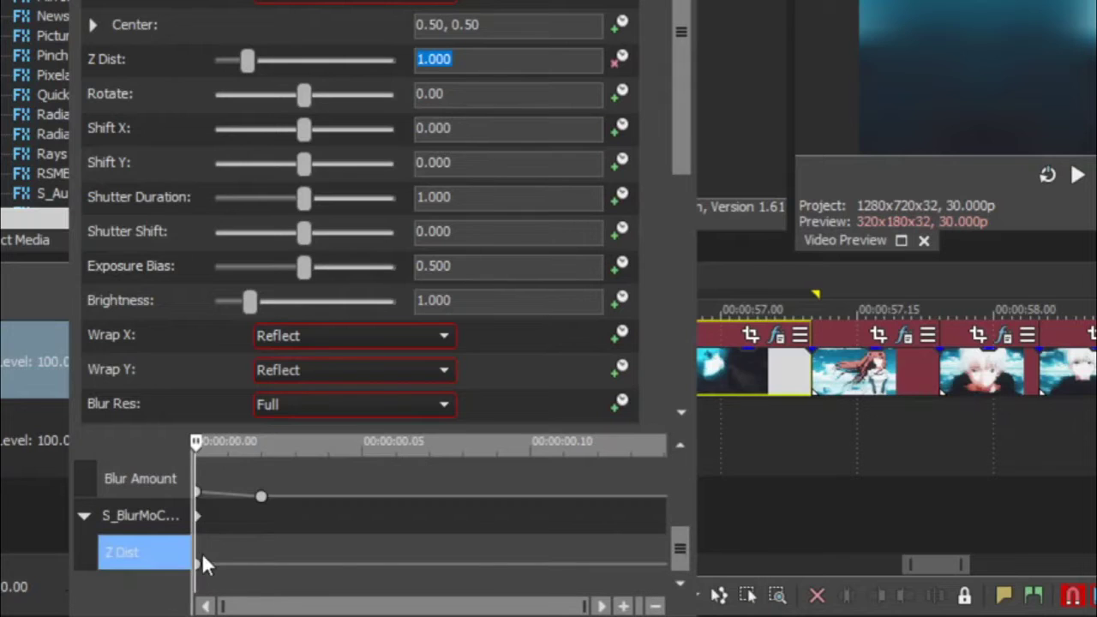
Step: Add a Z Dist keyframe of 0.950 at frame 3 of the second clip
left_click(194, 441)
left_click_drag(196, 443, 301, 494)
left_click_drag(463, 61, 328, 65)
type(".")
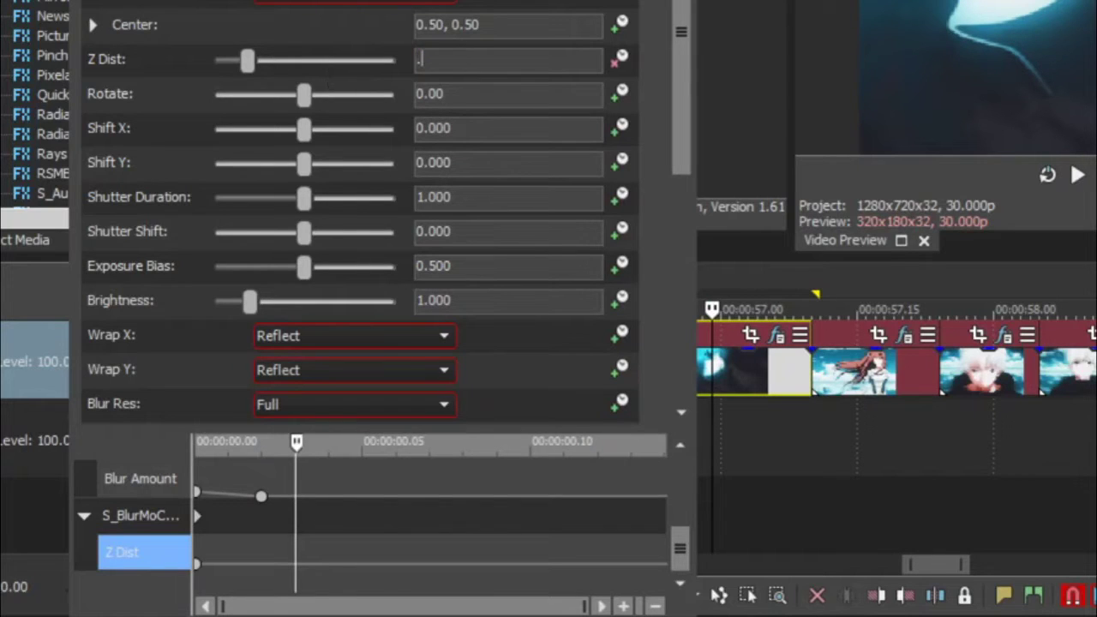
type("95")
key("Return")
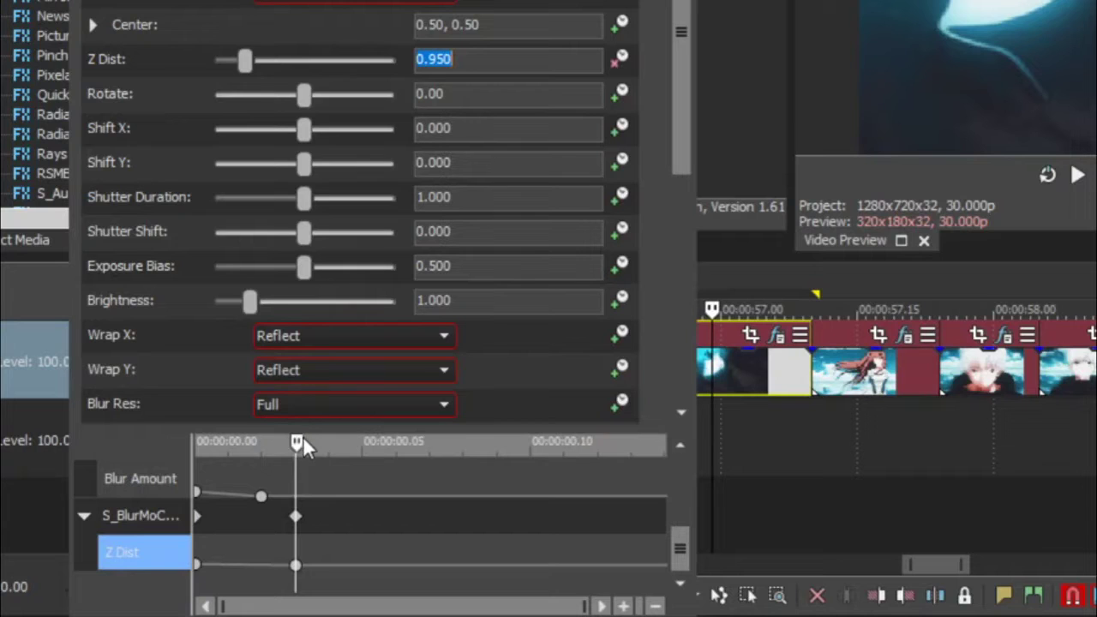
Step: Add a Z Dist keyframe of 0.700 at frame 13, near the second clip's end
left_click_drag(302, 443, 651, 523)
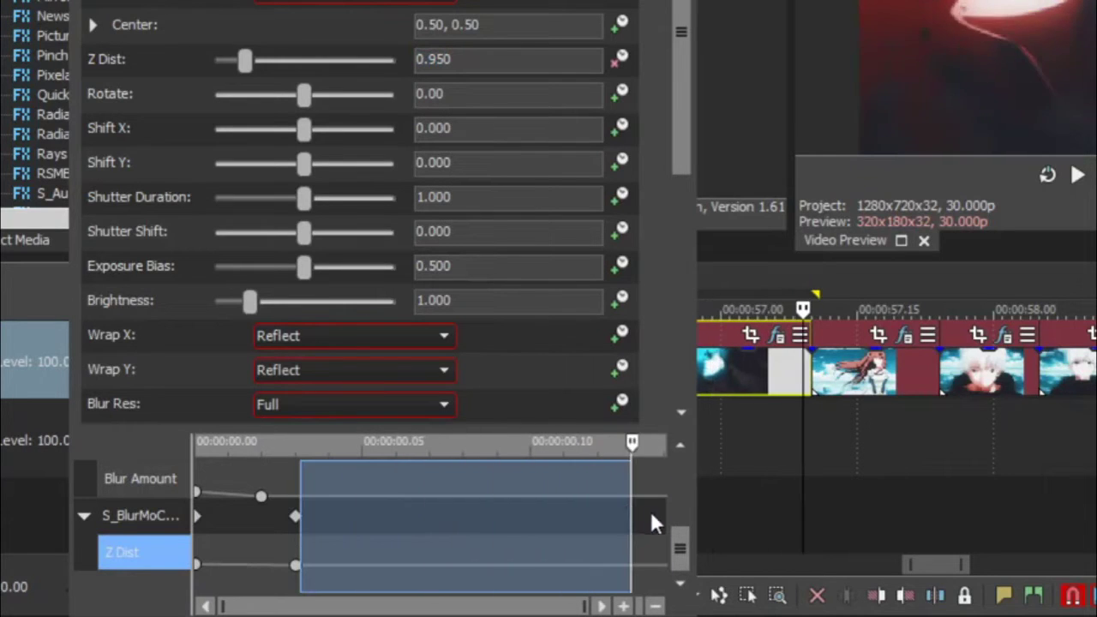
left_click(639, 510)
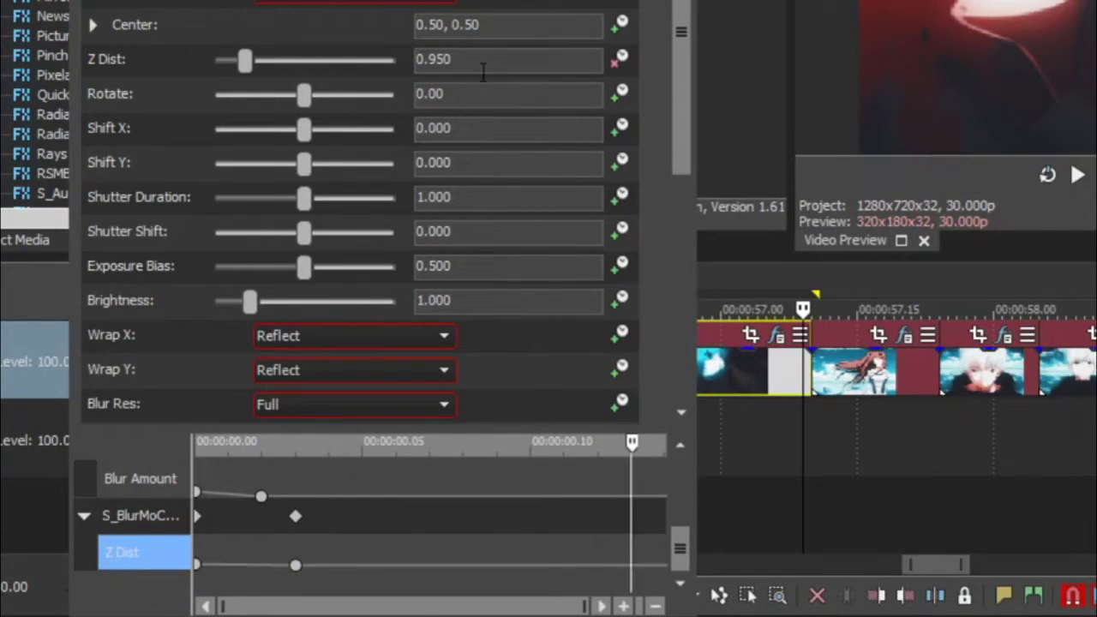
left_click_drag(453, 58, 430, 69)
type("7")
key("Return")
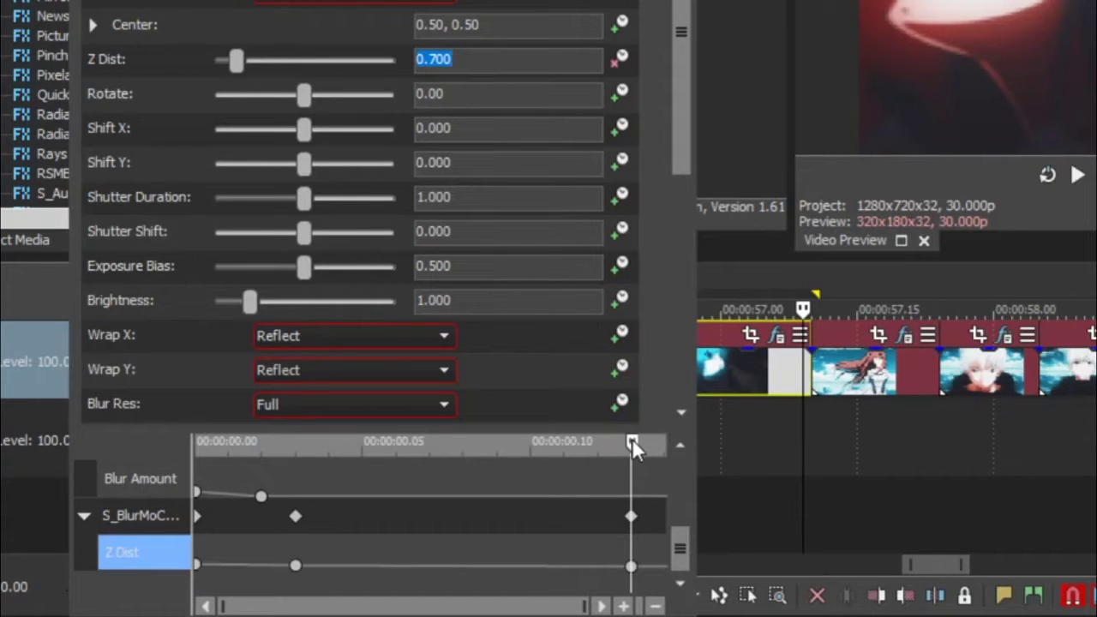
Step: Add a Z Dist keyframe of 0.900 at frame 10 of the second clip
left_click_drag(631, 441, 535, 440)
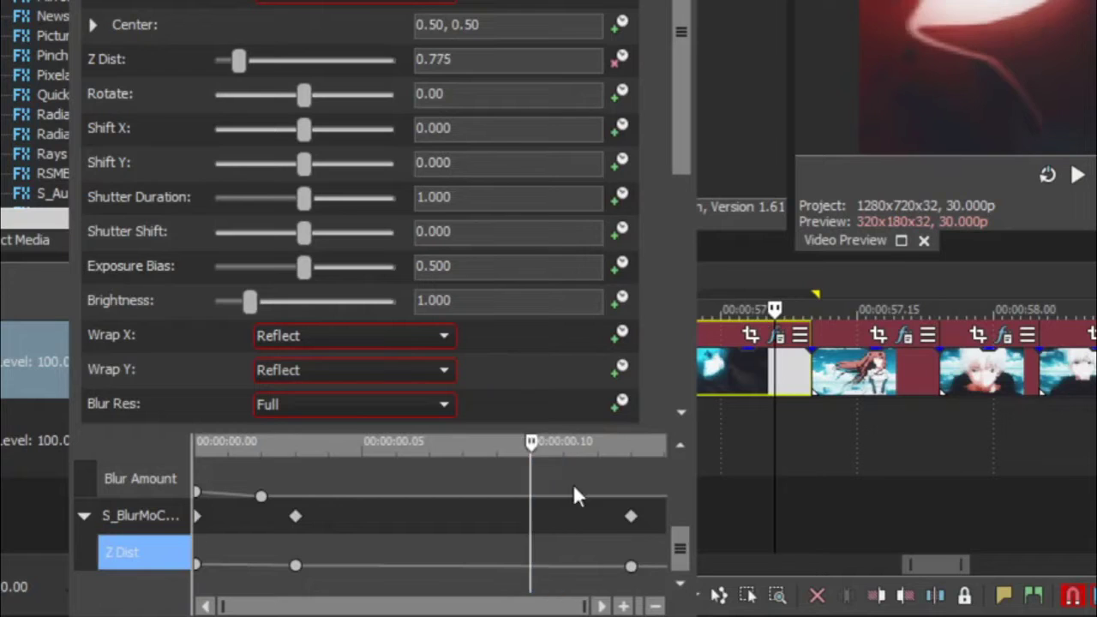
left_click(420, 59)
type("9")
key("Return")
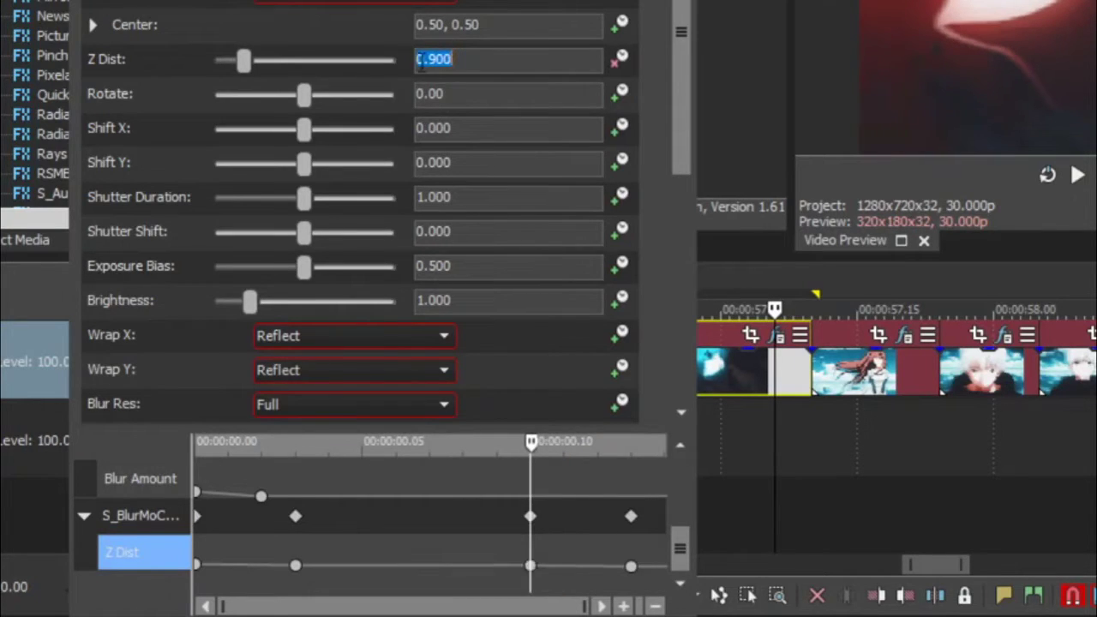
Step: Set the interpolation of the last two Z Dist keyframes, at frames 10 and 13, to Slow Fade
mouse_move(296, 567)
left_click_drag(196, 573, 732, 586)
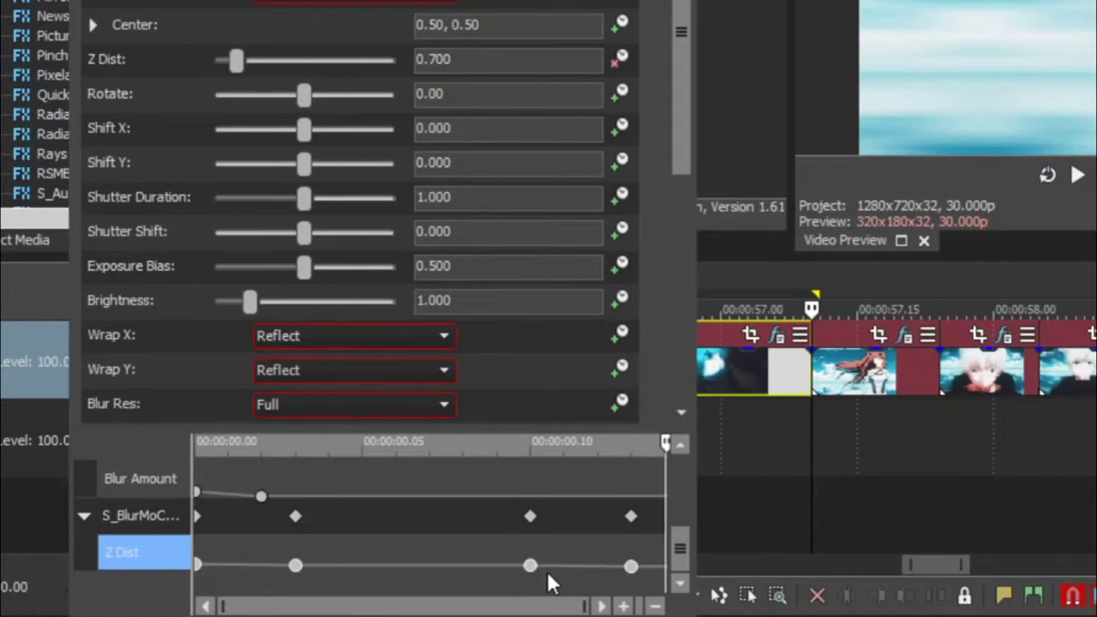
left_click(533, 566)
right_click(532, 566)
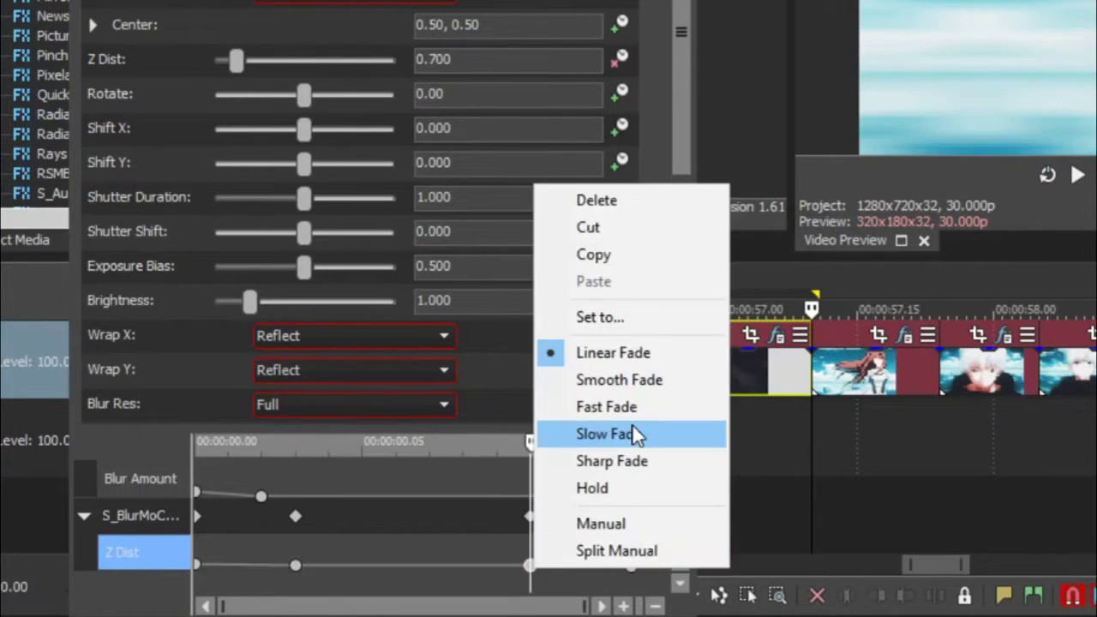
left_click(568, 431)
left_click(631, 566)
right_click(630, 566)
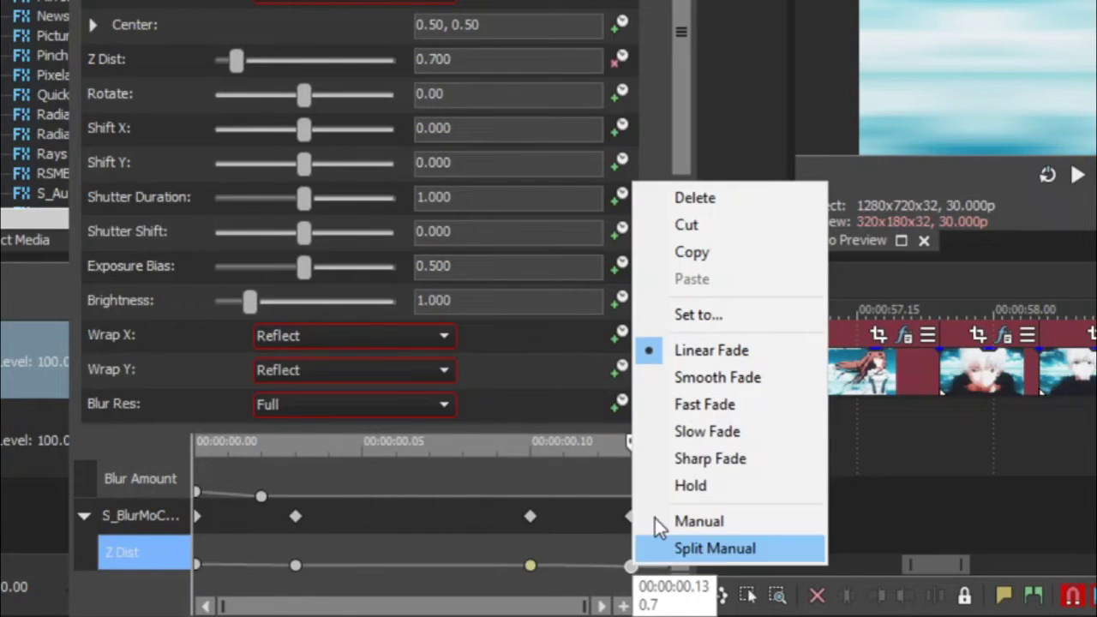
left_click(694, 430)
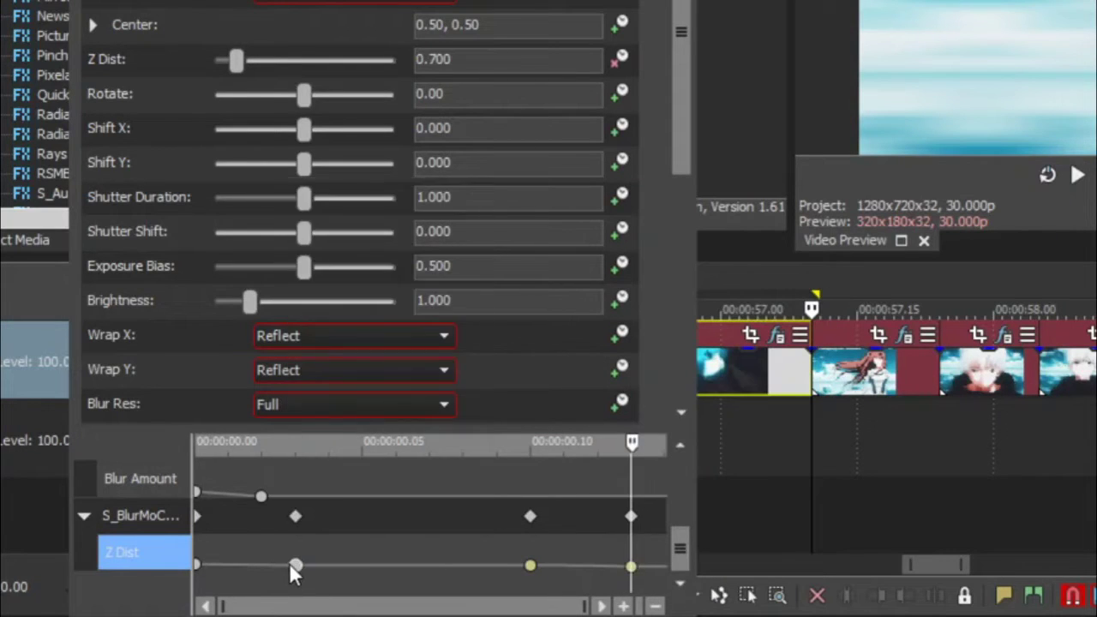
Step: Set the first two Z Dist keyframes, at frames 0 and 3, to Slow Fade and close the effect settings
left_click(295, 565)
right_click(295, 565)
left_click(365, 429)
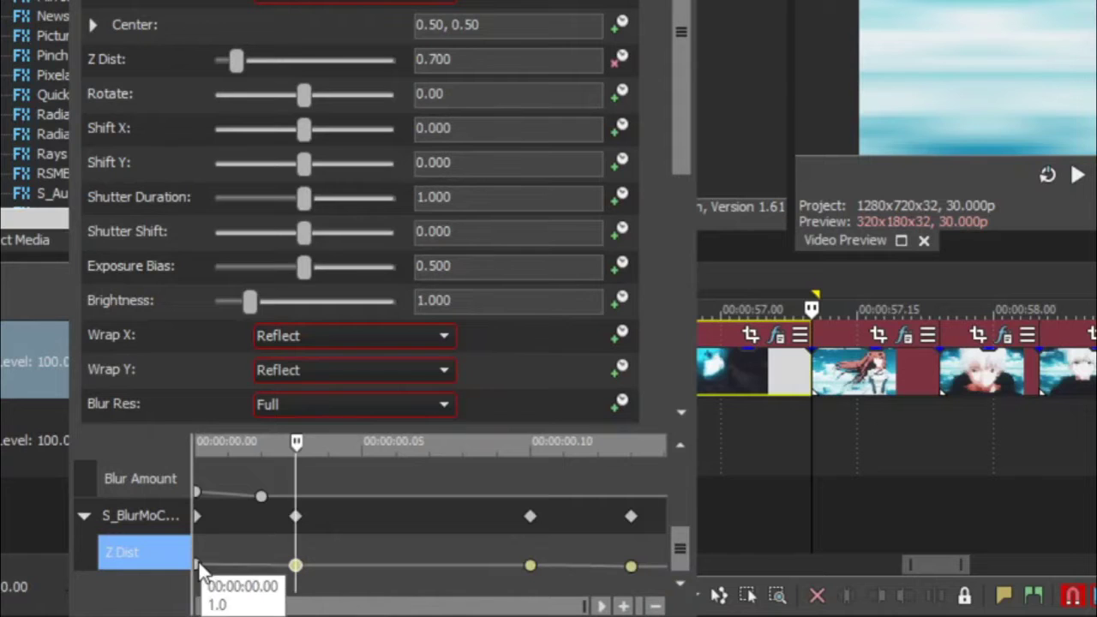
left_click(196, 564)
right_click(196, 564)
left_click(283, 419)
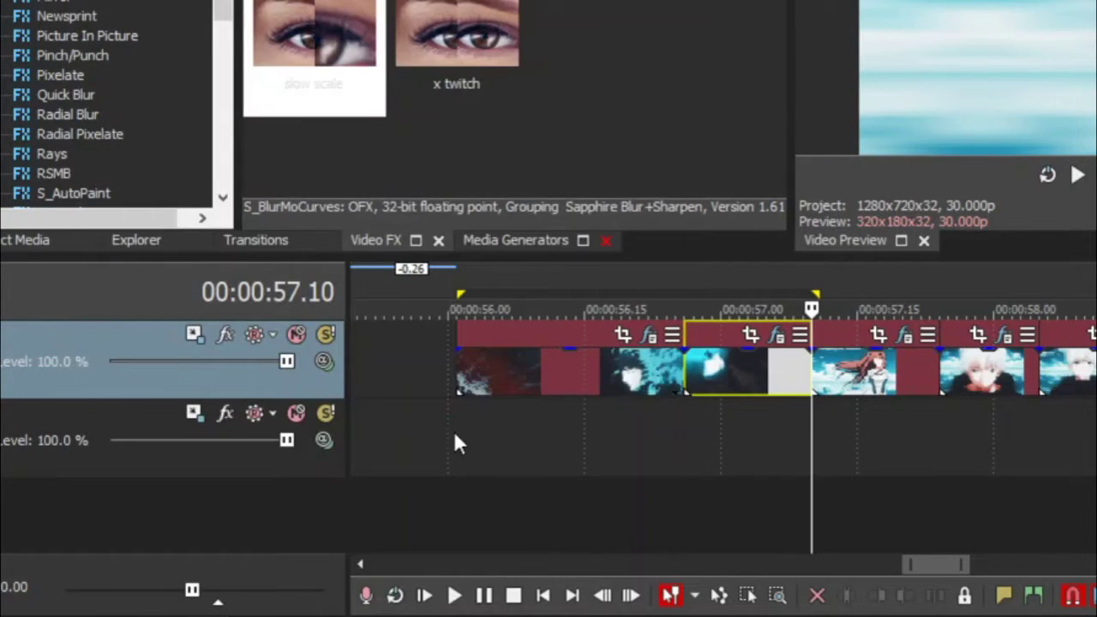
Step: Play back the range covering the first two clips and check the second clip's effect settings
left_click_drag(454, 431, 818, 460)
key("space")
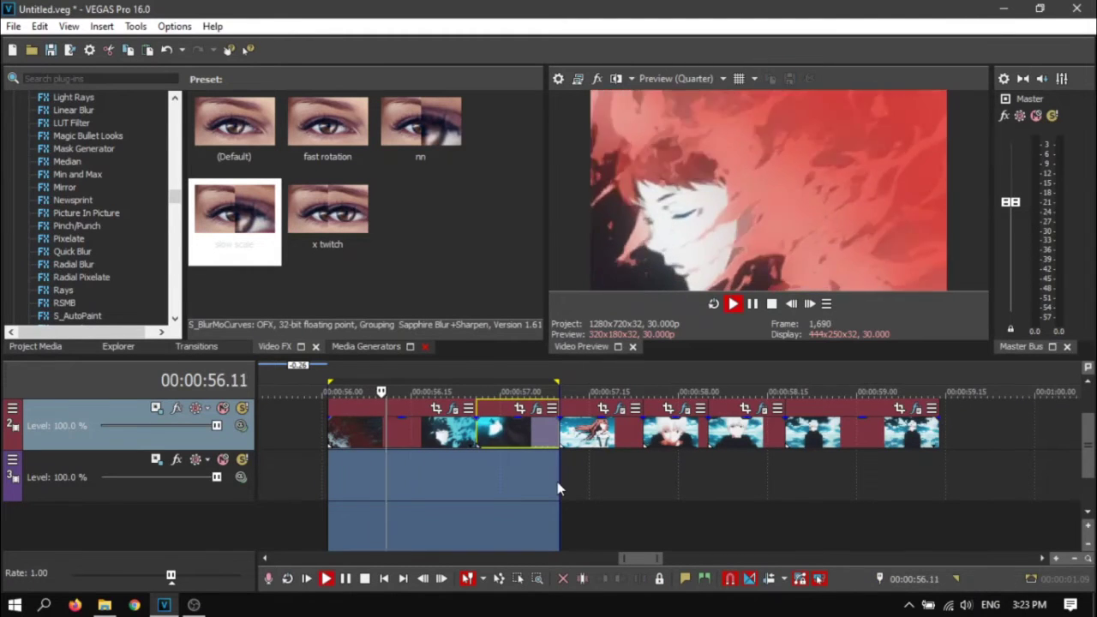
left_click(529, 425)
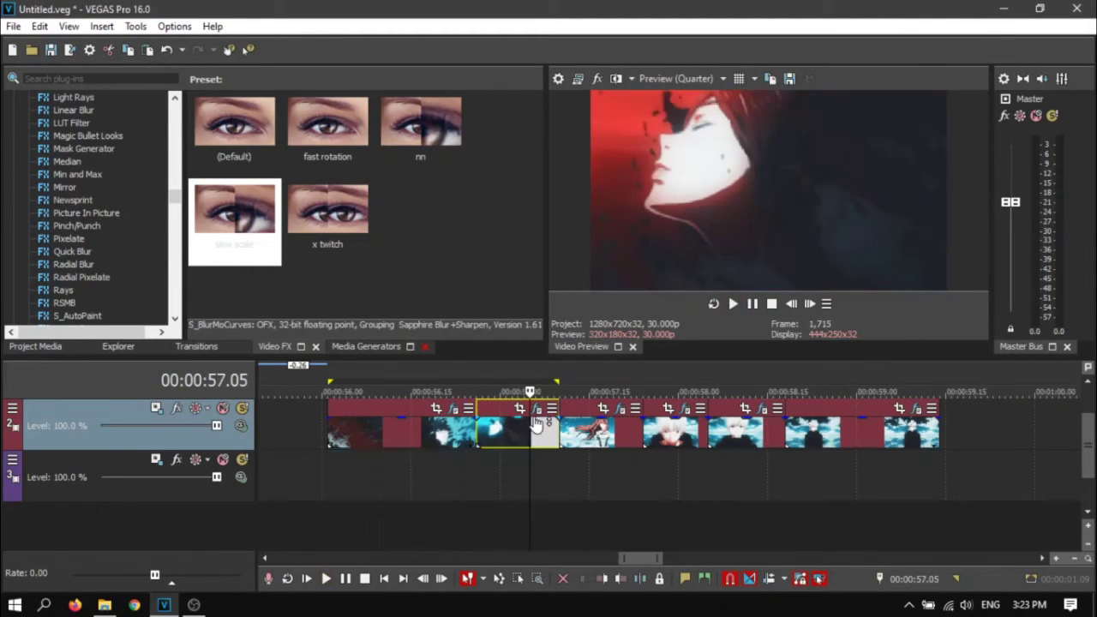
left_click(540, 414)
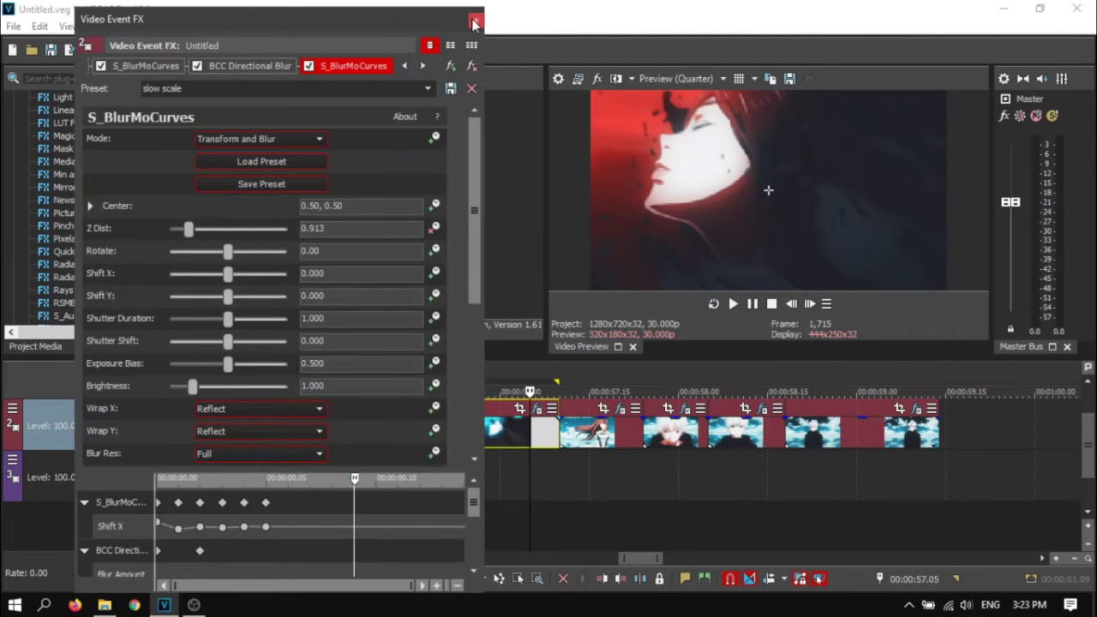
left_click(474, 23)
Step: Play the edit through into the third clip, stopping with the cursor at the end of the second clip
key("space")
left_click(467, 497)
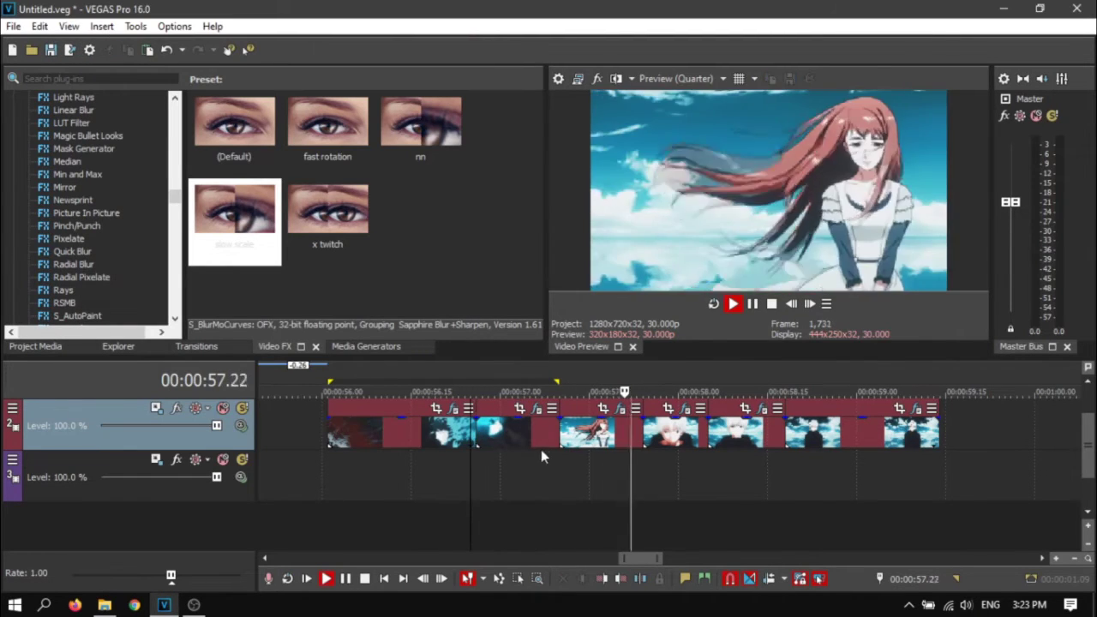
left_click(554, 438)
key("space")
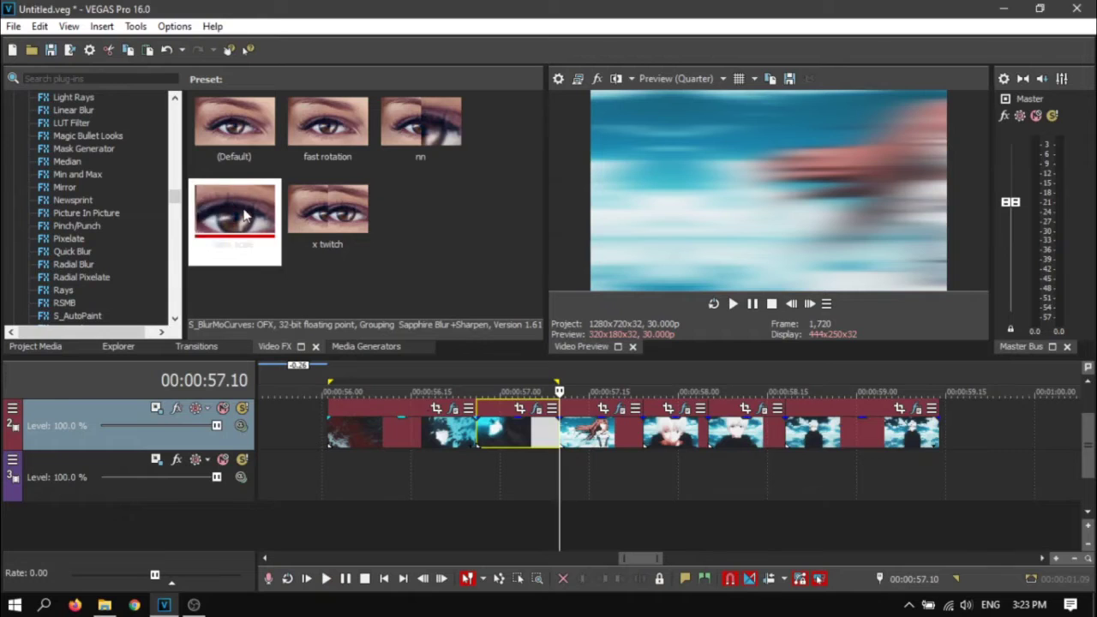
Step: Apply the "slow scale" preset to the third clip and add a starting Z Dist keyframe of 1.300
left_click_drag(245, 214, 580, 418)
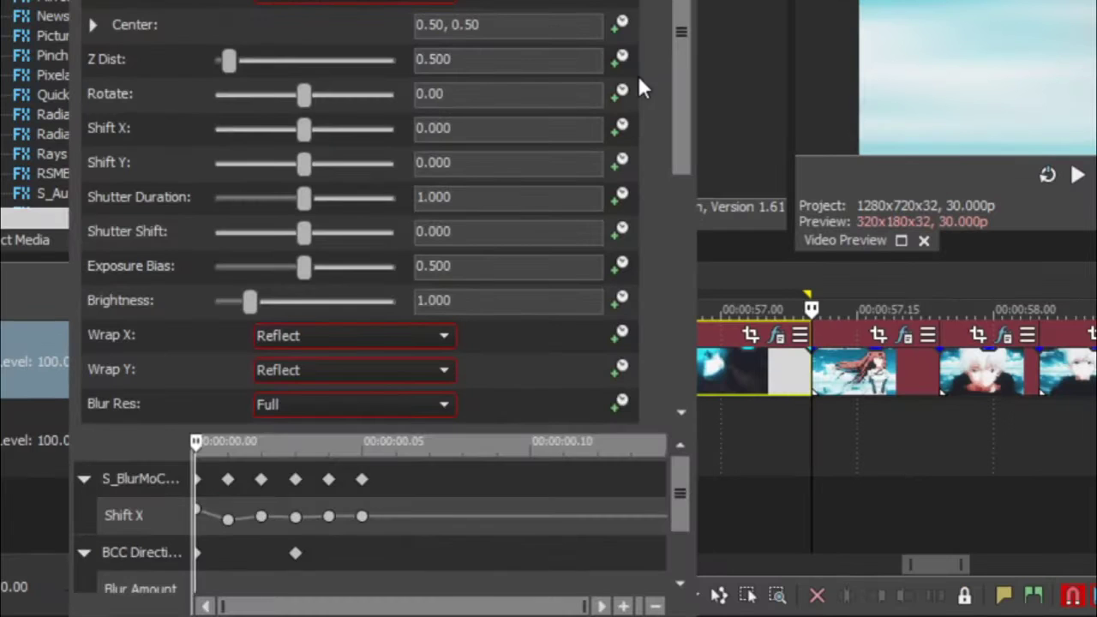
left_click(458, 60)
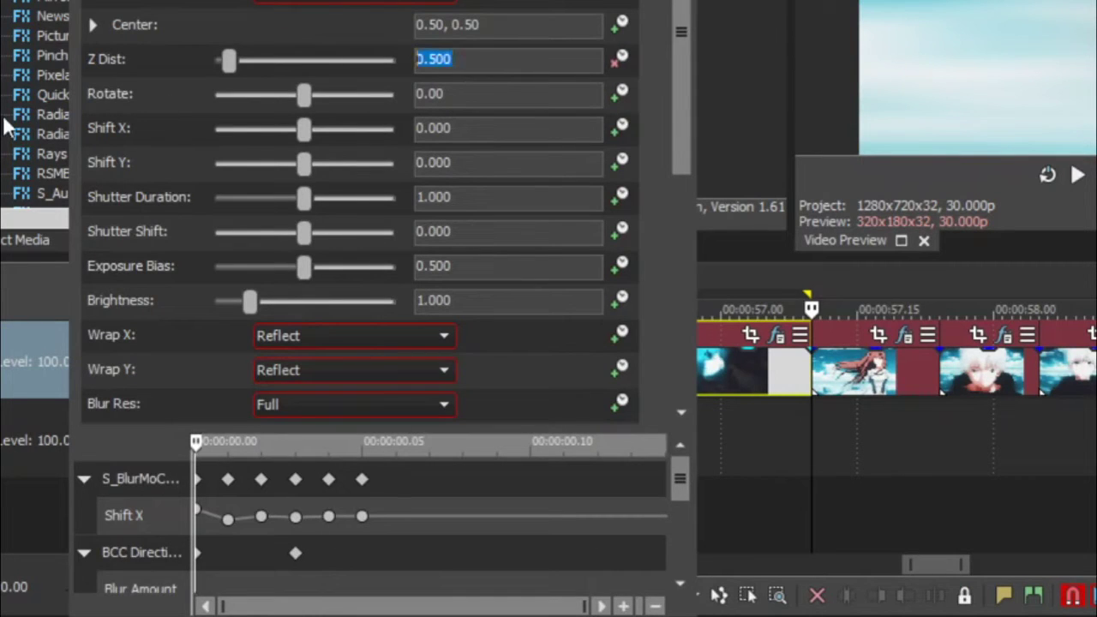
type("1.")
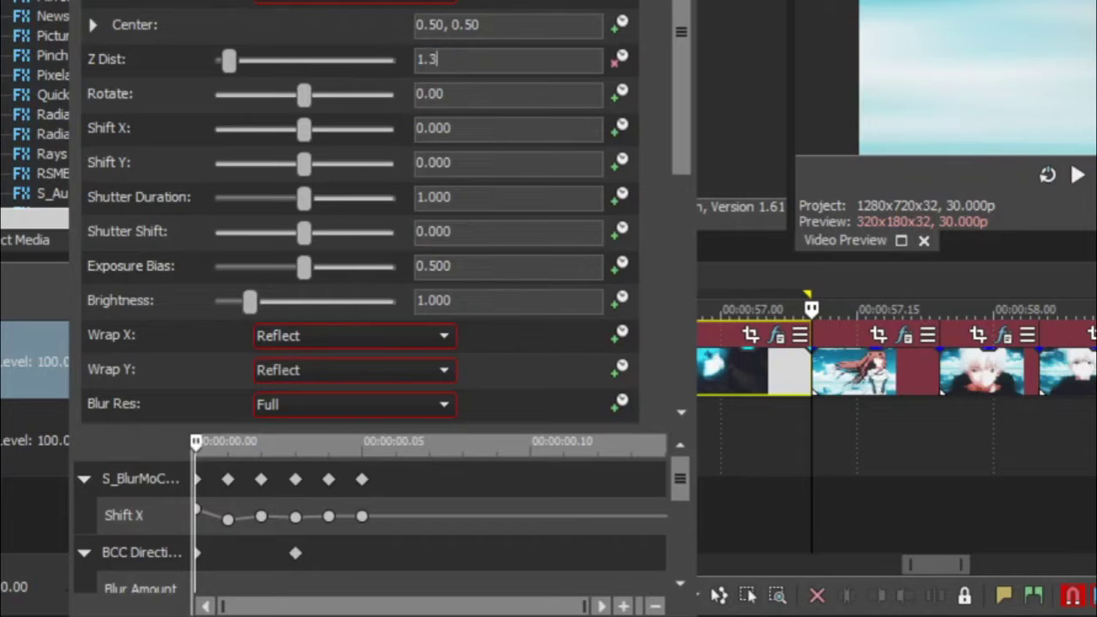
type("3")
key("Return")
left_click(681, 553)
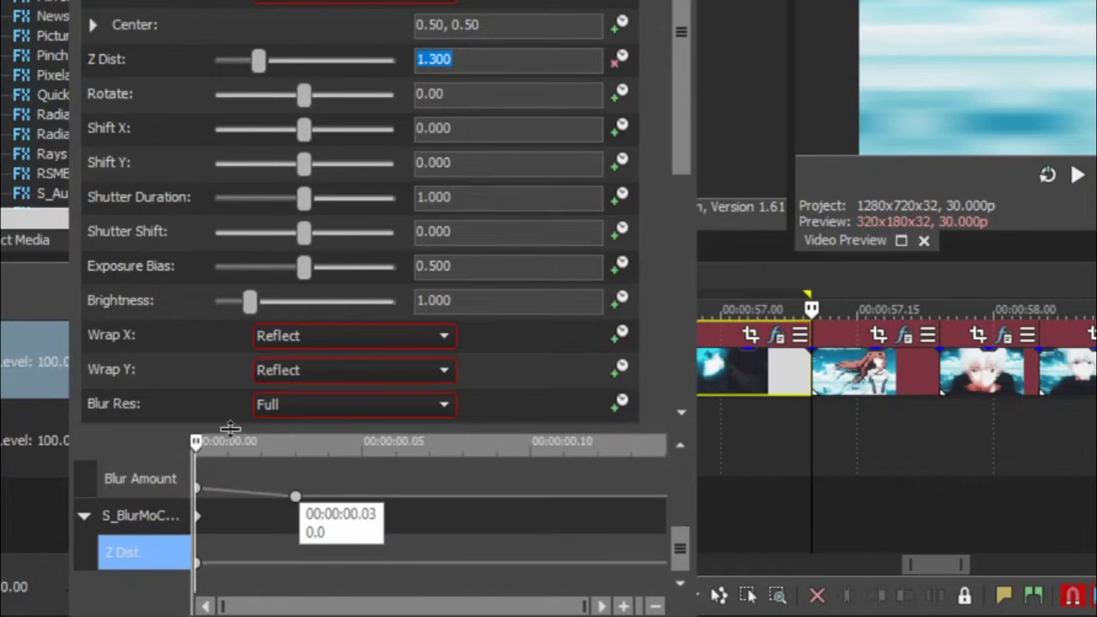
Step: Add a Z Dist keyframe of 1.000 at frame 3 of the third clip, where the directional blur ends
left_click_drag(194, 441, 289, 480)
left_click_drag(454, 60, 10, 90)
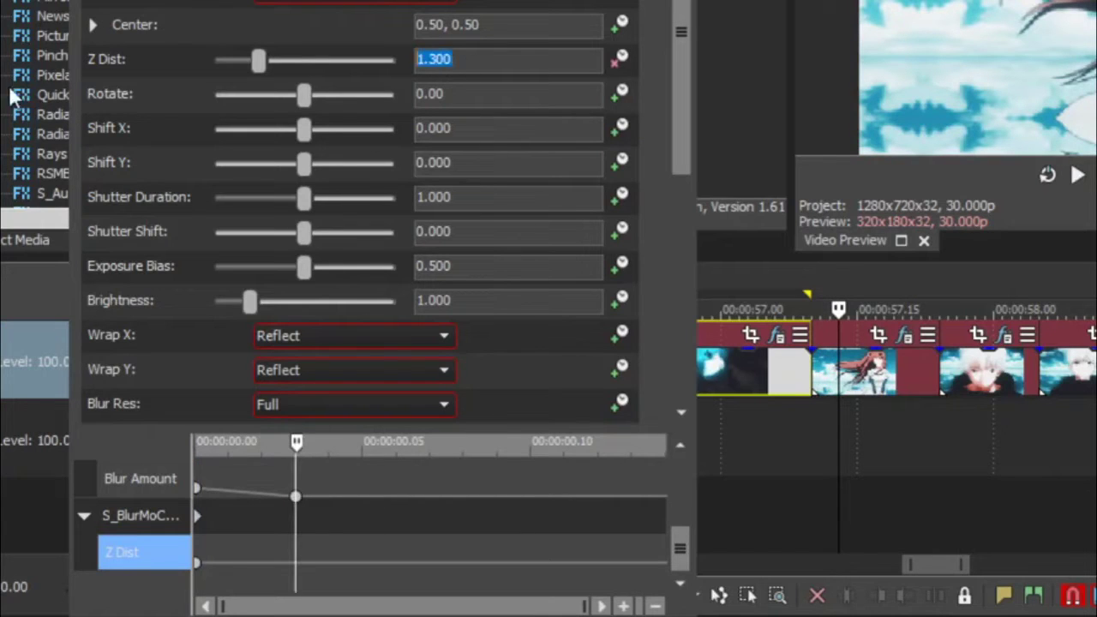
type("1")
key("Return")
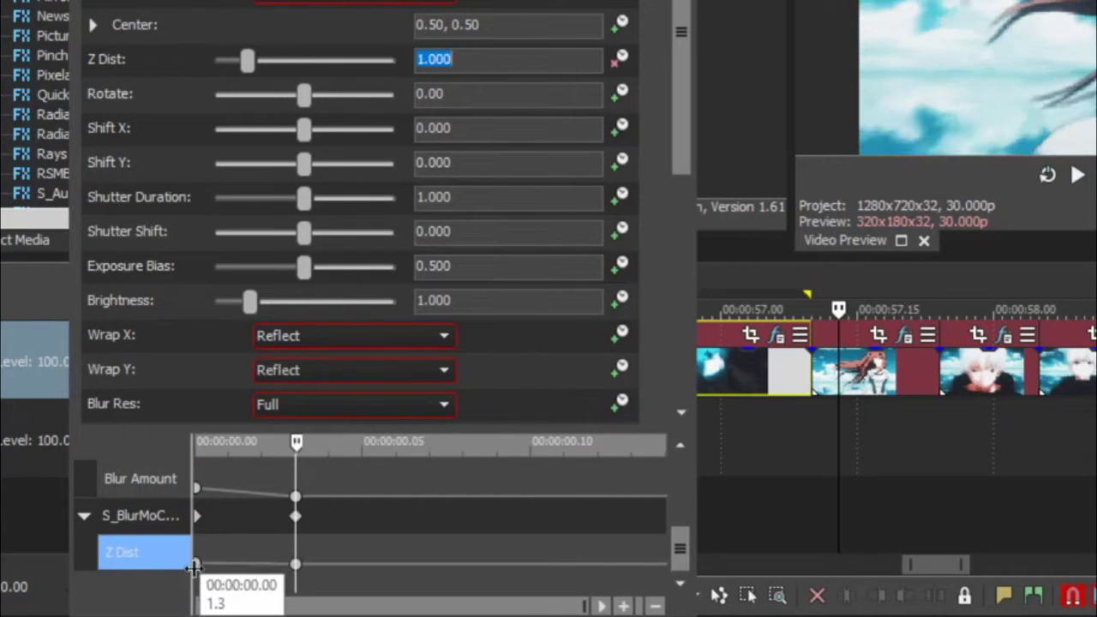
Step: Add a Z Dist keyframe of 0.900 at frame 11 of the third clip
left_click_drag(297, 441, 570, 488)
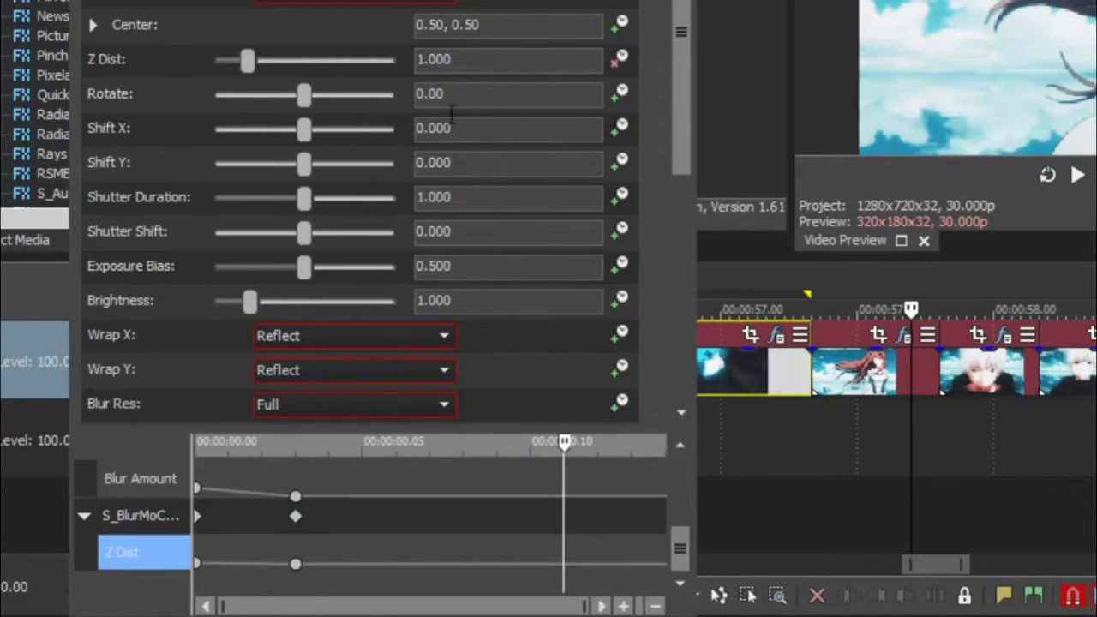
left_click_drag(454, 60, 128, 99)
type(".9")
key("Return")
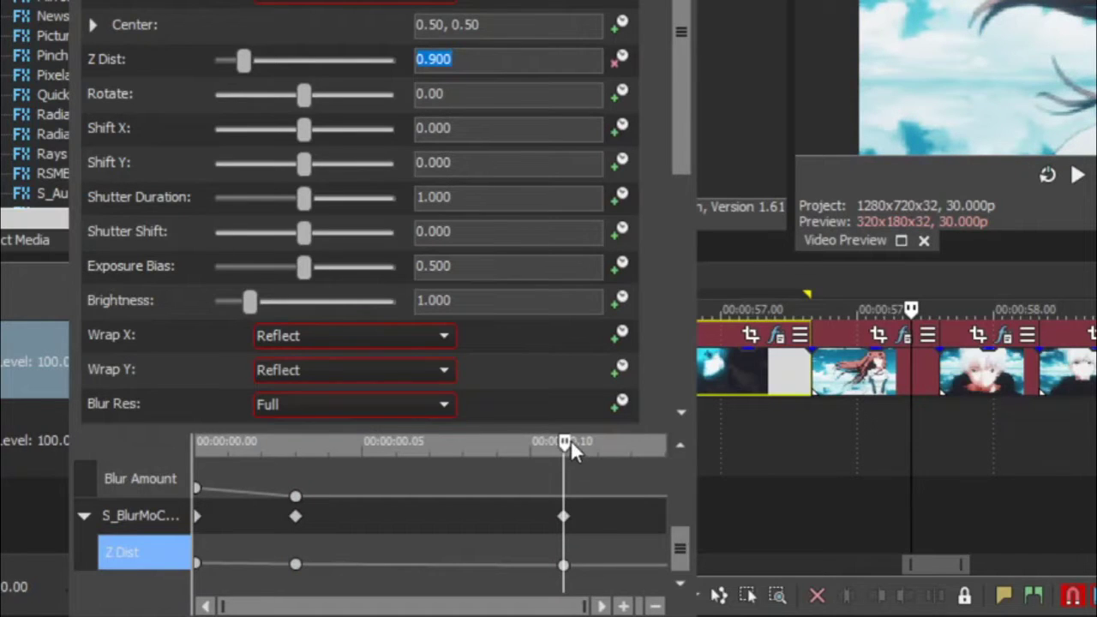
Step: Add a Z Dist keyframe of 1.400 at the very end of the third clip
left_click_drag(571, 439, 652, 466)
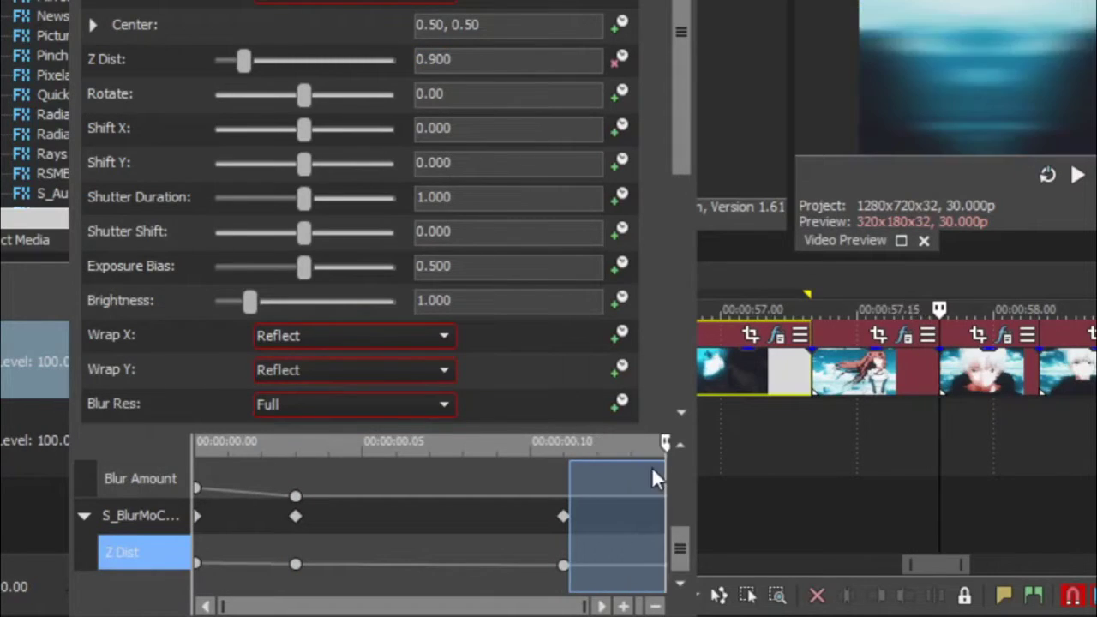
double_click(488, 61)
type("1")
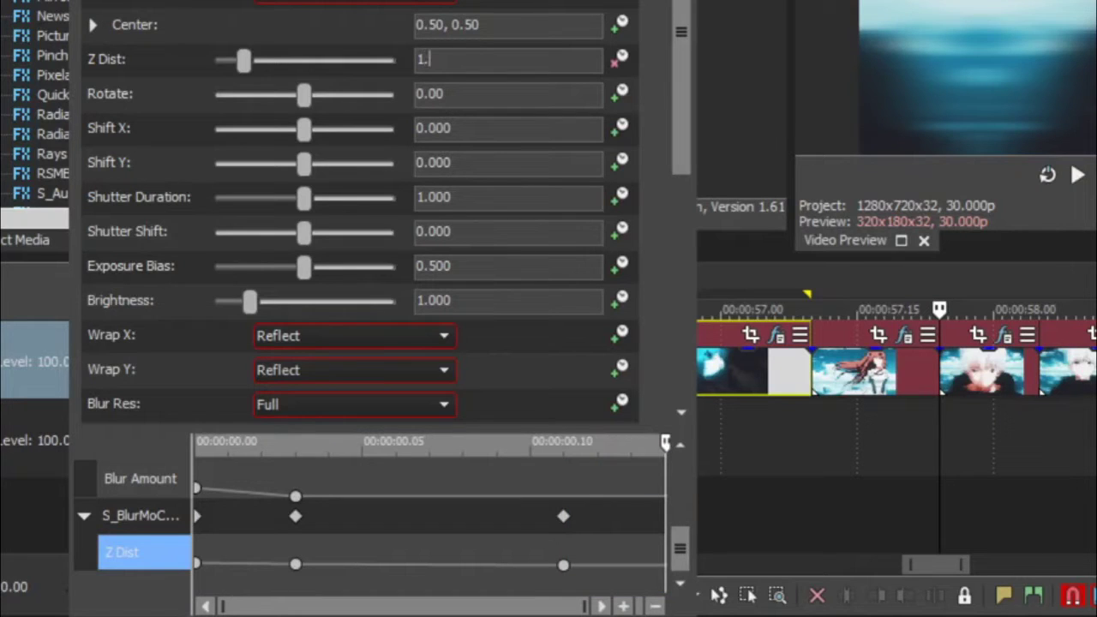
type(".4")
key("Return")
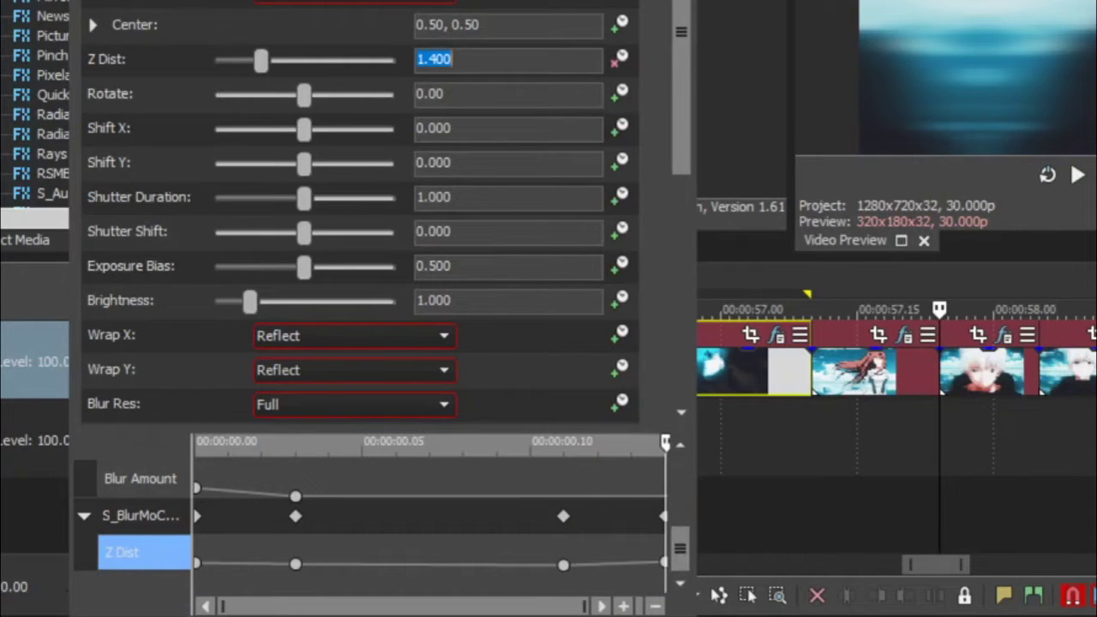
Step: Set the third clip's Z Dist keyframe at frame 11 to Slow Fade and those at the start and frame 3 to Fast Fade
left_click(562, 564)
right_click(559, 558)
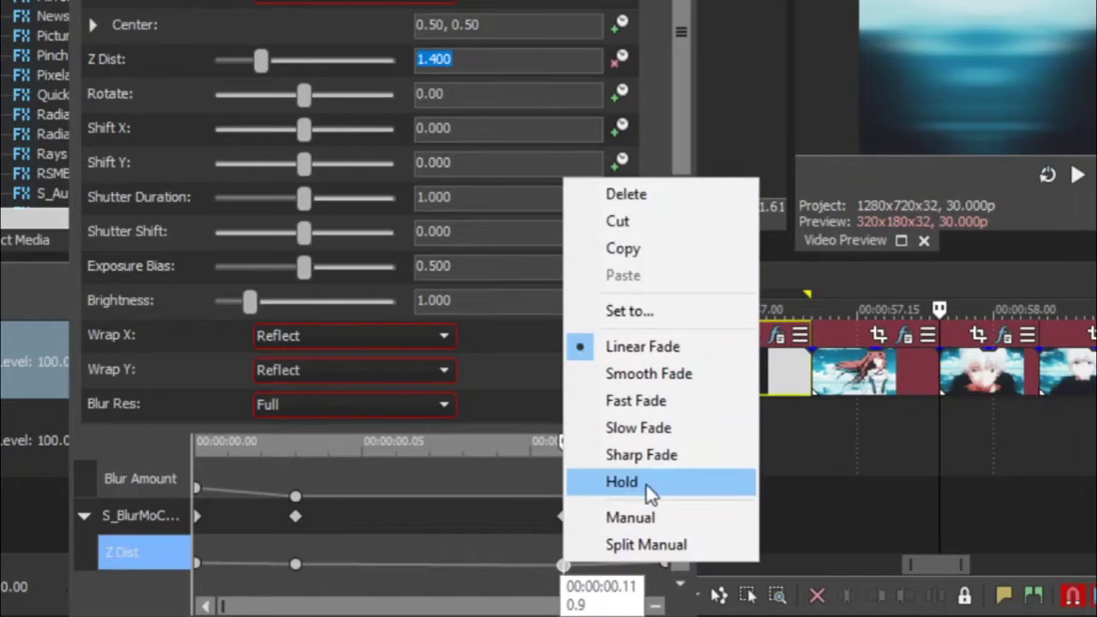
left_click(646, 427)
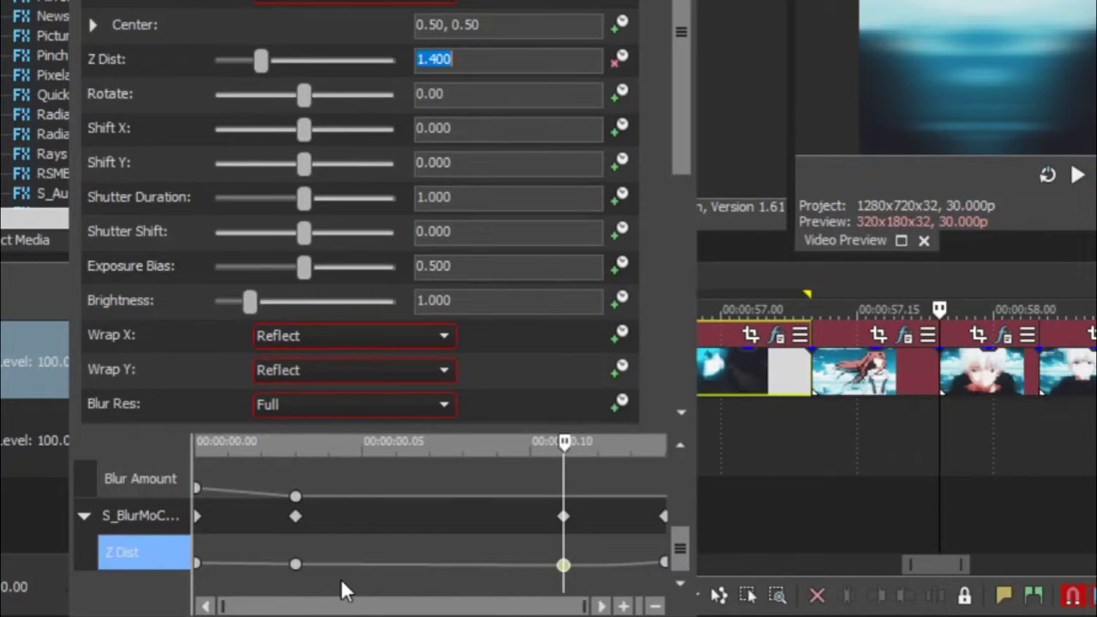
right_click(197, 564)
left_click(257, 403)
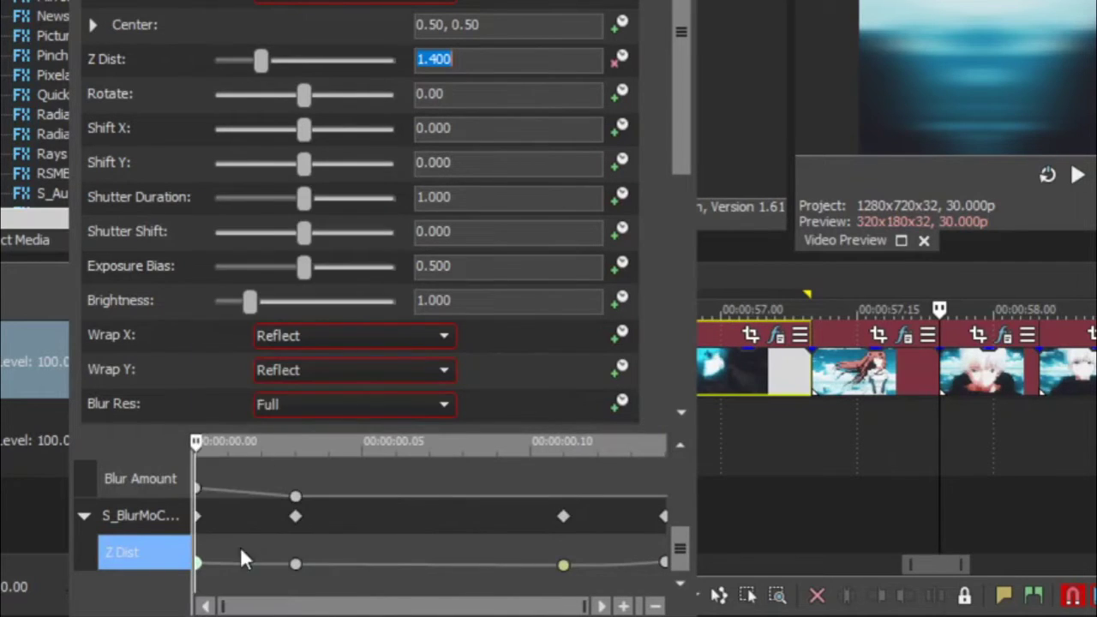
right_click(296, 564)
left_click(352, 404)
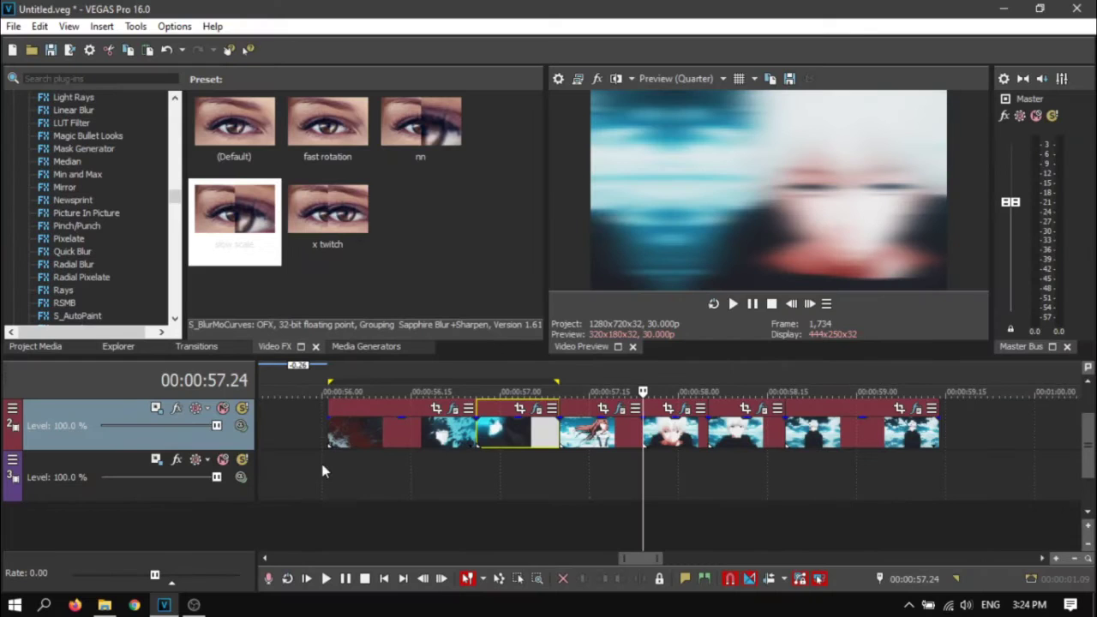
Step: Play back the first three clips to check the twitch transitions and slow scales
left_click_drag(335, 477, 644, 497)
key("space")
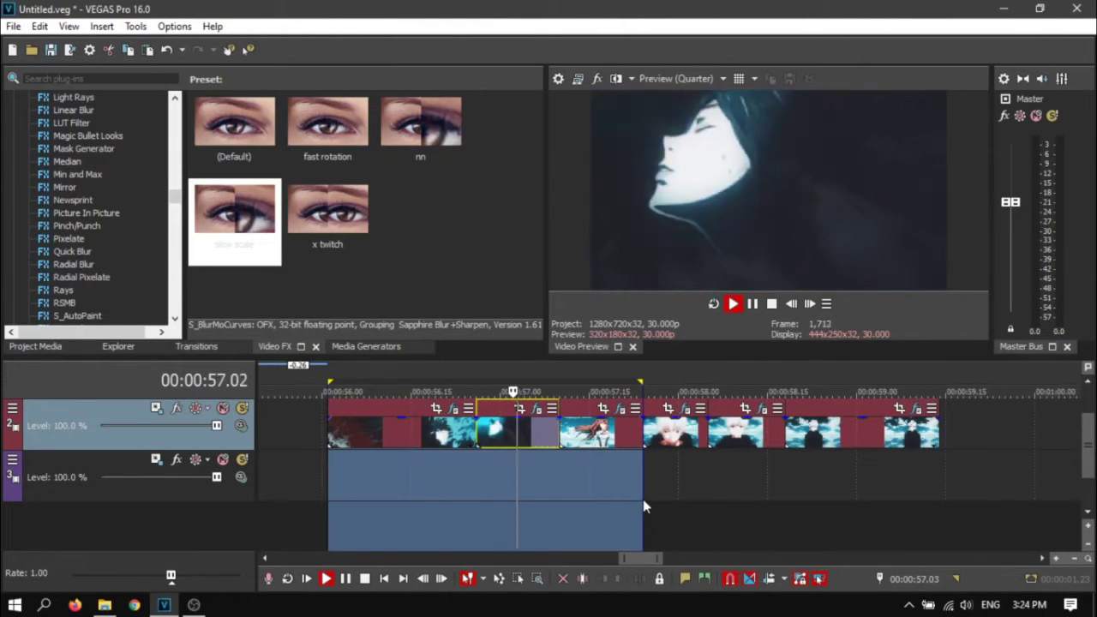
key("space")
left_click(531, 453)
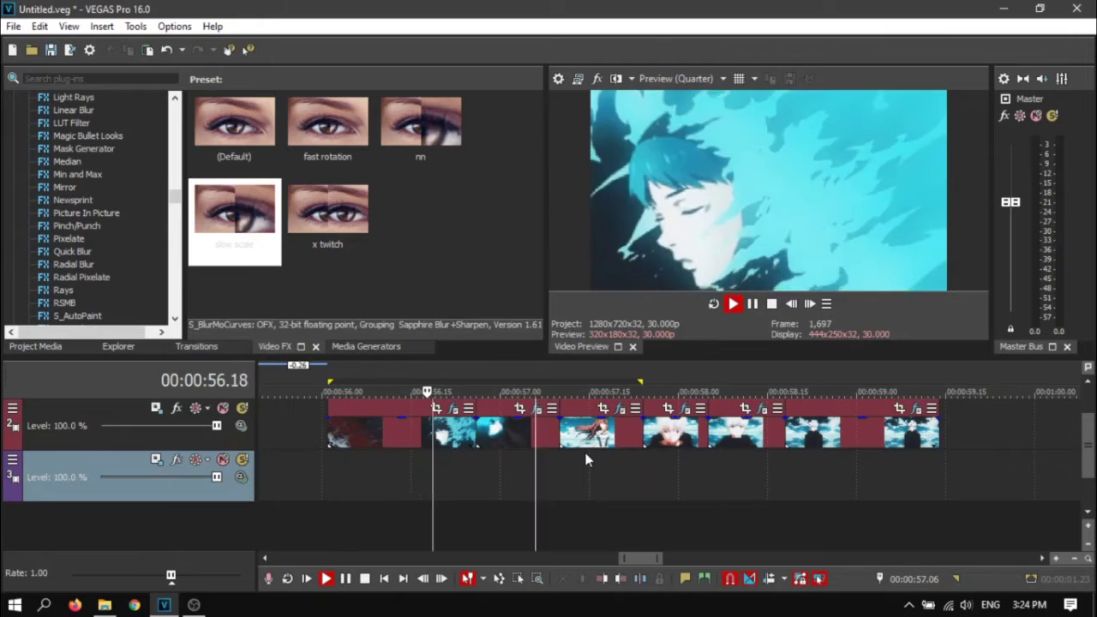
key("space")
key("space")
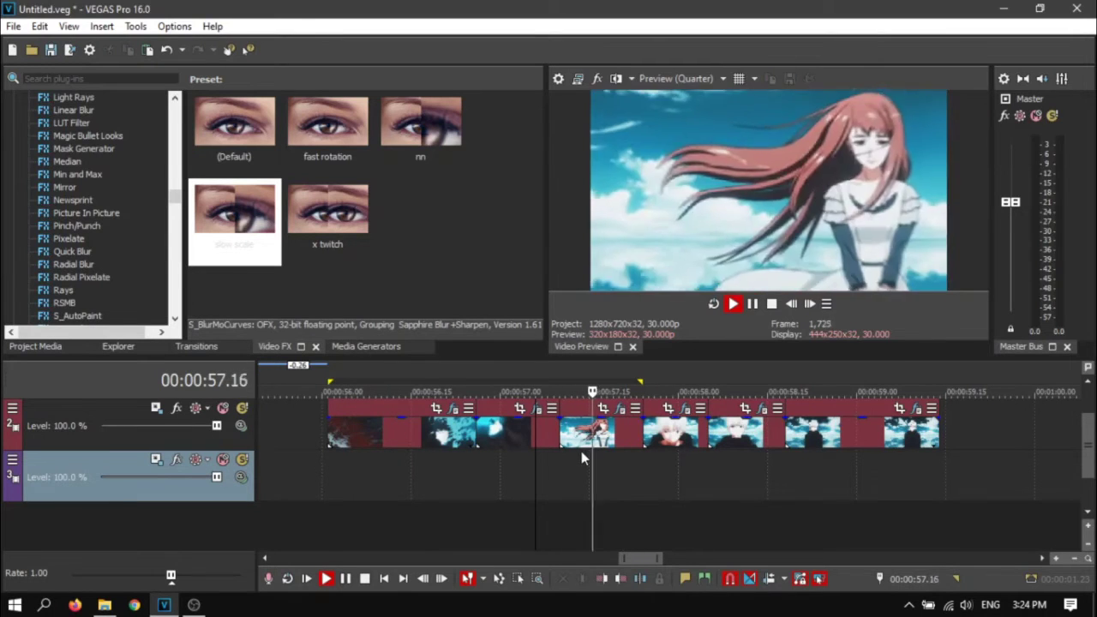
key("space")
Step: Apply the S_BlurMoCurves "slow scale" preset to the fourth clip and add a starting Z Dist keyframe of 0.600
left_click(629, 436)
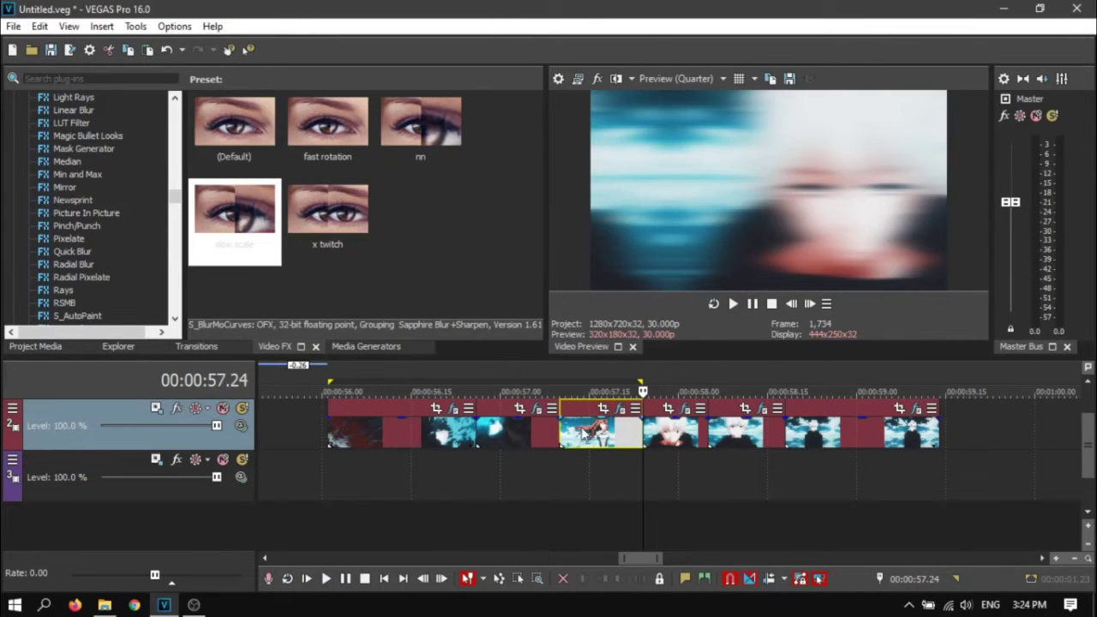
left_click_drag(234, 214, 576, 441)
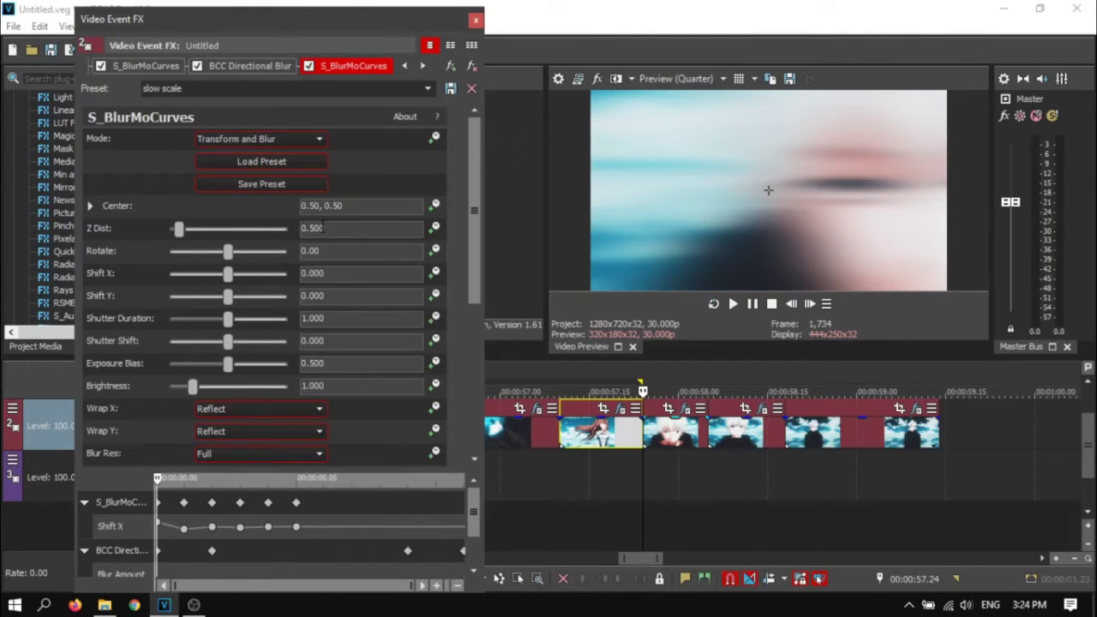
left_click(434, 228)
double_click(315, 228)
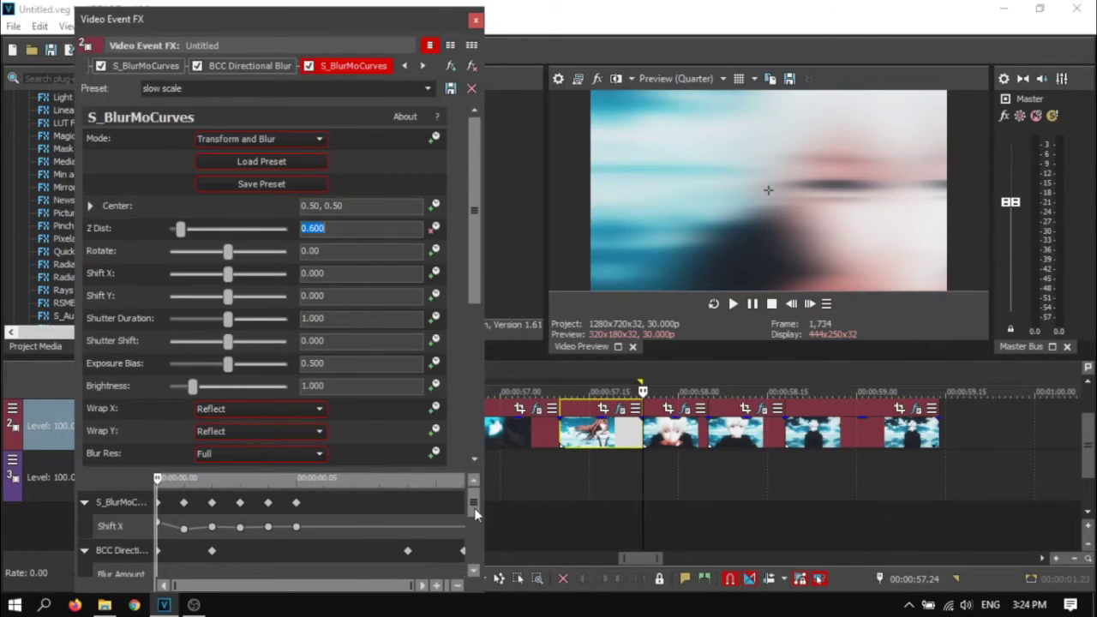
Step: Add a Z Dist keyframe of 0.900 at frame 3 of the fourth clip
left_click_drag(474, 512, 475, 559)
left_click_drag(159, 484, 210, 507)
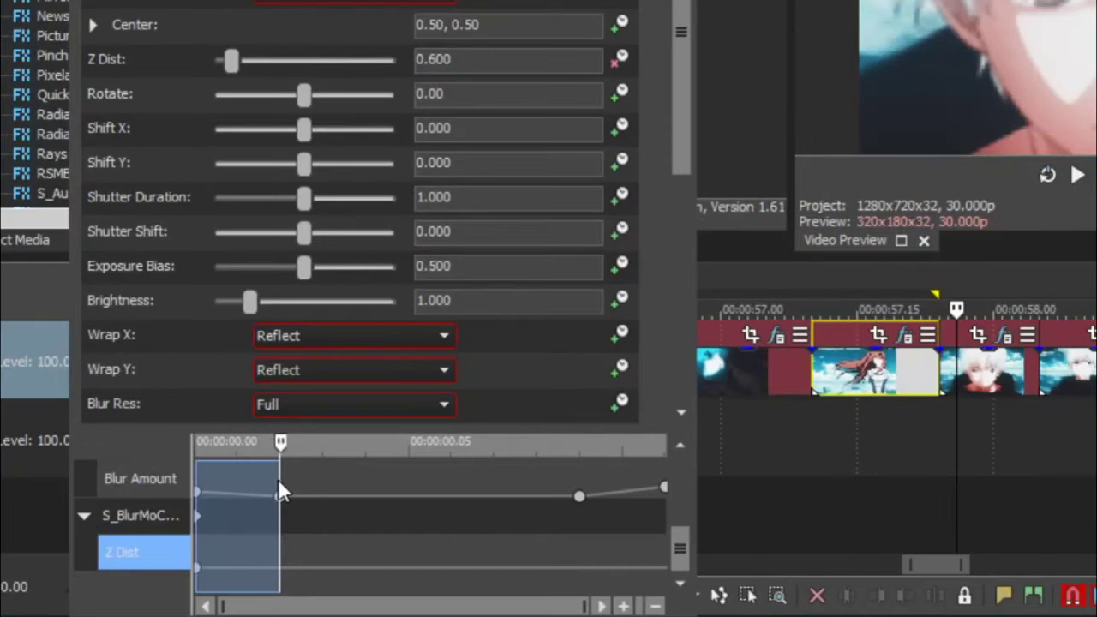
left_click_drag(280, 481, 317, 497)
left_click(470, 53)
left_click_drag(470, 53, 430, 58)
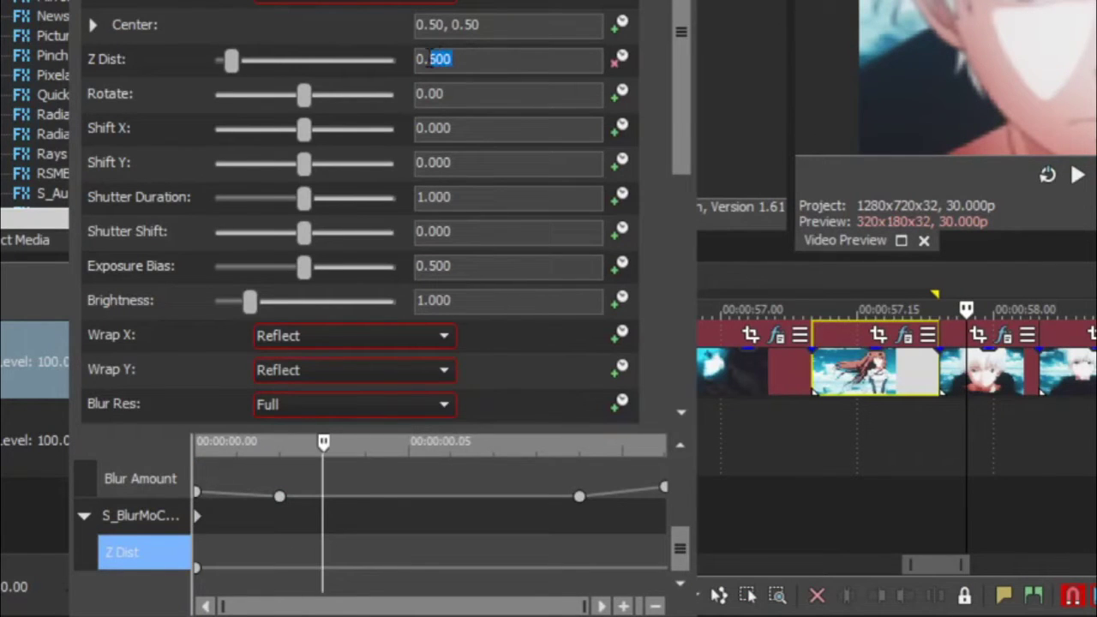
type("9")
key("Return")
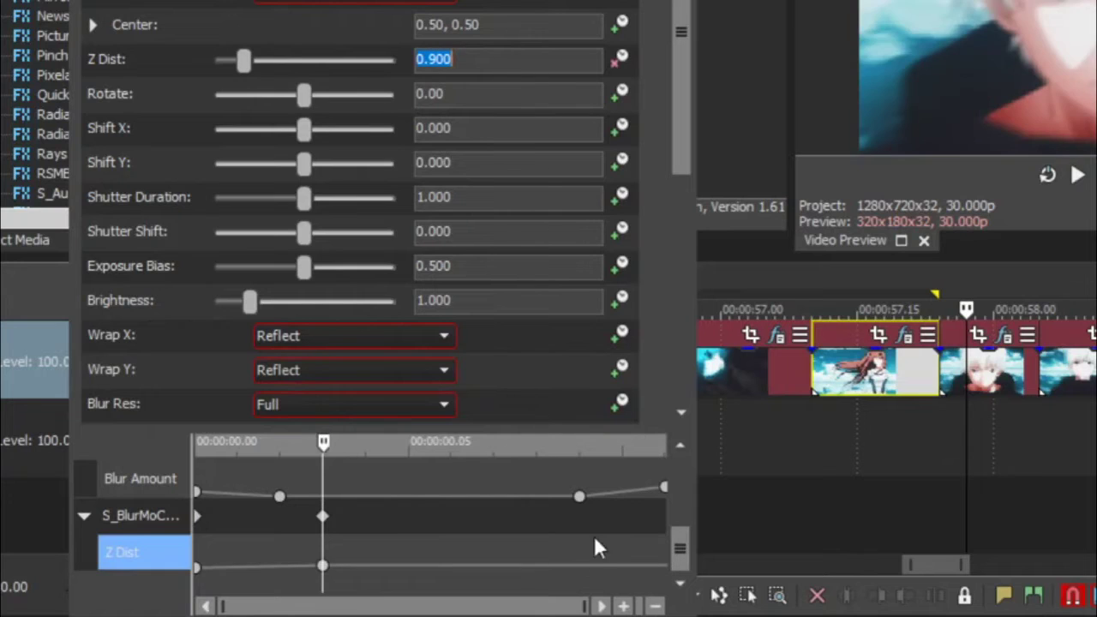
Step: Add a Z Dist keyframe of 1.000 at frame 8 of the fourth clip
left_click_drag(321, 446, 572, 511)
left_click(568, 502)
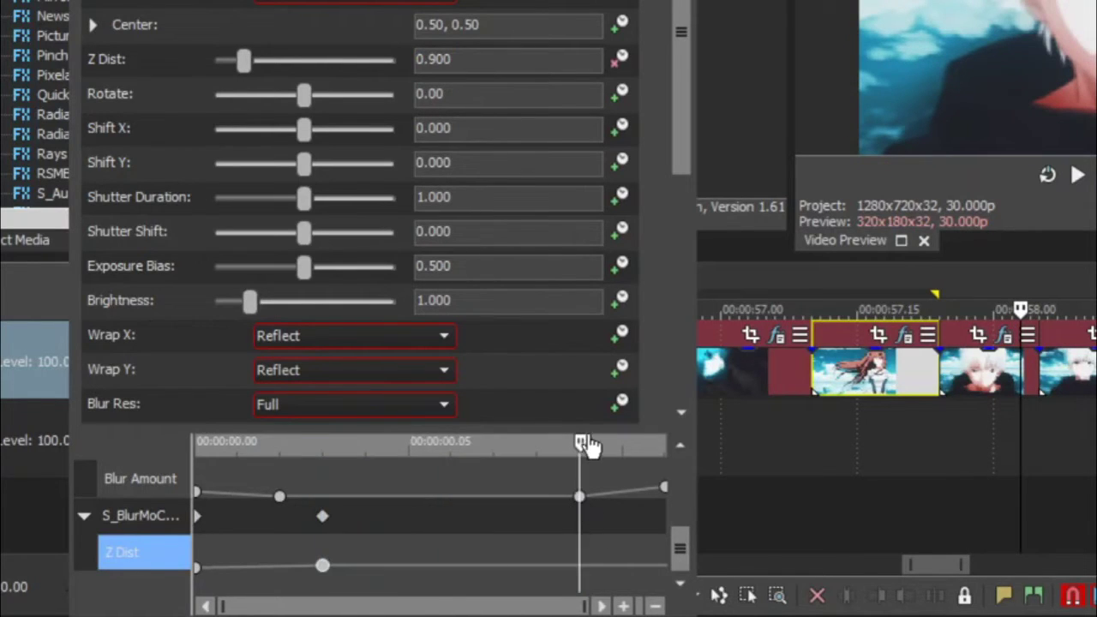
left_click_drag(581, 440, 537, 440)
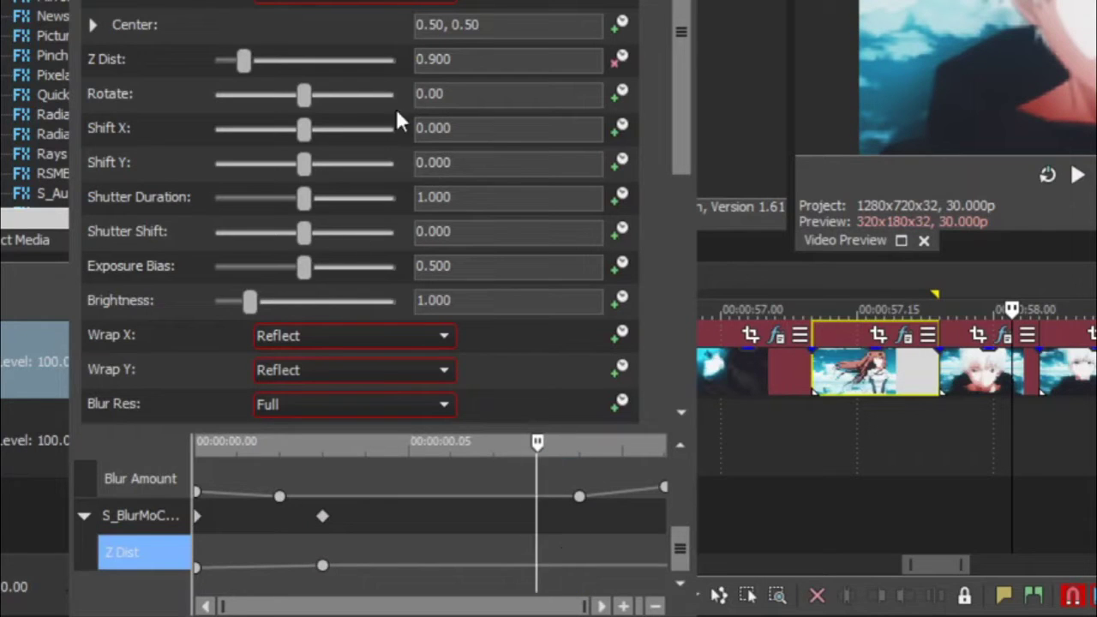
double_click(433, 58)
type("1")
key("Return")
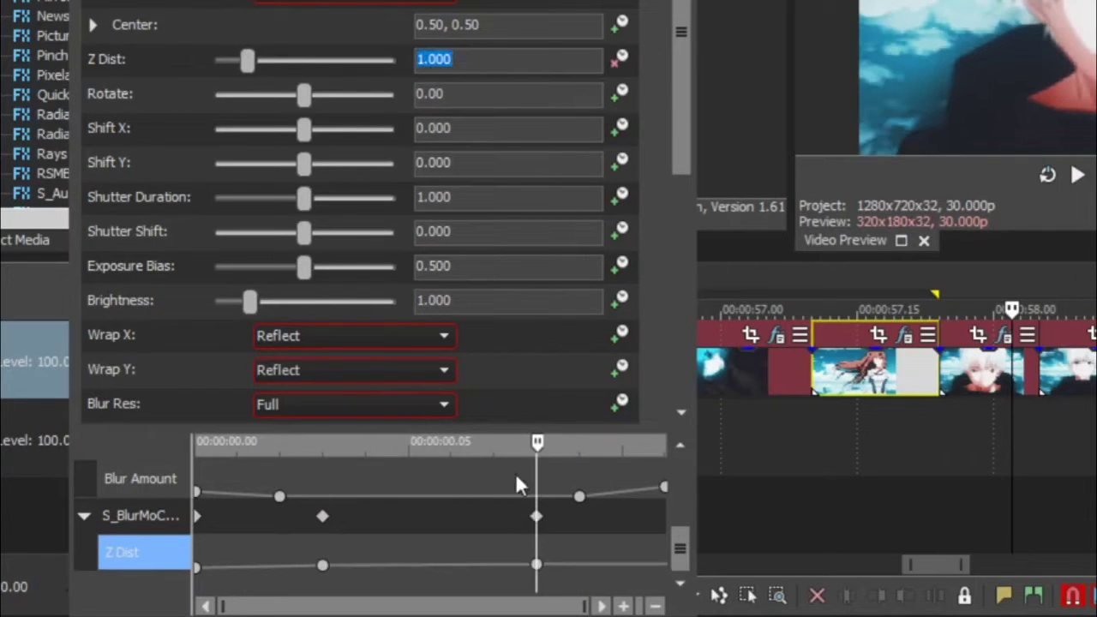
Step: Add a Z Dist keyframe of 1.300 at the very end of the fourth clip
left_click_drag(538, 454, 693, 467)
left_click(636, 477)
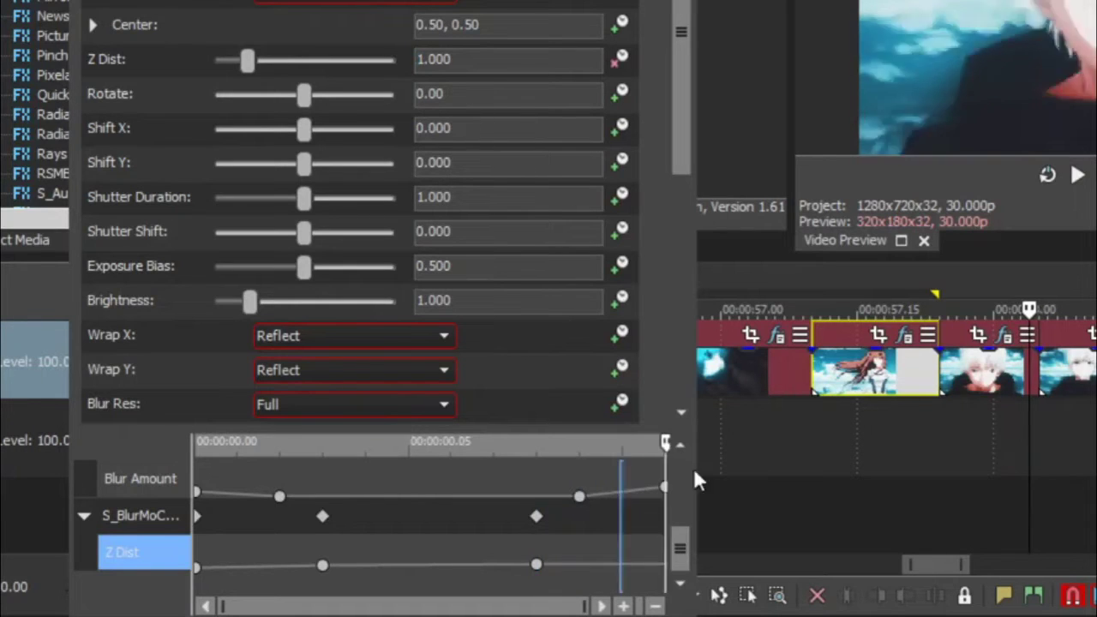
left_click_drag(460, 63, 437, 59)
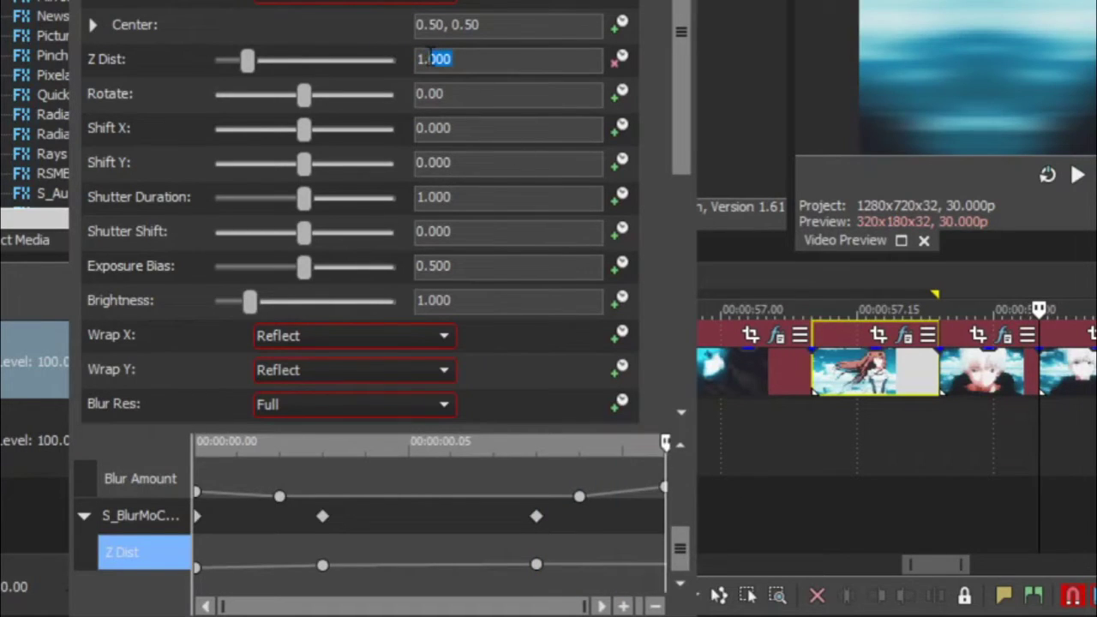
type("3")
key("Return")
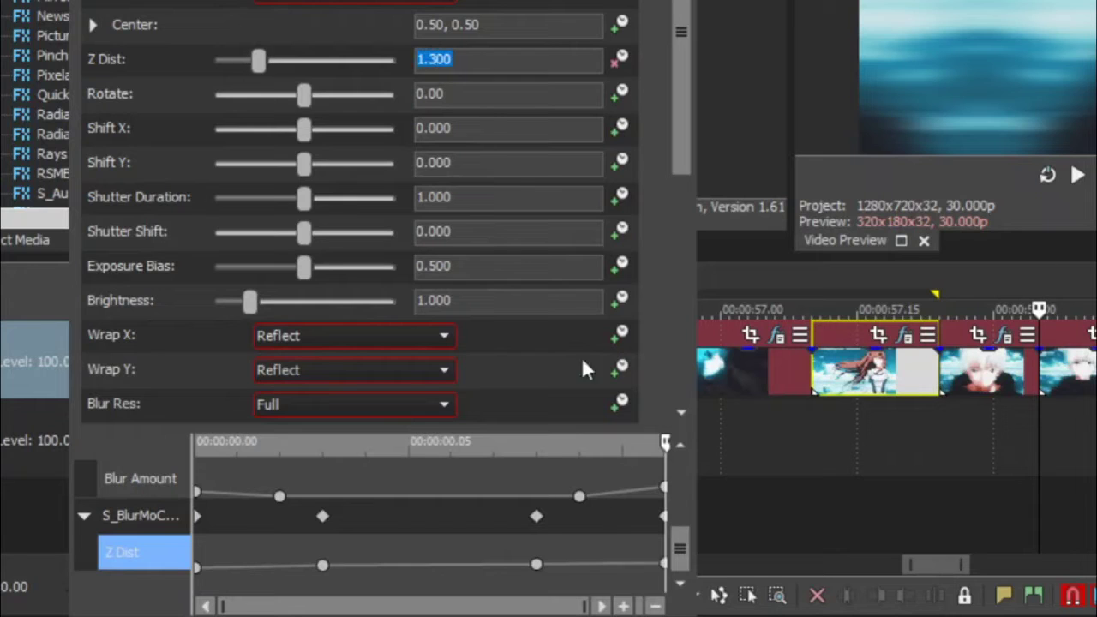
Step: Set the fourth clip's Z Dist keyframes at the start, frame 3 and frame 8 to Fast Fade
left_click_drag(201, 570, 668, 590)
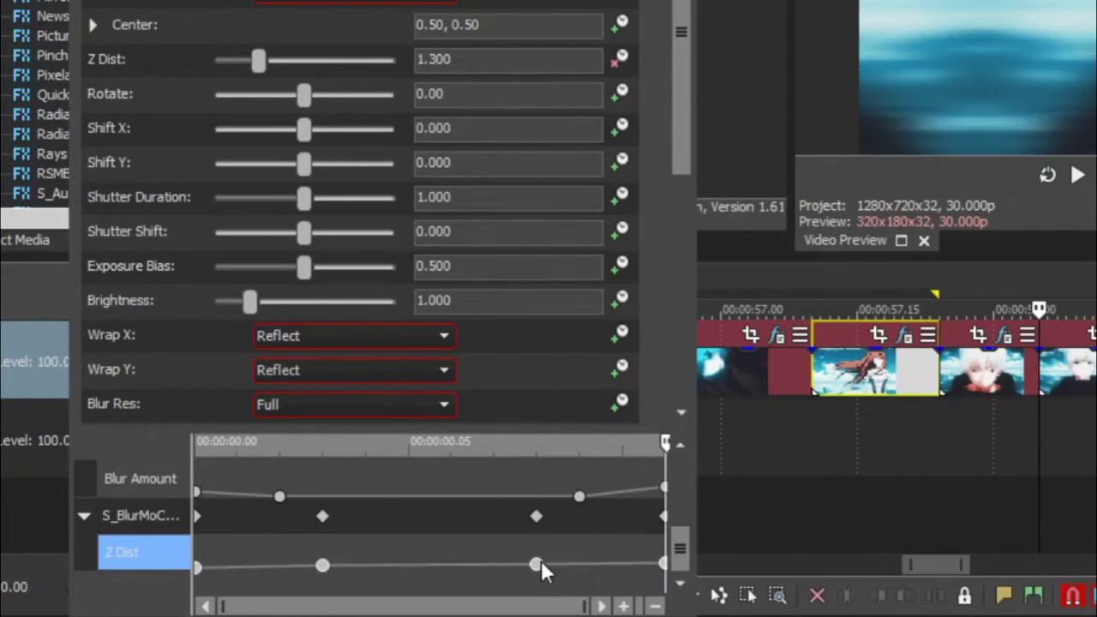
right_click(537, 566)
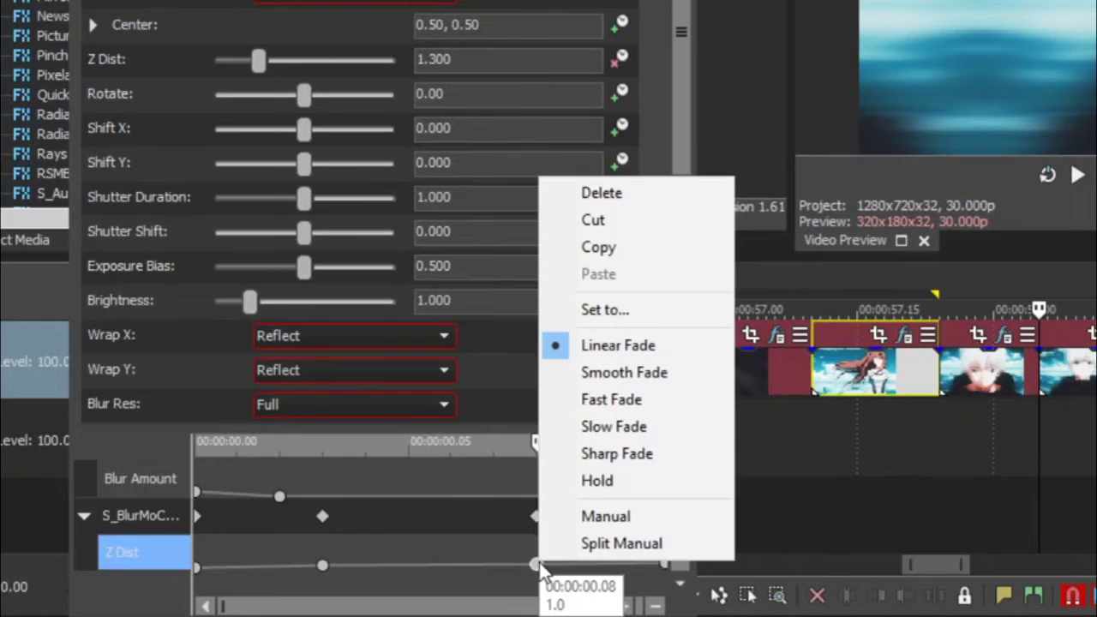
left_click(624, 426)
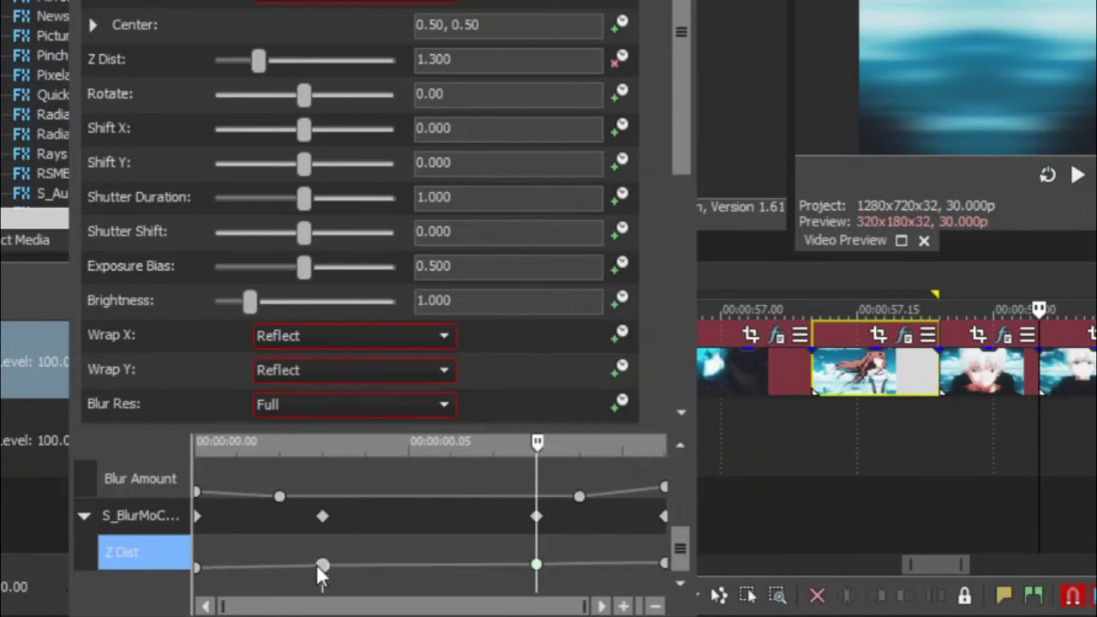
right_click(319, 567)
left_click(372, 427)
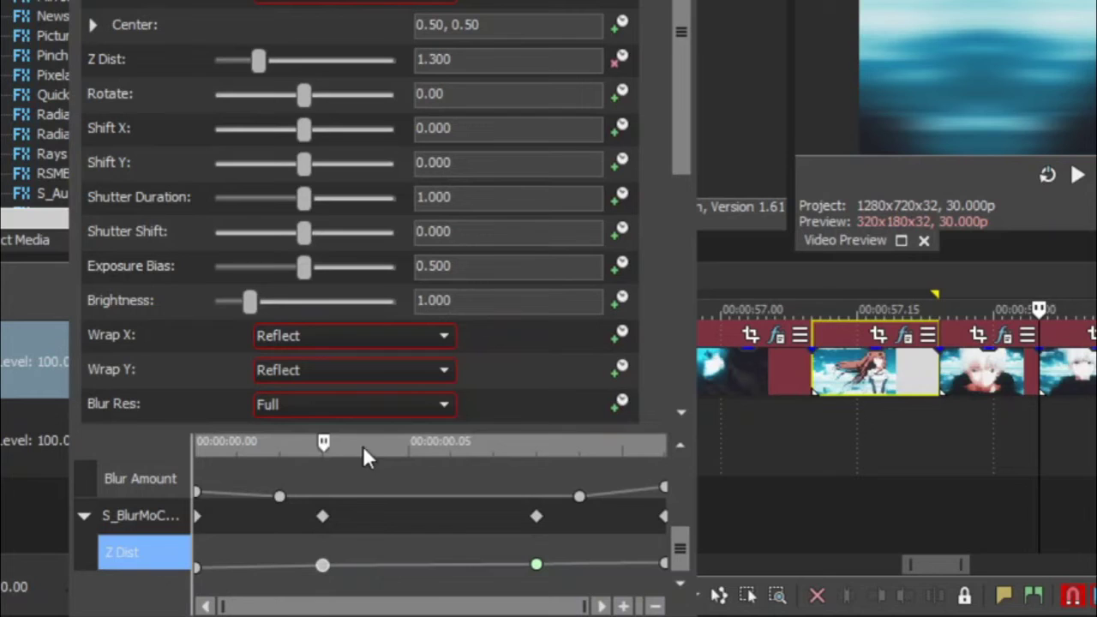
right_click(192, 569)
left_click(197, 572)
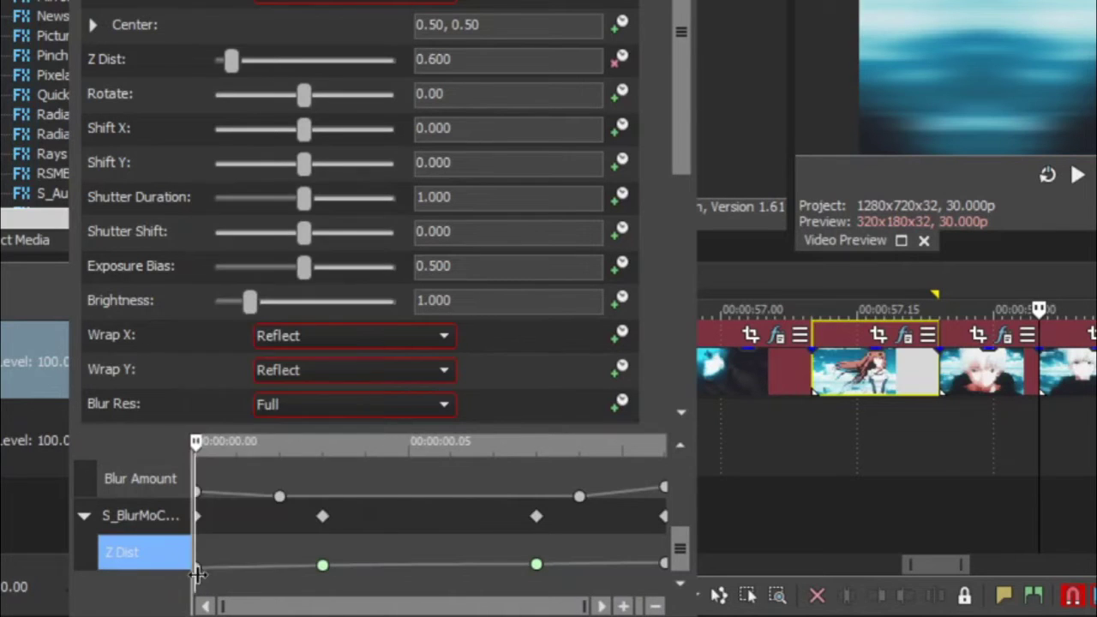
right_click(197, 567)
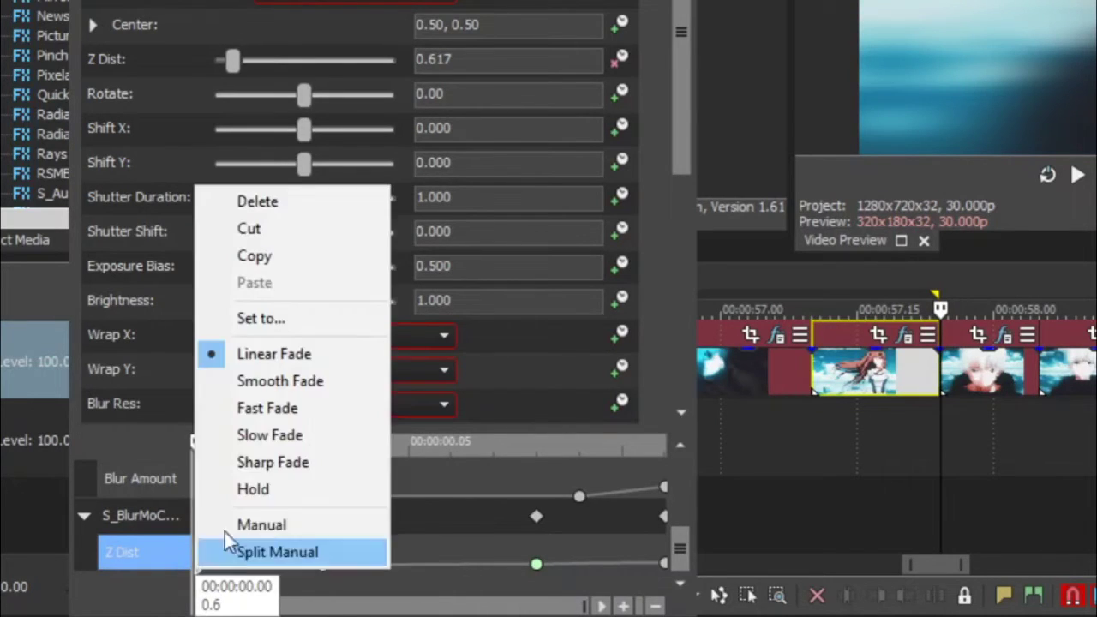
left_click(274, 431)
Step: Move the fourth clip's Blur Amount keyframe from frame 9 to frame 8, in line with the Z Dist keyframe
left_click(366, 588)
left_click_drag(365, 589, 536, 576)
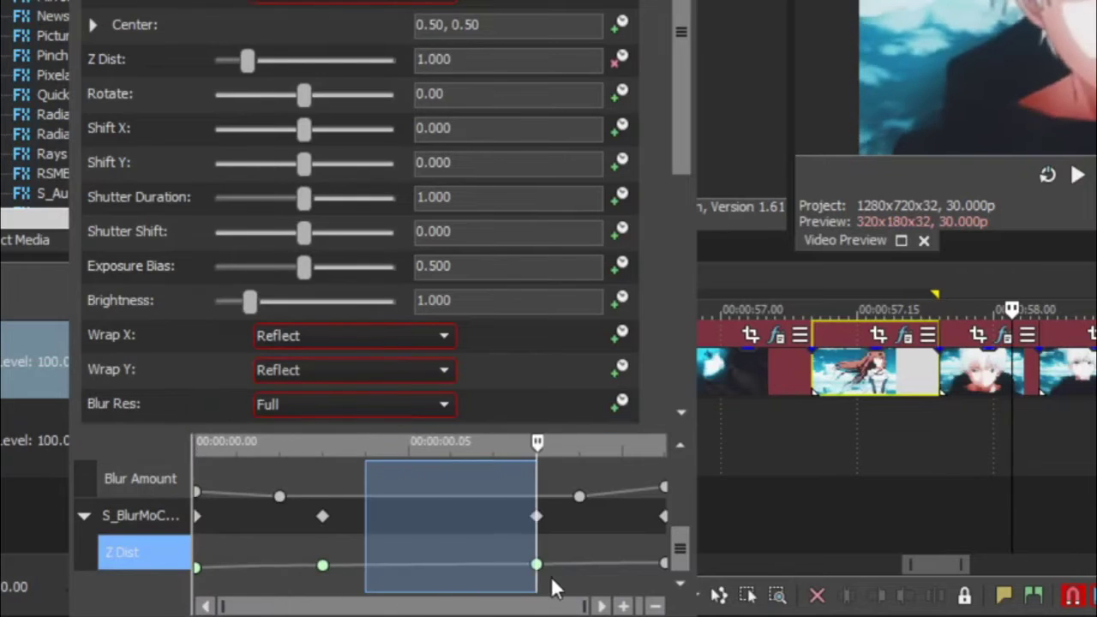
left_click(580, 506)
left_click(142, 481)
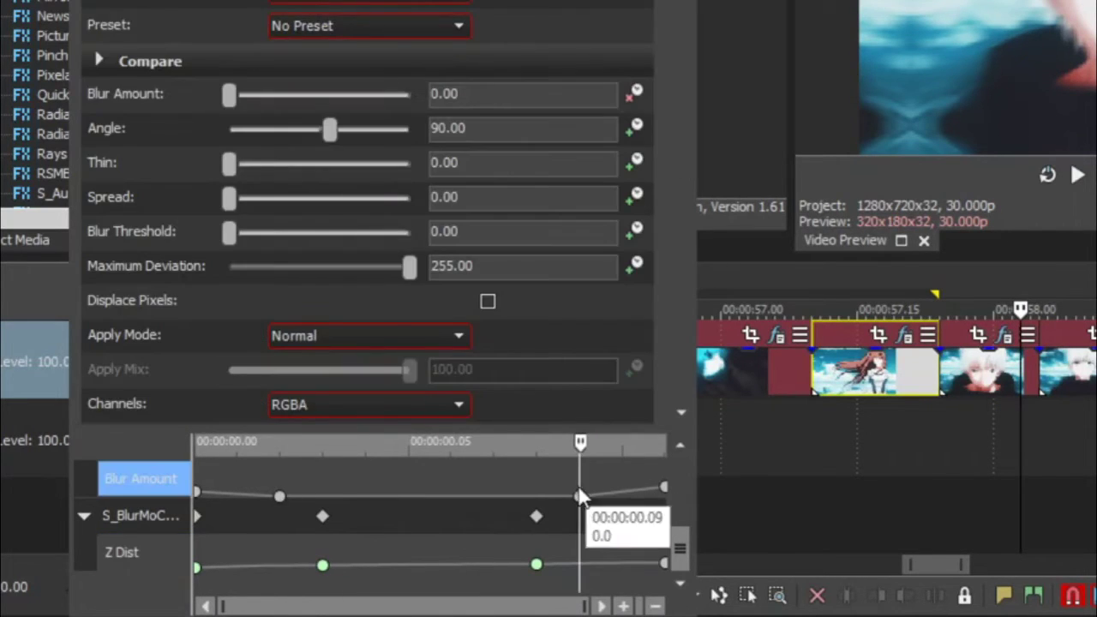
left_click(579, 496)
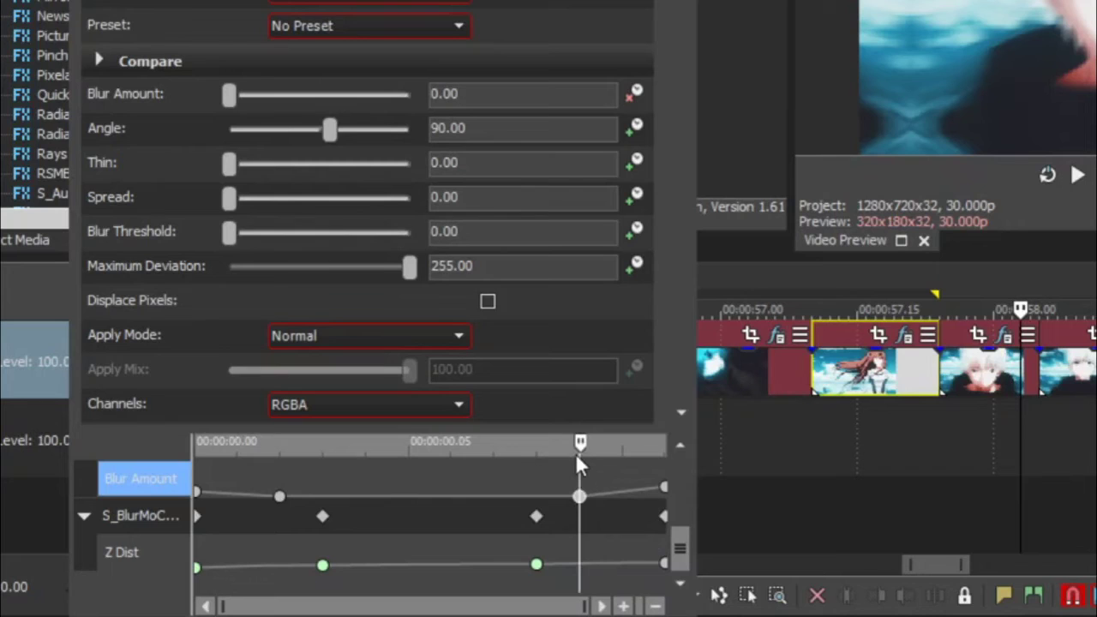
left_click_drag(579, 444, 618, 445)
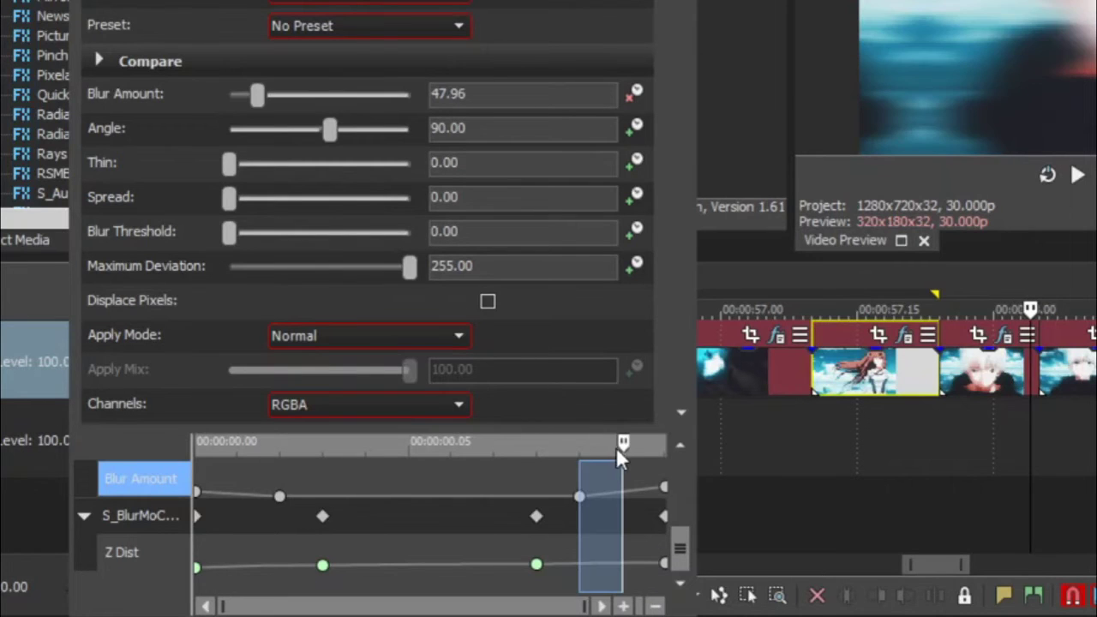
left_click_drag(579, 496, 536, 497)
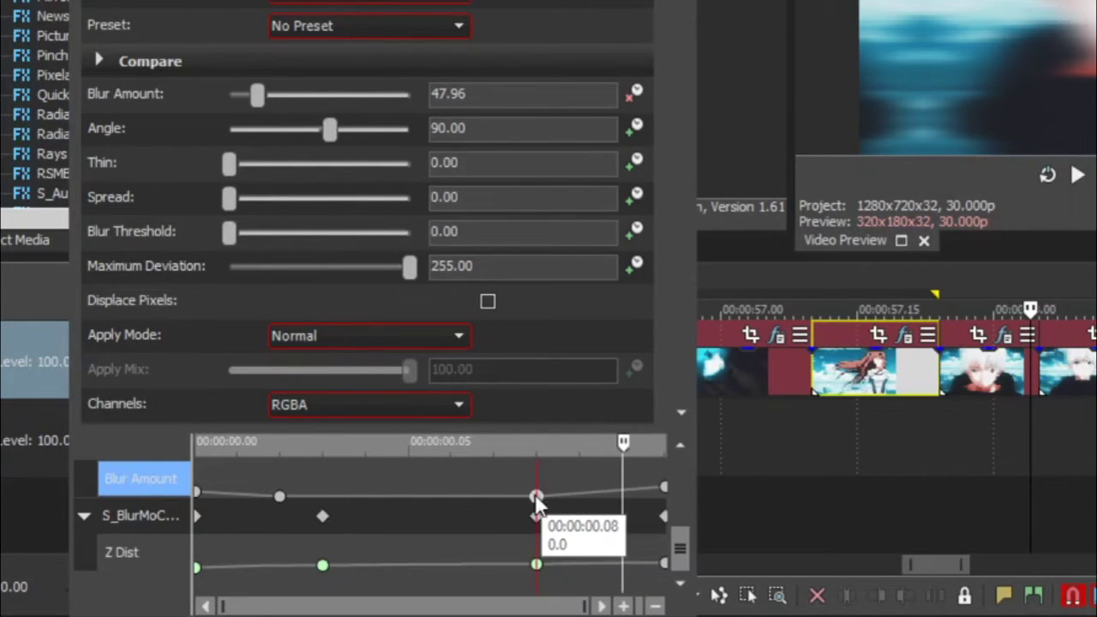
Step: Change the fourth clip's Z Dist keyframe at frame 8 to Slow Fade, check the clip's ending and close the effects window
mouse_move(623, 444)
left_mouse_down()
mouse_move(541, 445)
mouse_move(648, 468)
mouse_move(656, 480)
left_mouse_up()
left_click_drag(665, 442, 580, 447)
left_click(536, 564)
right_click(536, 564)
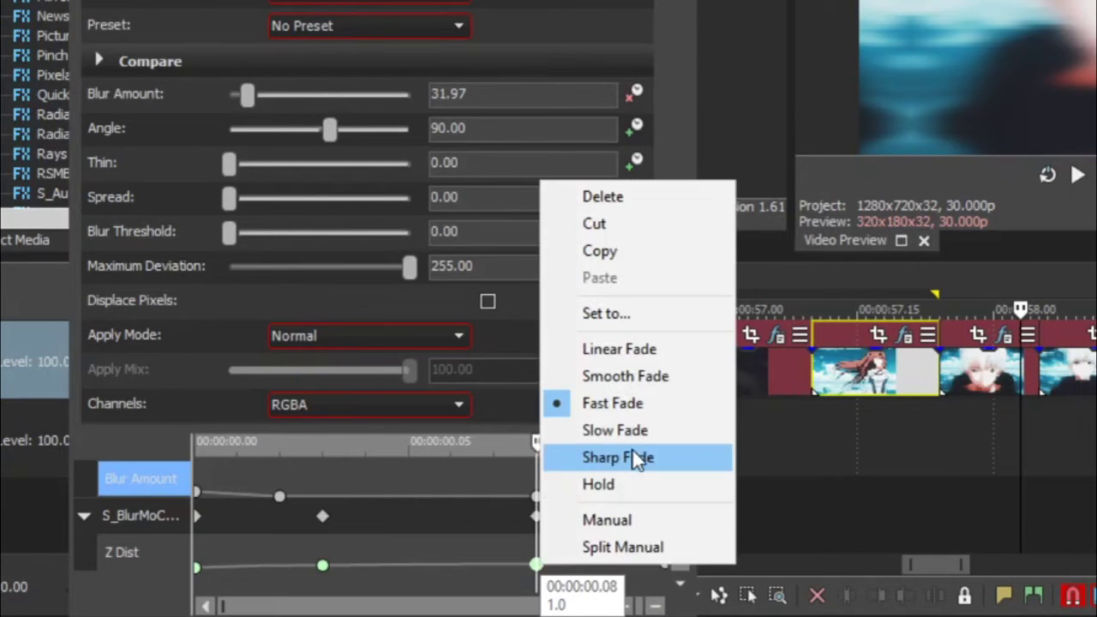
left_click(632, 452)
left_click_drag(540, 441, 637, 469)
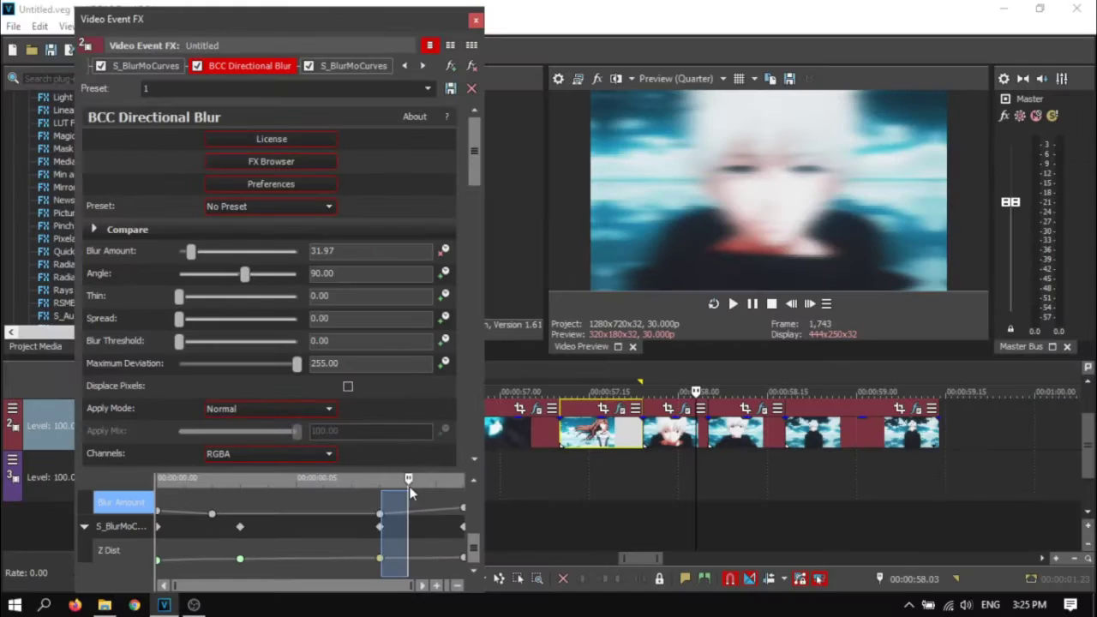
left_click_drag(445, 499, 420, 504)
left_click(476, 19)
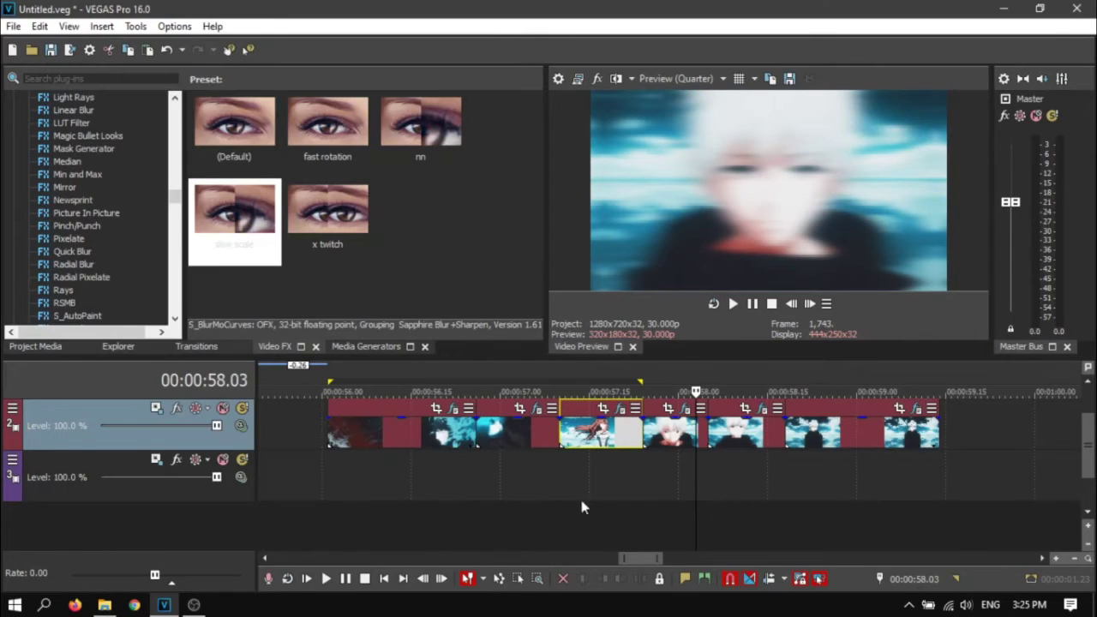
Step: Copy the first clip and paste its event attributes onto the fifth clip at 00:00:58.05
left_click_drag(601, 469, 715, 443)
left_click(715, 443)
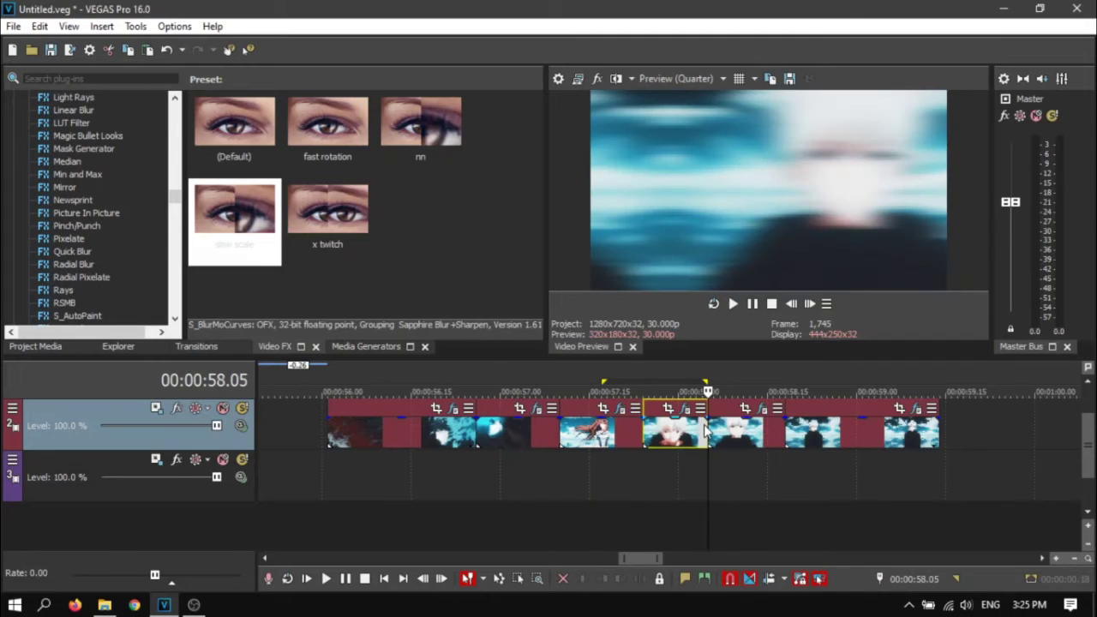
right_click(347, 441)
left_click(413, 196)
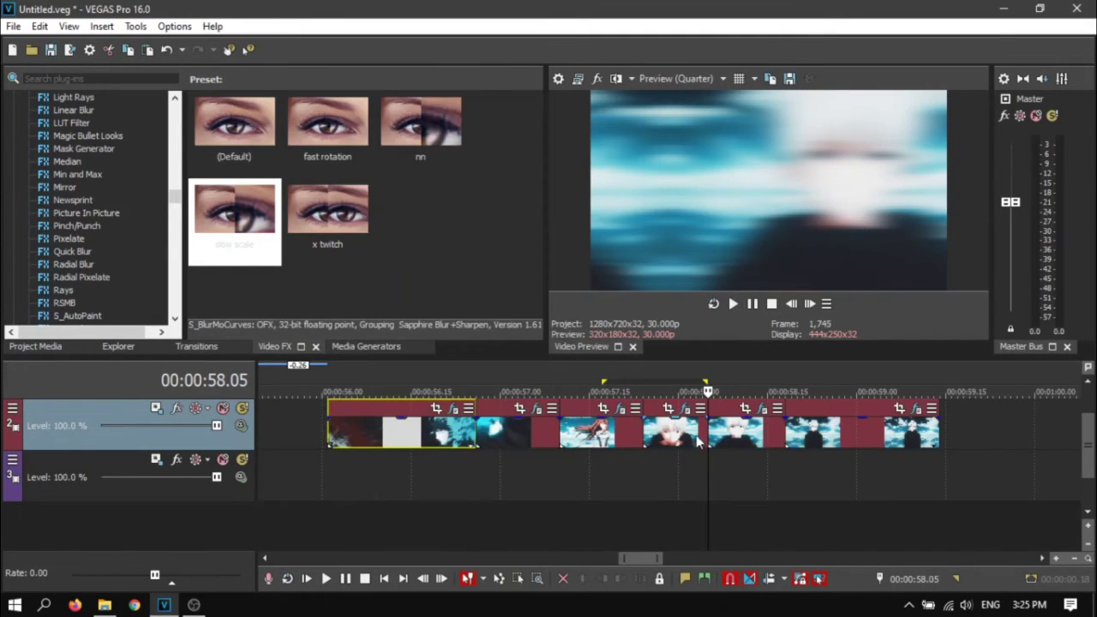
right_click(727, 438)
left_click(764, 207)
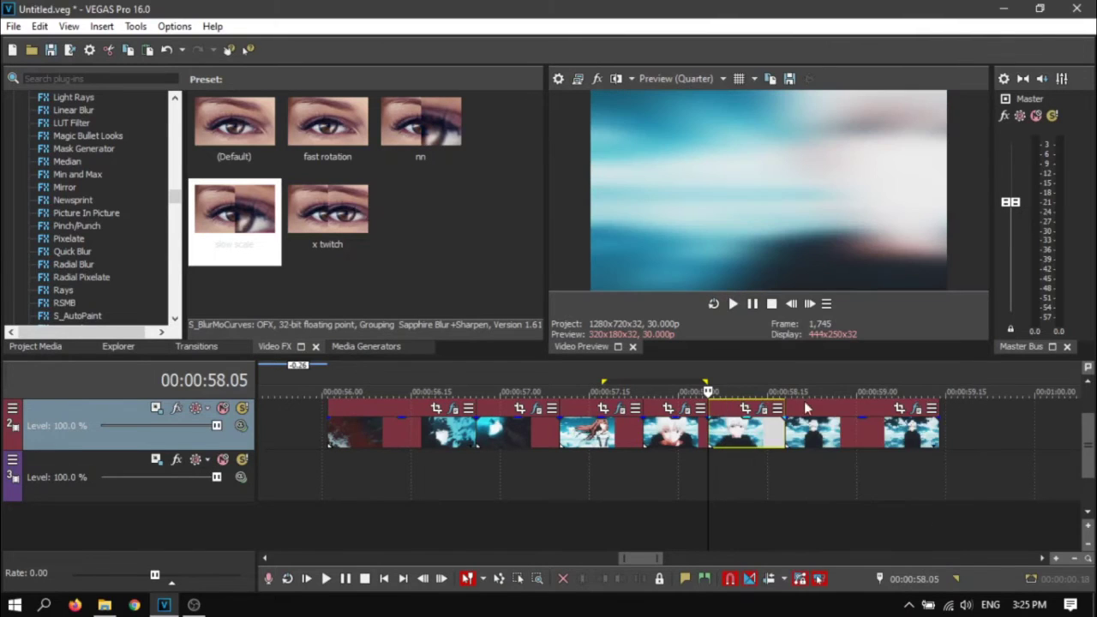
Step: Open the fifth clip's effects, then place the clip on the track below and extend its length
left_click(762, 410)
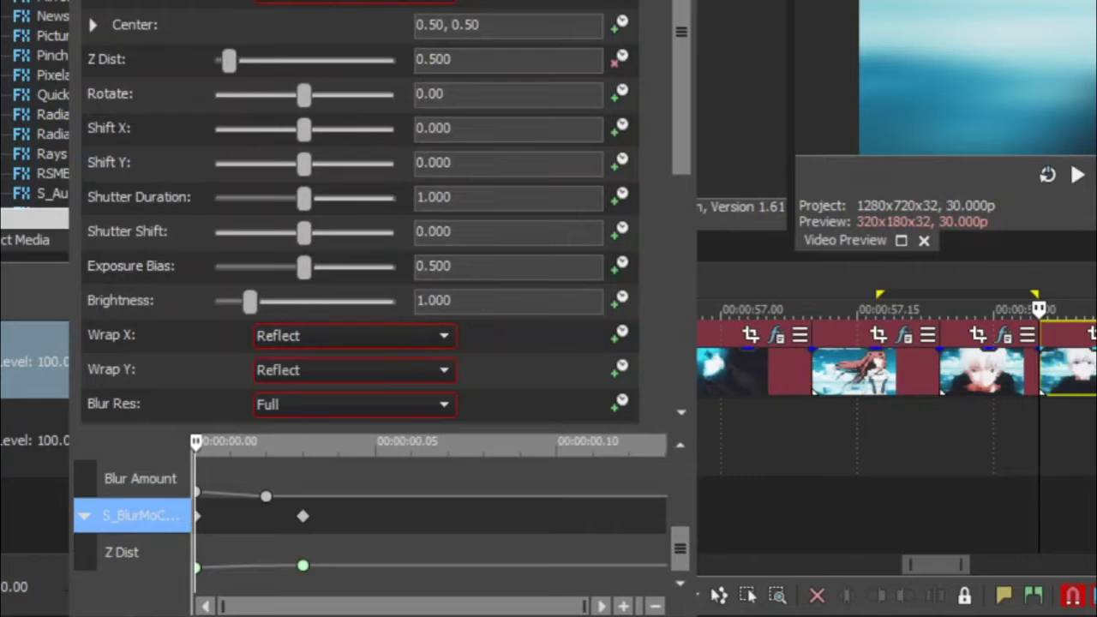
left_click_drag(1071, 370, 1071, 447)
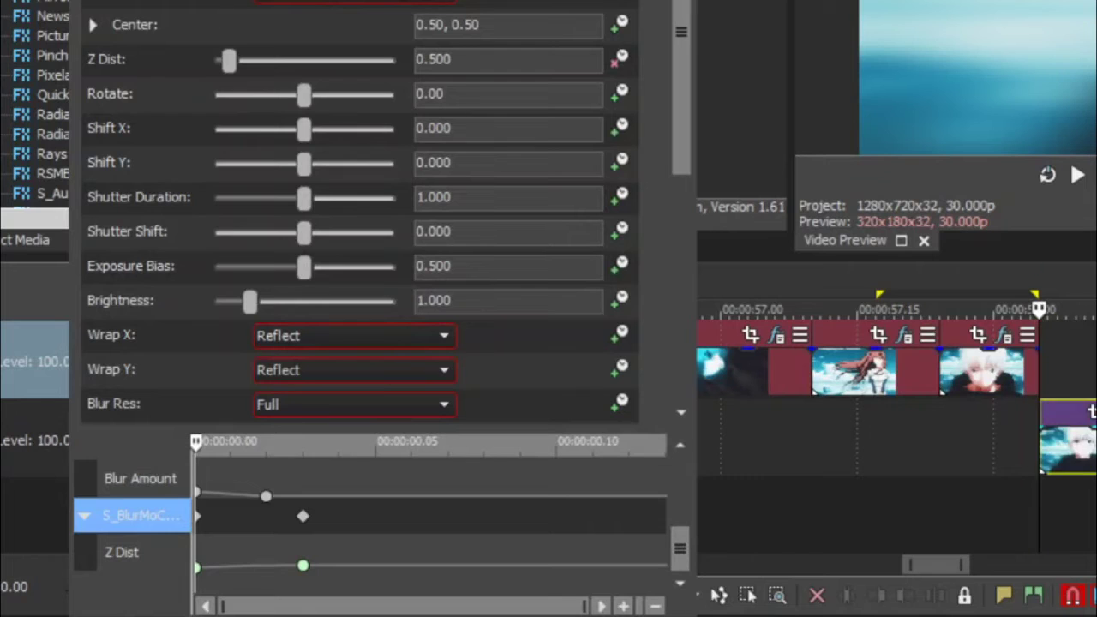
left_click_drag(423, 585, 452, 566)
Step: Move the fifth clip's third Z Dist keyframe to frame 7
left_click(413, 562)
left_click(475, 566)
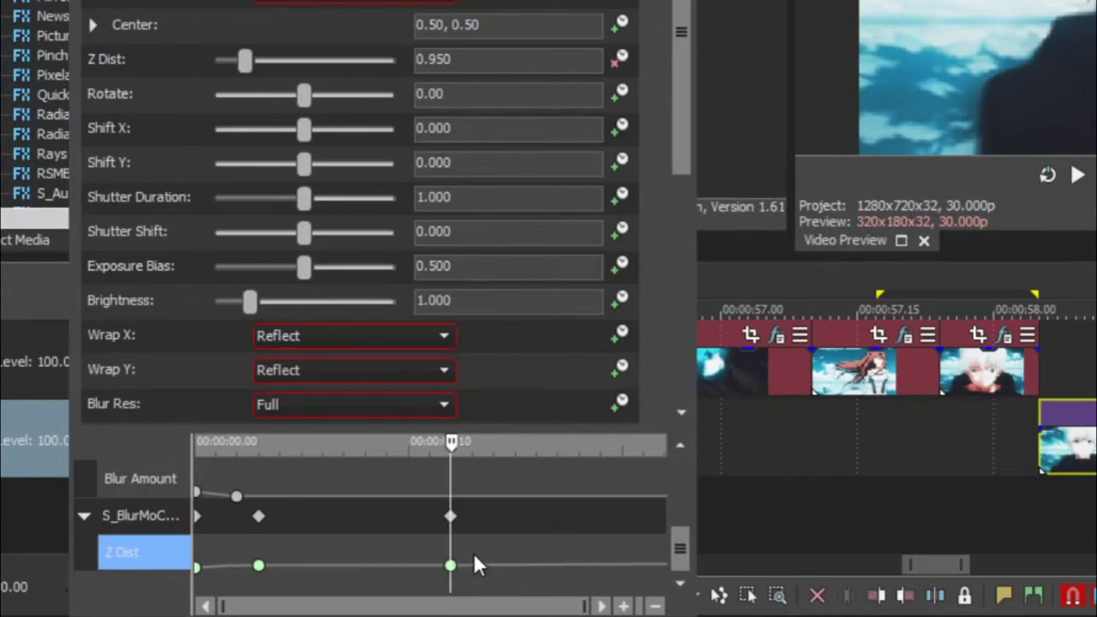
left_click(430, 562)
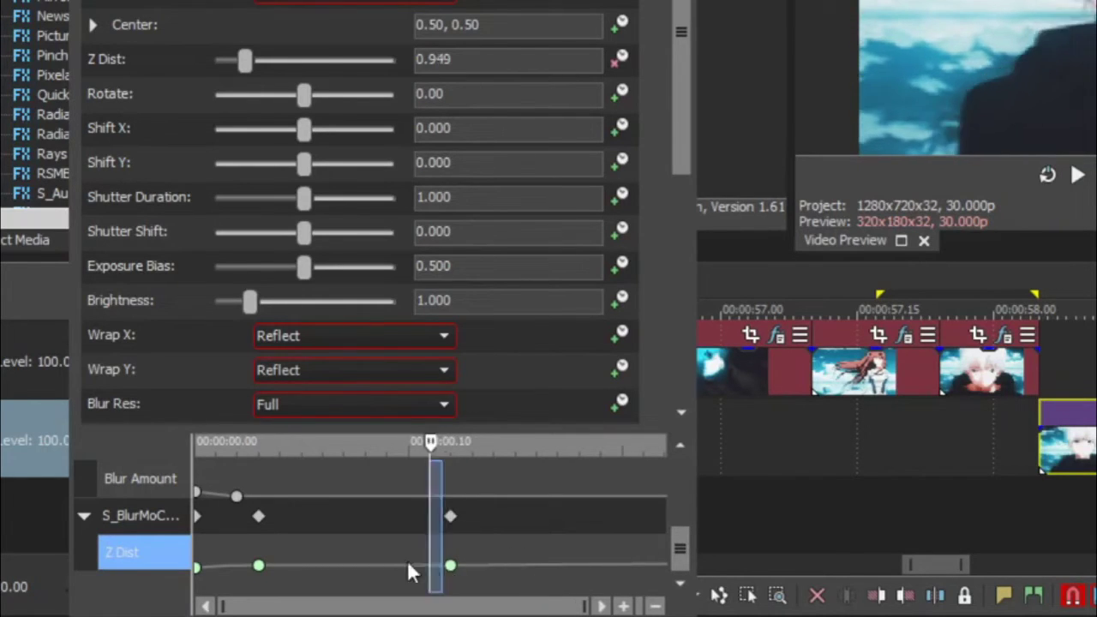
left_click_drag(449, 566, 343, 566)
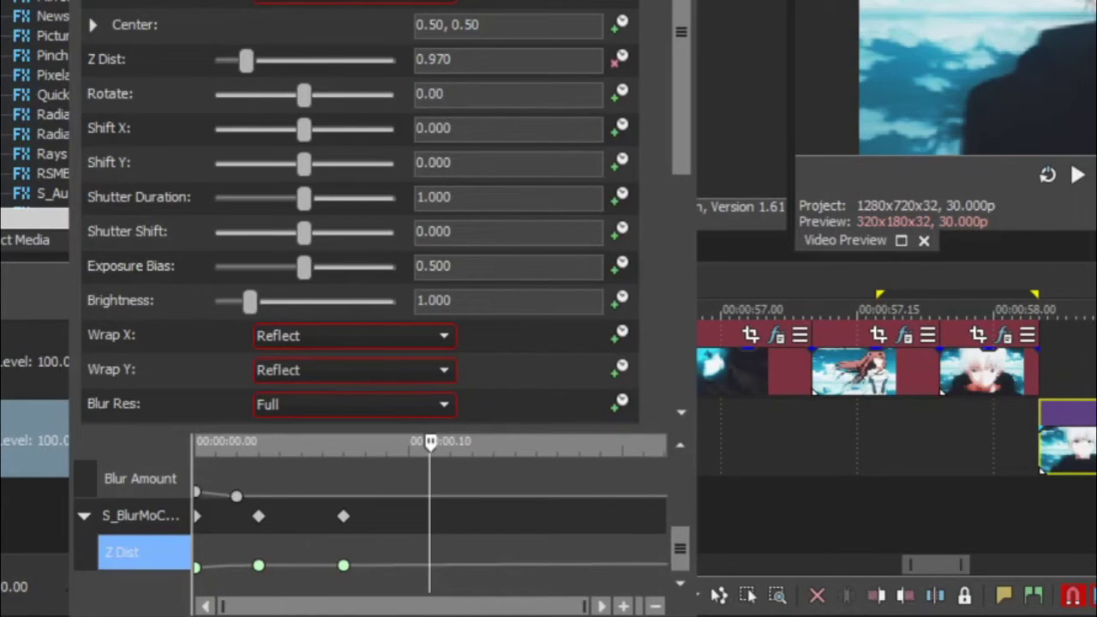
Step: Move the fifth clip's last Z Dist keyframe to frame 13 and shorten the clip back to its original length
scroll(579, 591, "down", 1)
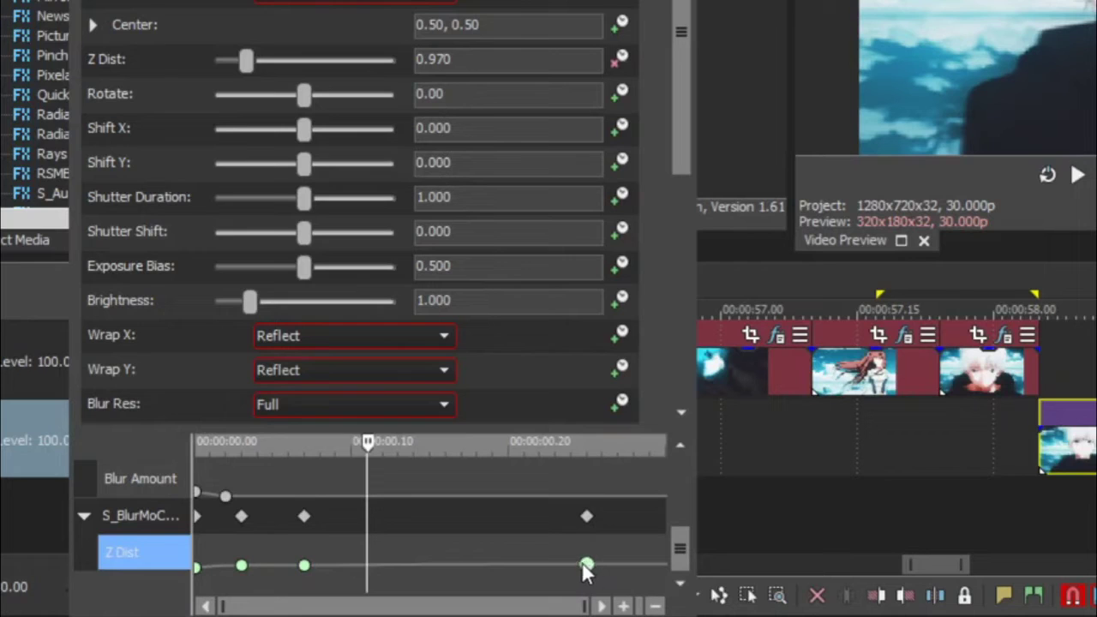
left_click_drag(586, 565, 396, 572)
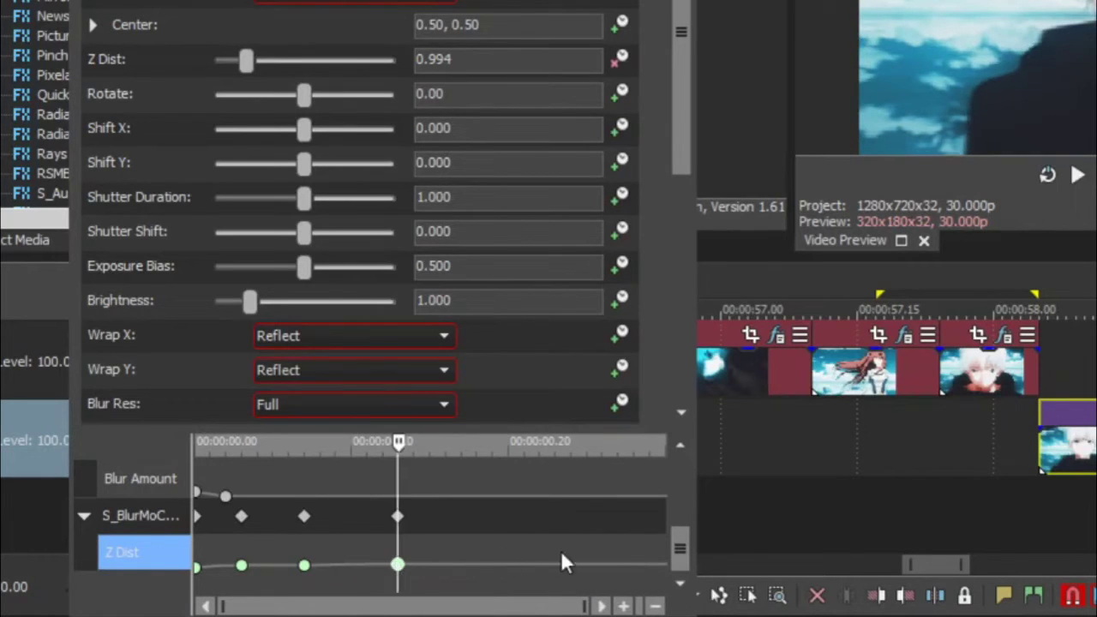
mouse_move(686, 533)
left_mouse_down()
mouse_move(685, 506)
mouse_move(685, 548)
left_mouse_up()
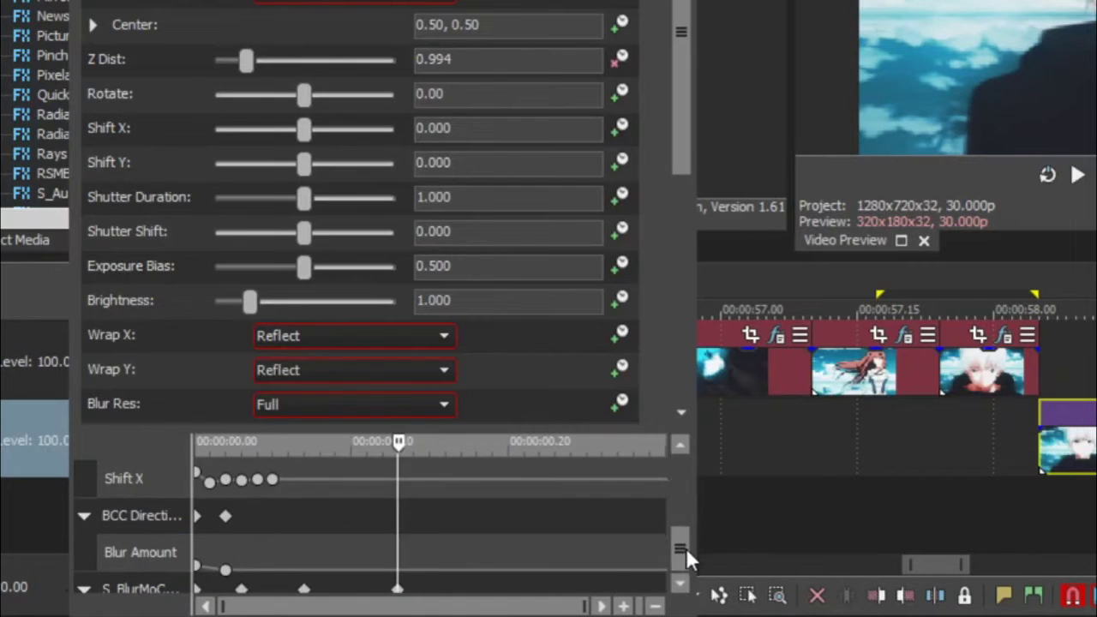
key("space")
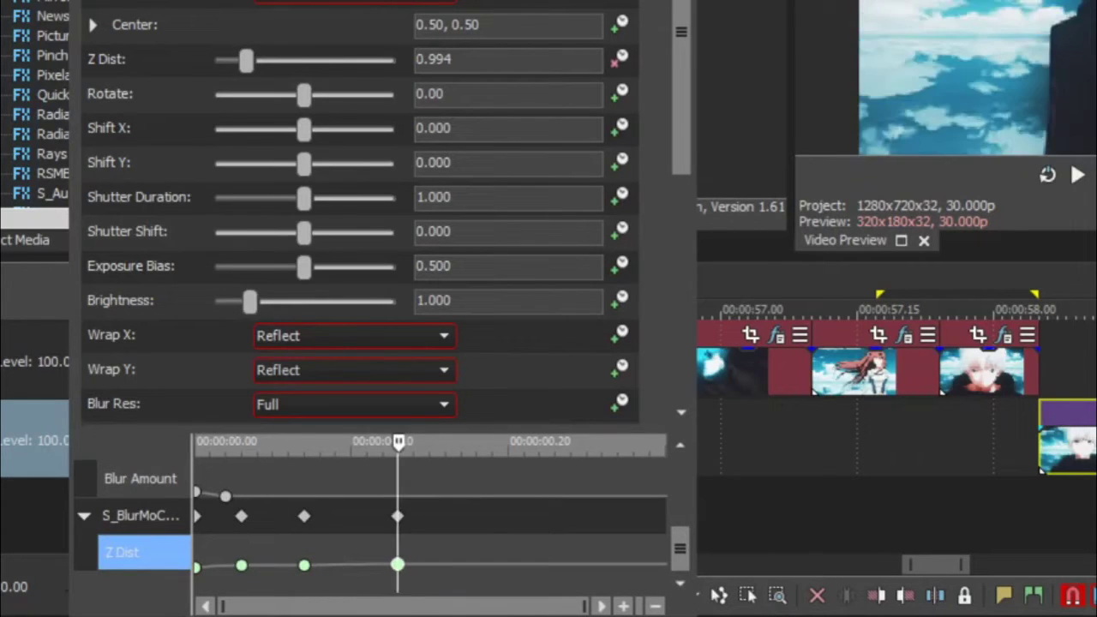
scroll(428, 514, "up", 2)
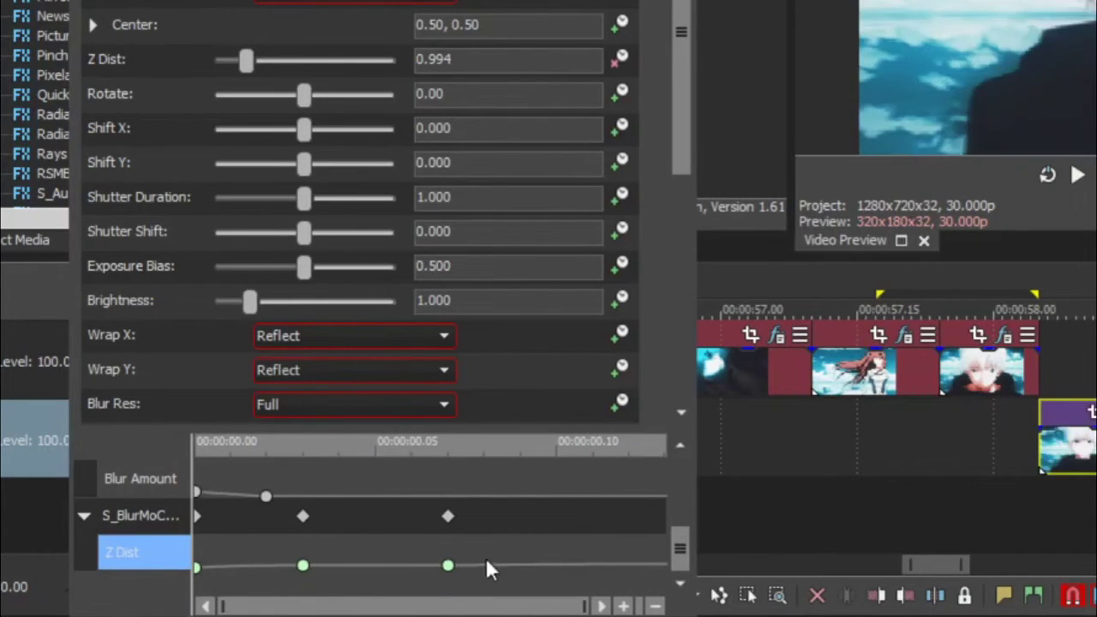
Step: Check the moved Z Dist keyframes, close the effects window and return the fifth clip to the upper track
left_click(447, 565)
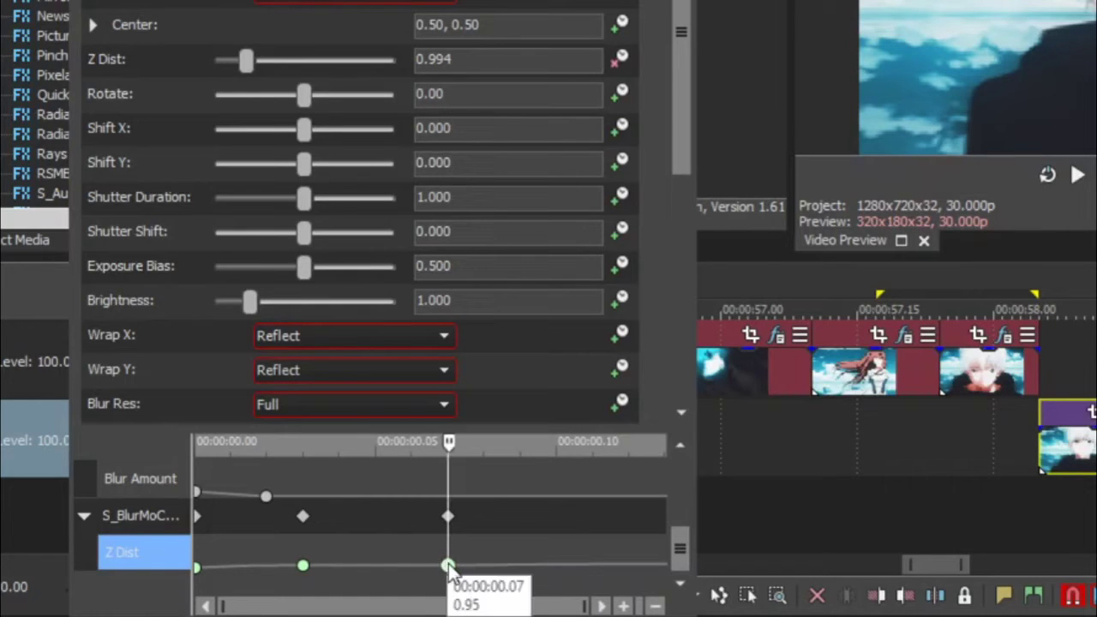
left_click_drag(609, 549, 667, 550)
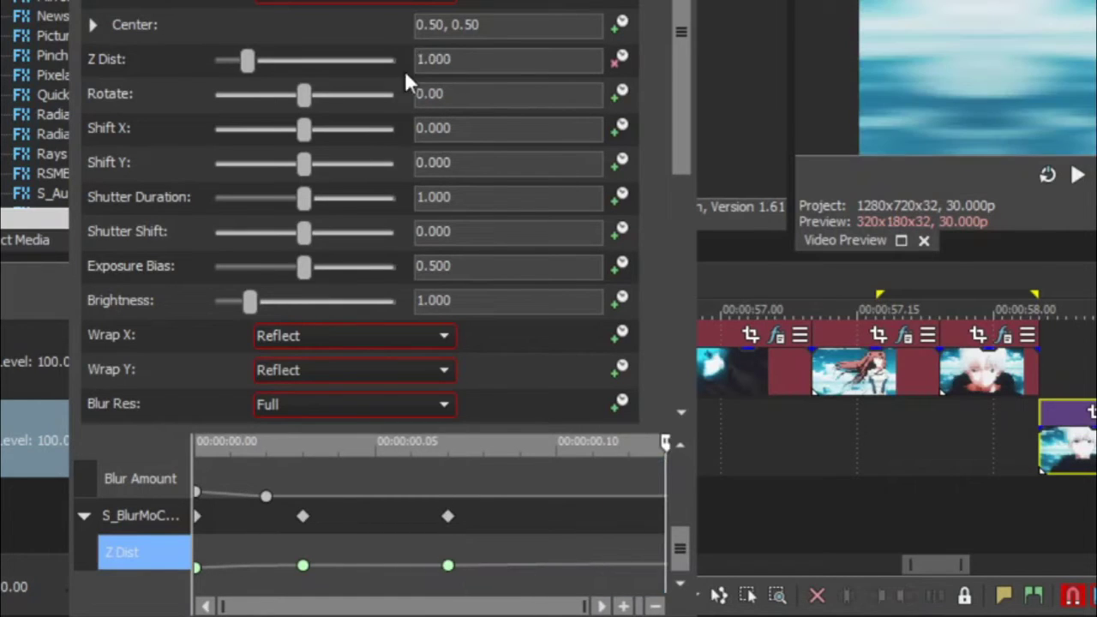
key("alt+F4")
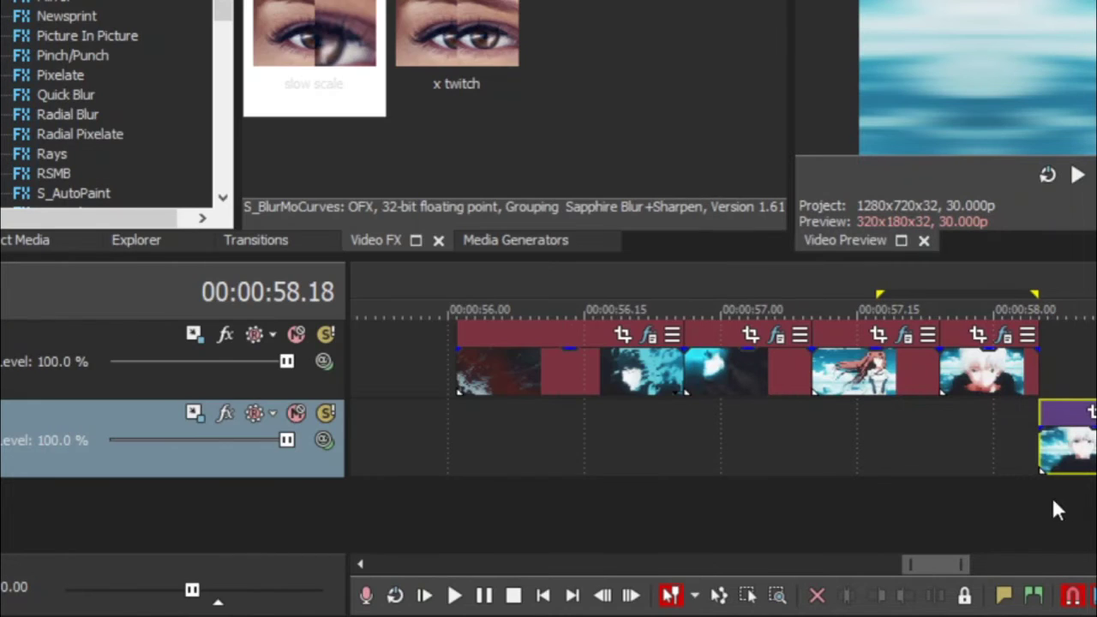
left_click_drag(1081, 403, 1087, 369)
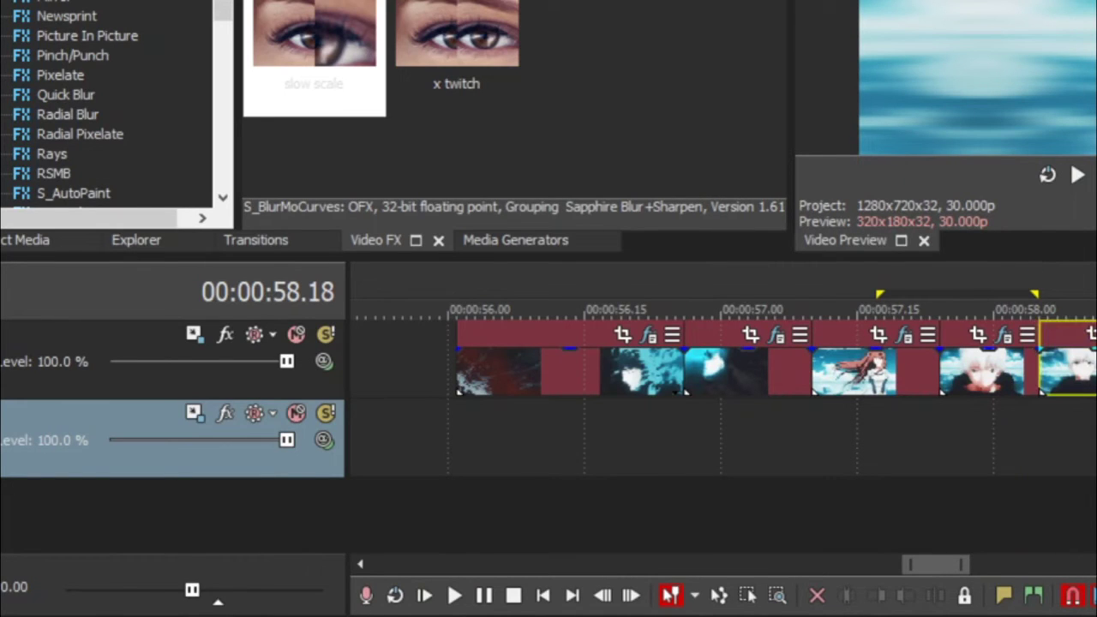
Step: Reopen the fifth clip's effects and set Z Dist to 1.000 at the very end of the clip
left_click(1003, 334)
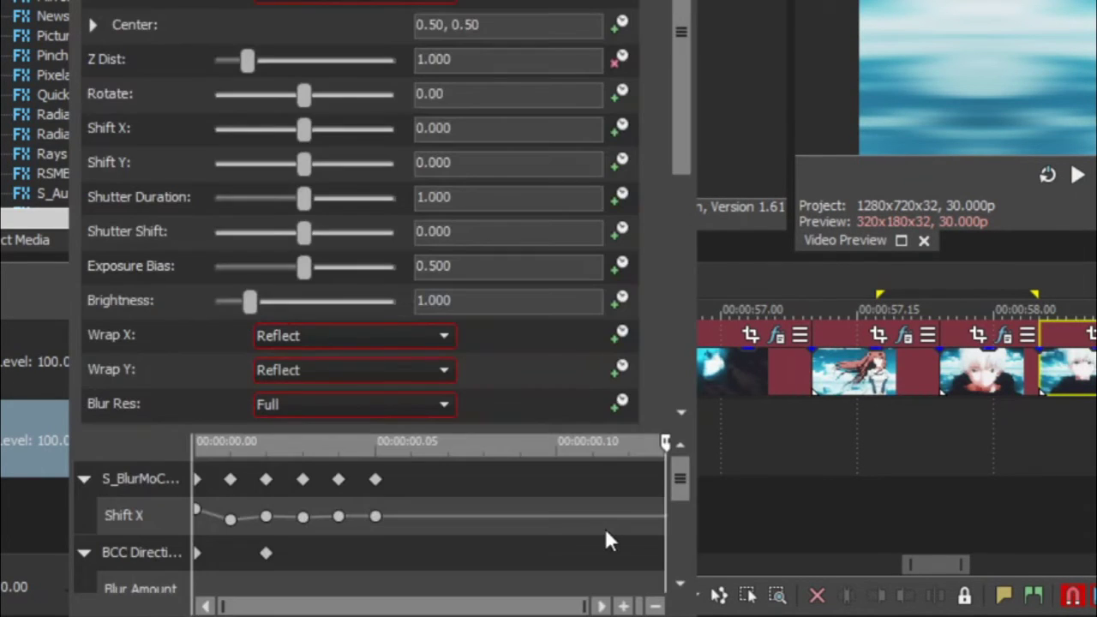
left_click_drag(683, 478, 683, 553)
left_click_drag(614, 565, 666, 591)
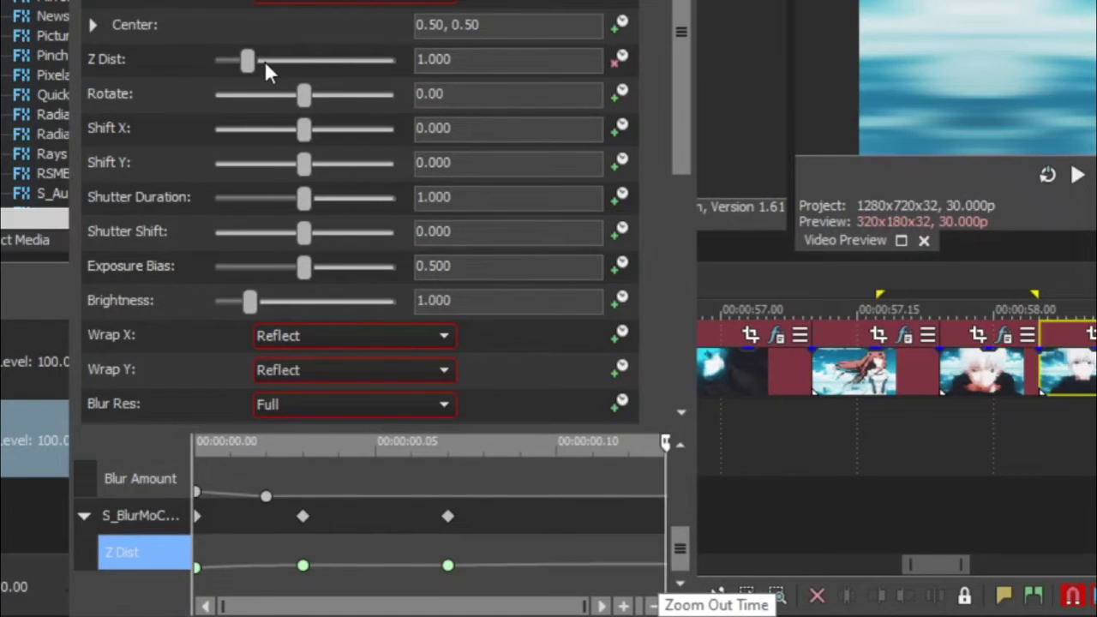
left_click_drag(248, 60, 242, 60)
left_click_drag(472, 58, 112, 19)
type("1")
key("Return")
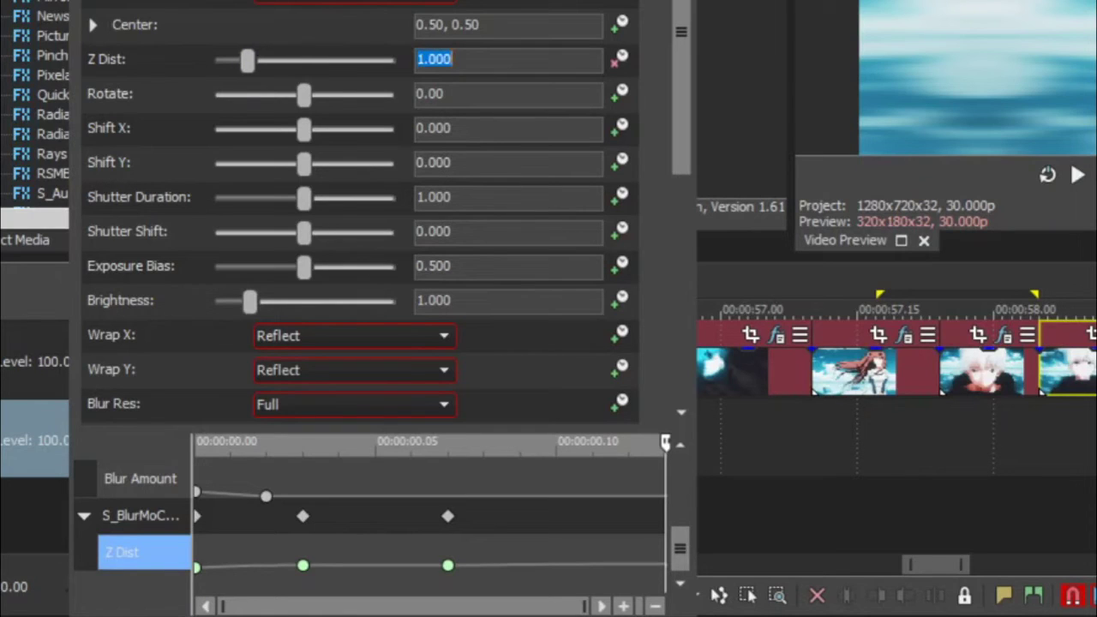
Step: Check the fifth clip's Z Dist value at frame 12 and close the effects window
mouse_move(684, 543)
left_mouse_down()
mouse_move(671, 521)
mouse_move(675, 562)
left_mouse_up()
left_click_drag(665, 443, 648, 446)
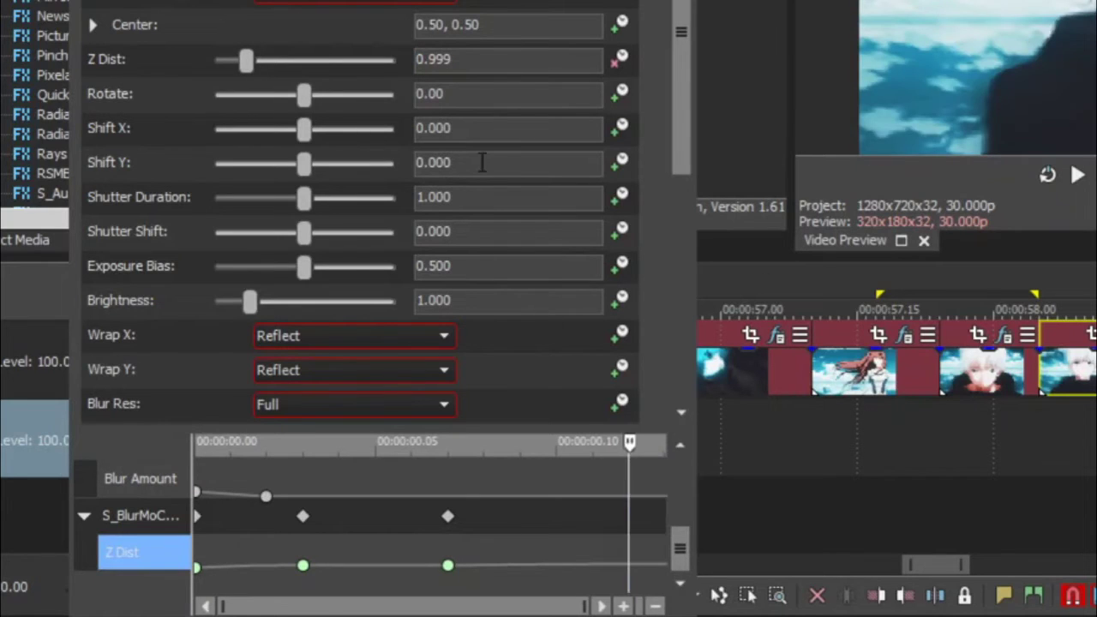
left_click(452, 60)
type("1")
key("Return")
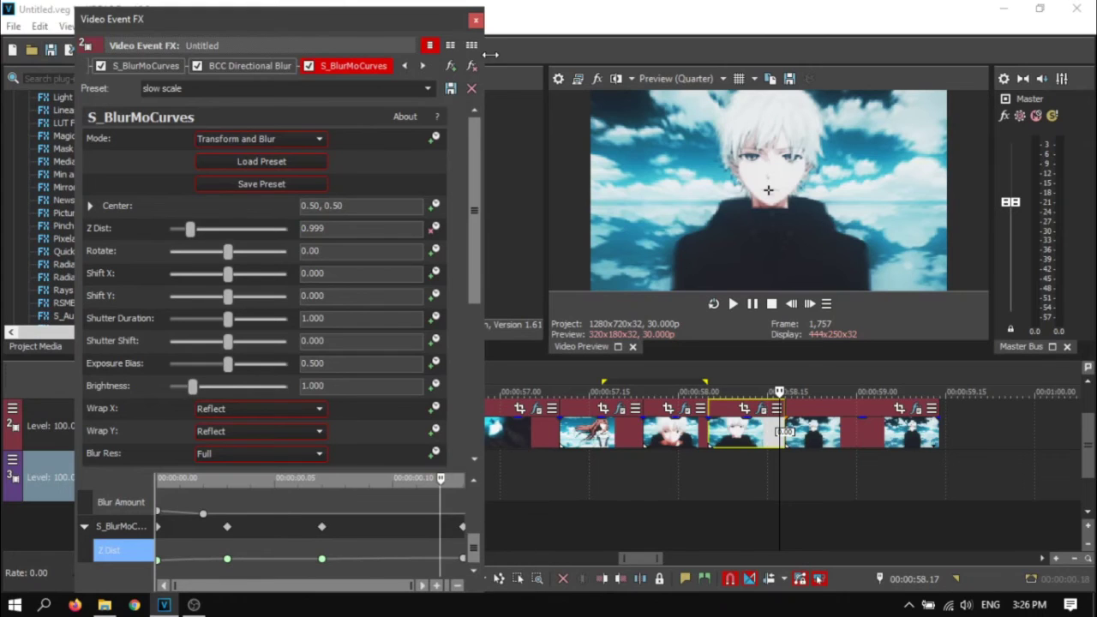
left_click(476, 19)
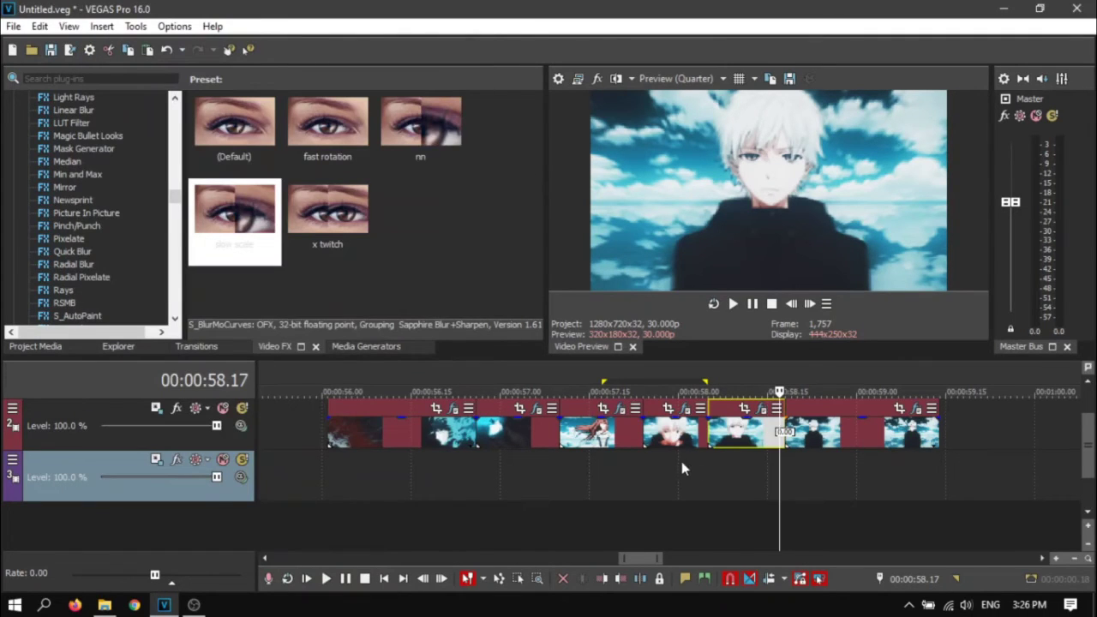
Step: Play back the transitions from the second clip through the sixth to review the fifth clip's motion
left_click_drag(681, 461, 792, 454)
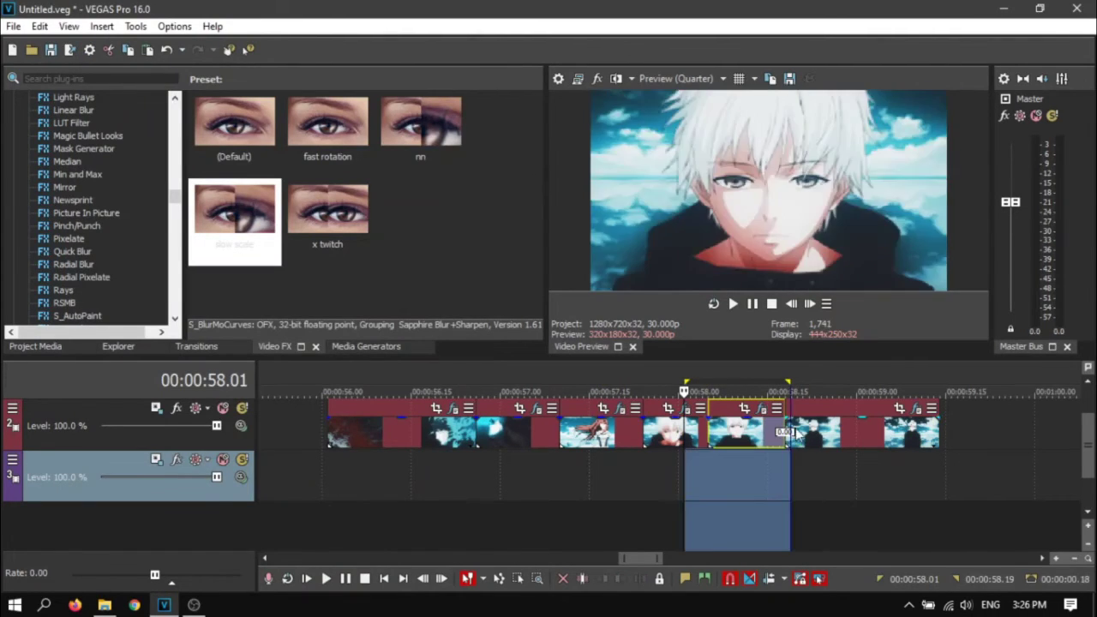
key("space")
left_click(656, 459)
key("space")
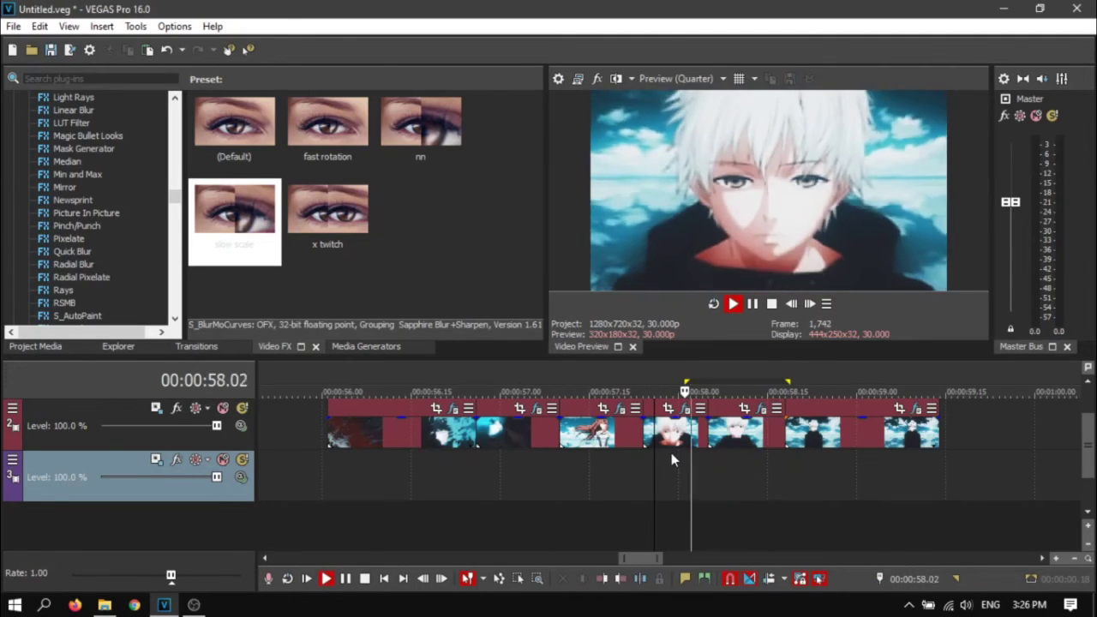
key("space")
key("space")
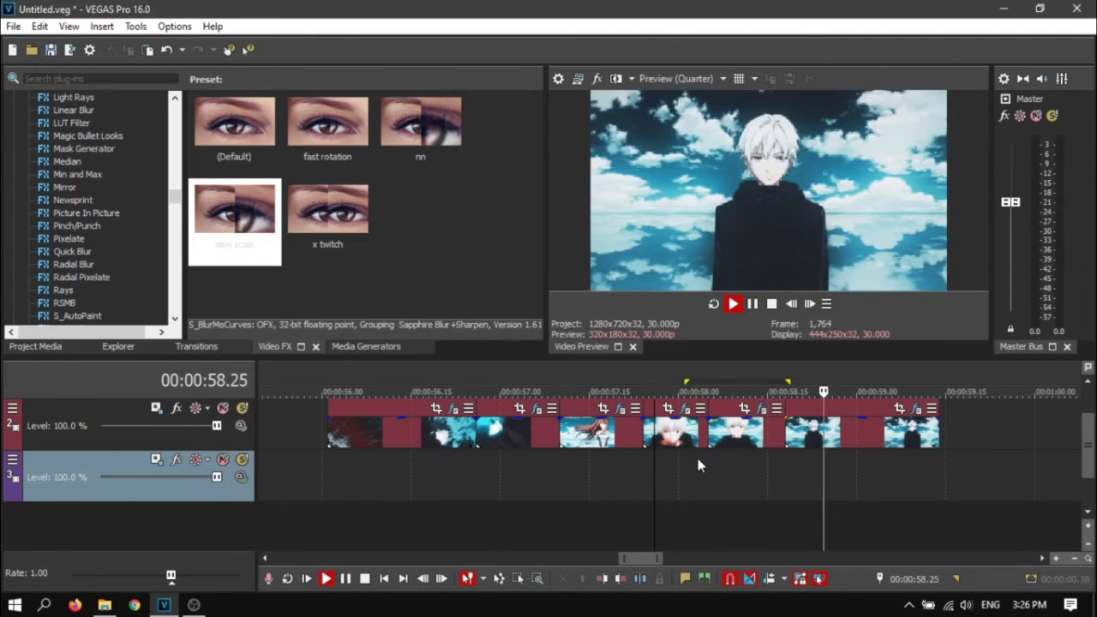
left_click(513, 473)
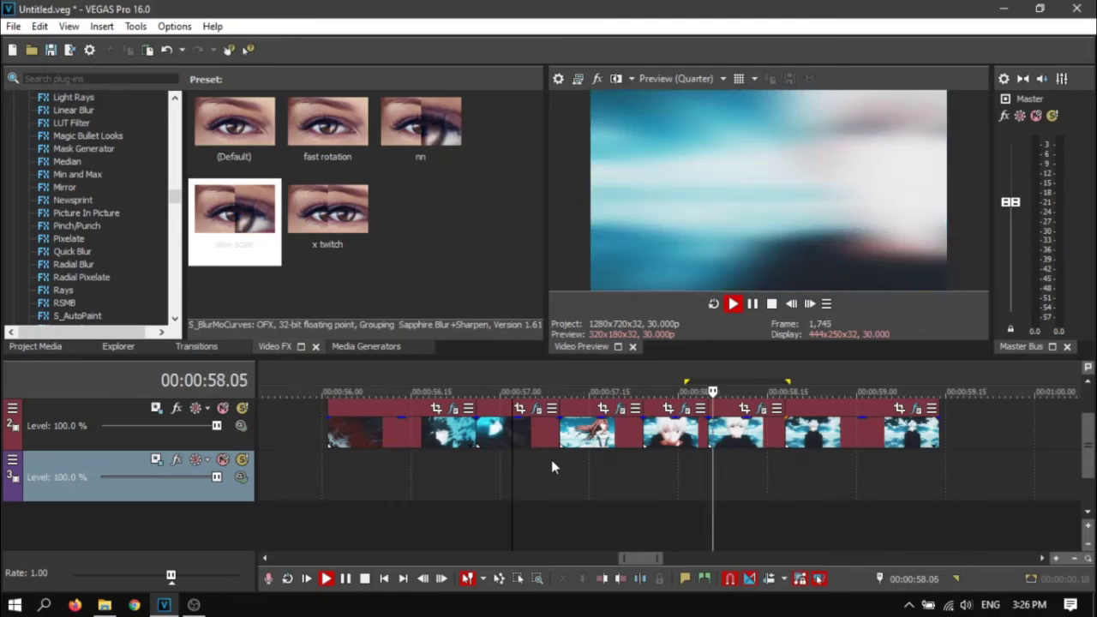
left_click(756, 466)
key("space")
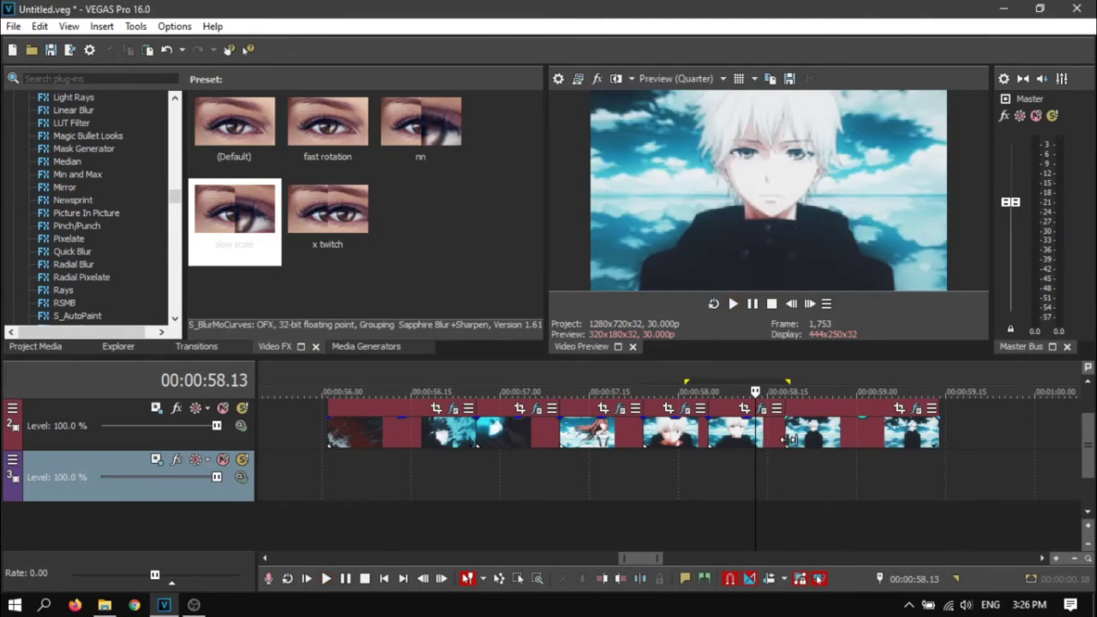
Step: Apply the S_BlurMoCurves slow scale preset to the sixth clip, set Z Dist to 1.000 and enable its keyframing
left_click(780, 439)
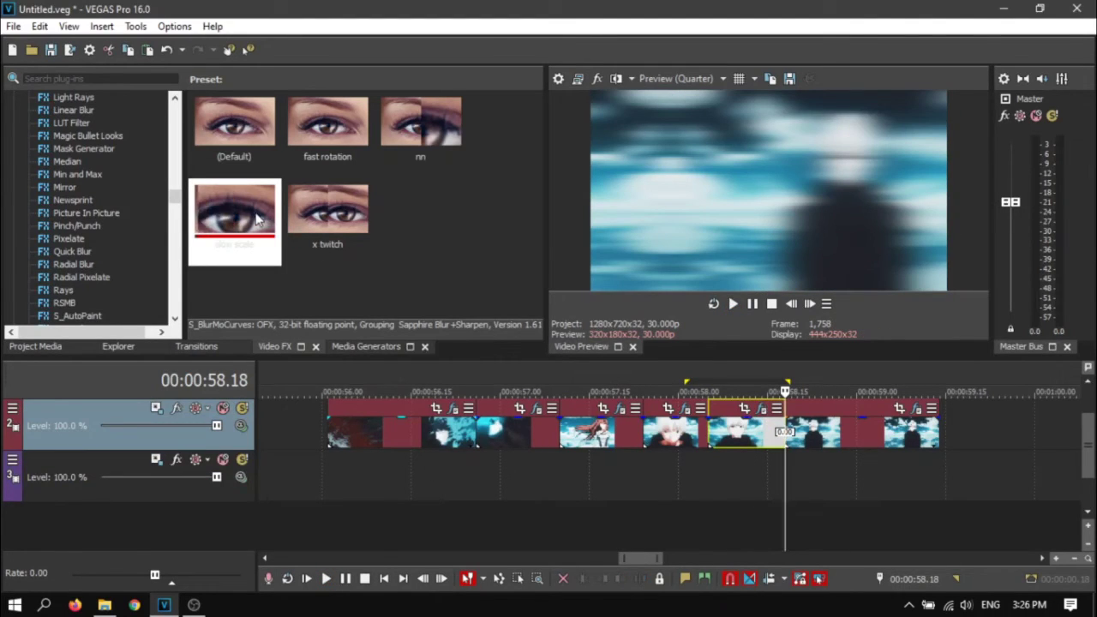
left_click_drag(234, 215, 835, 442)
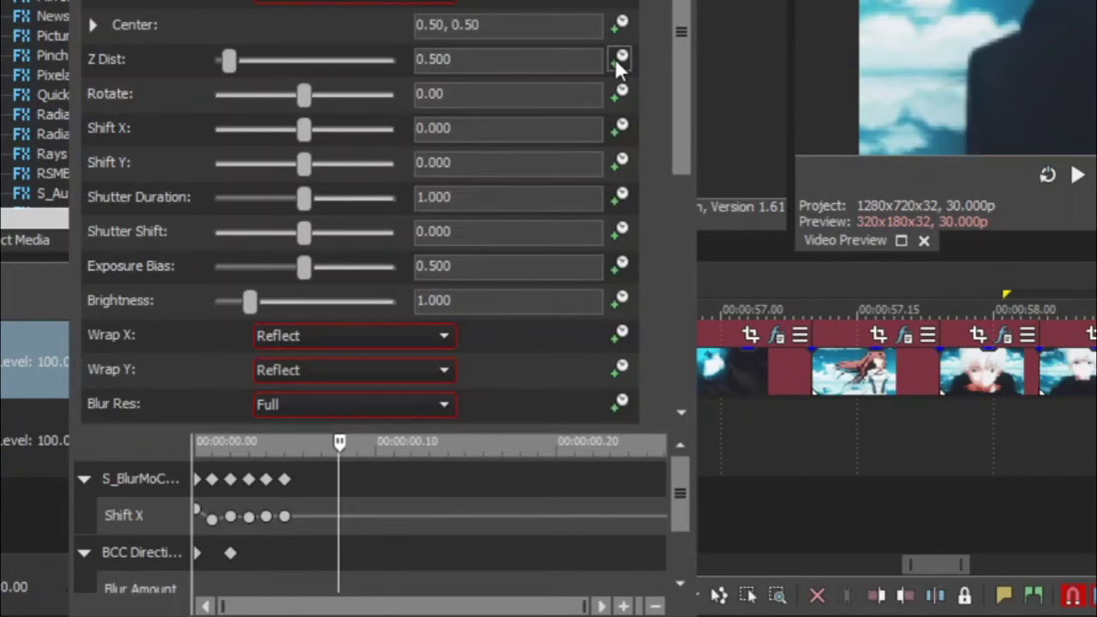
left_click(556, 64)
type(".")
type("1")
key("BackSpace")
key("BackSpace")
type("1")
key("Return")
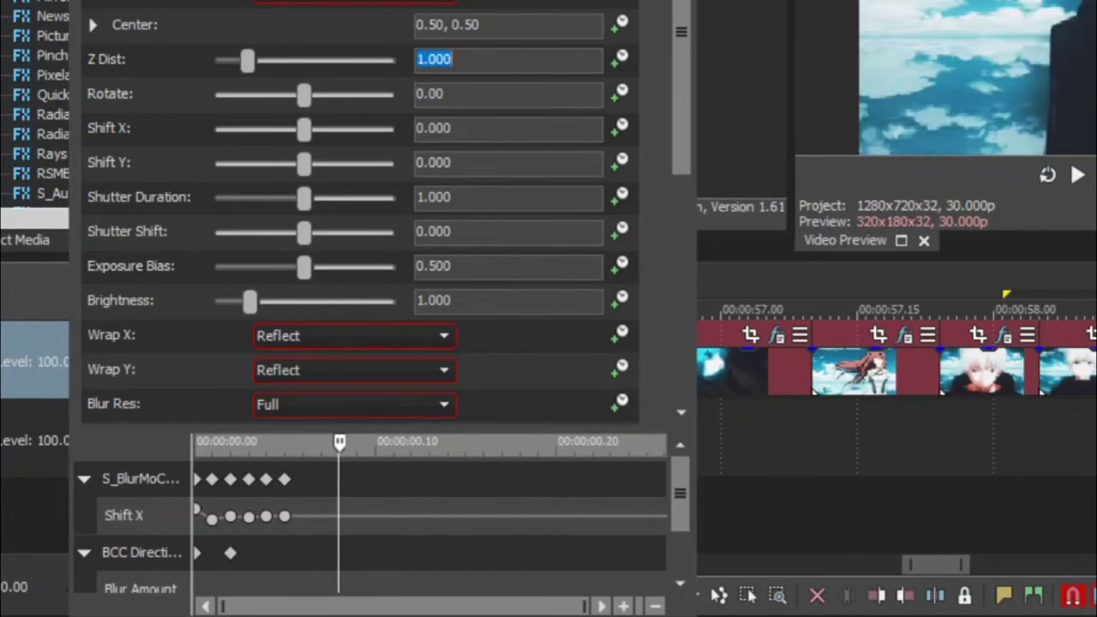
left_click(617, 59)
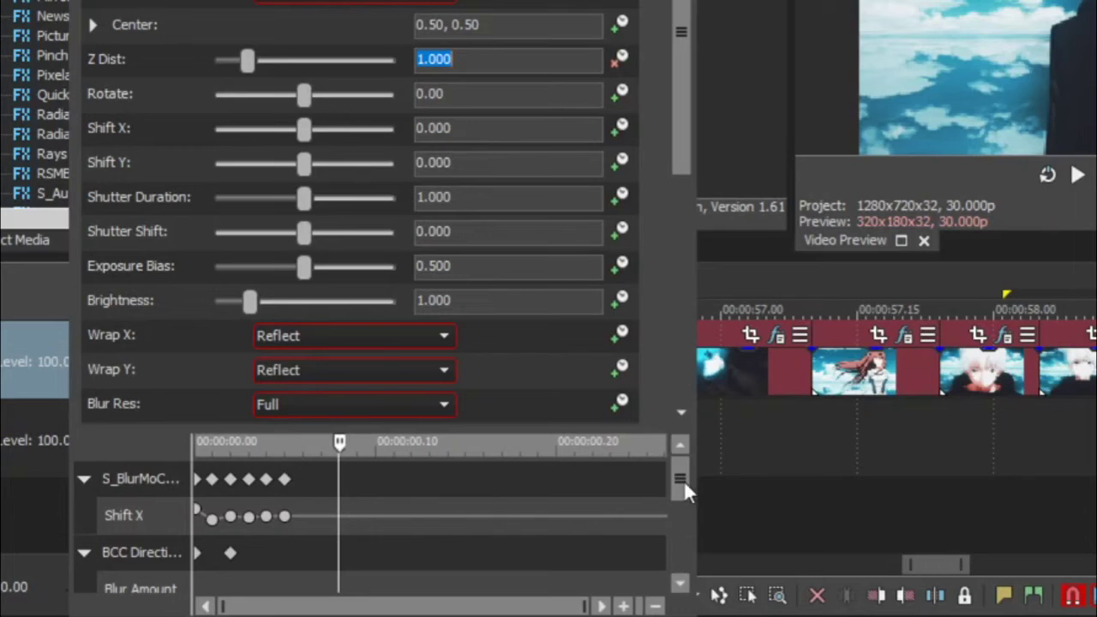
Step: Add a Z Dist keyframe of 0.950 at frame 3 of the sixth clip
left_click_drag(684, 480, 684, 549)
left_click_drag(340, 440, 252, 516)
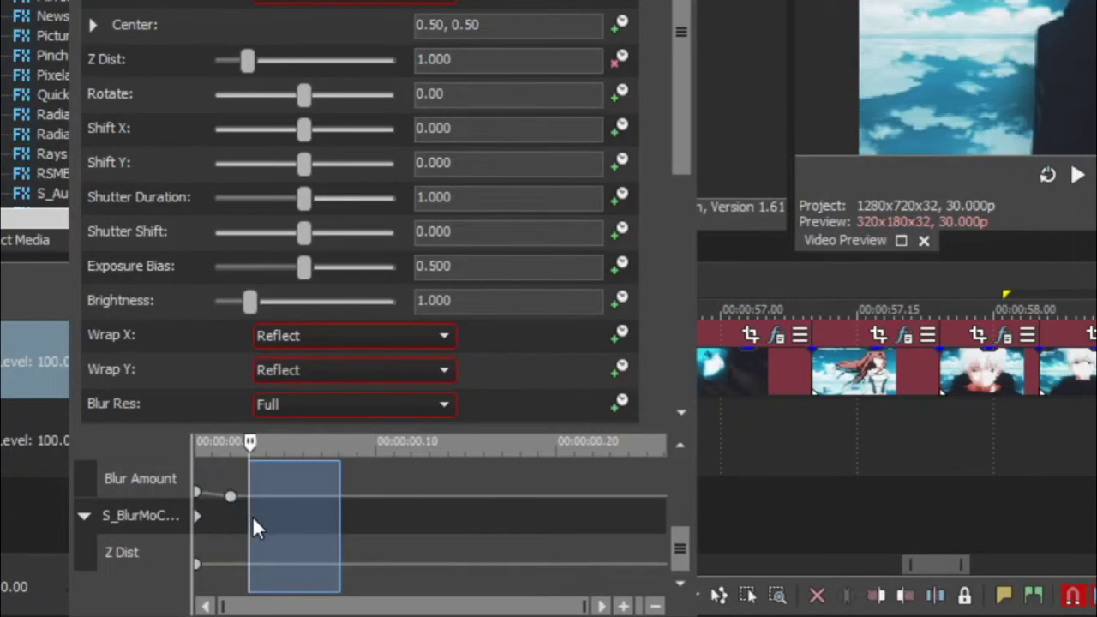
left_click_drag(499, 68, 392, 70)
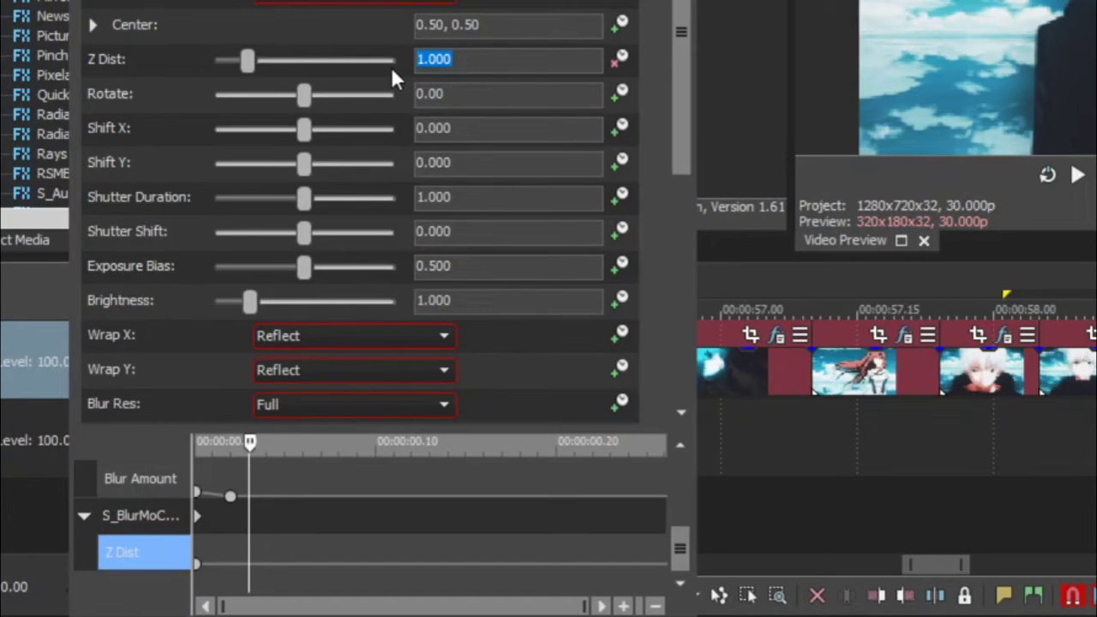
type("0.95")
key("Return")
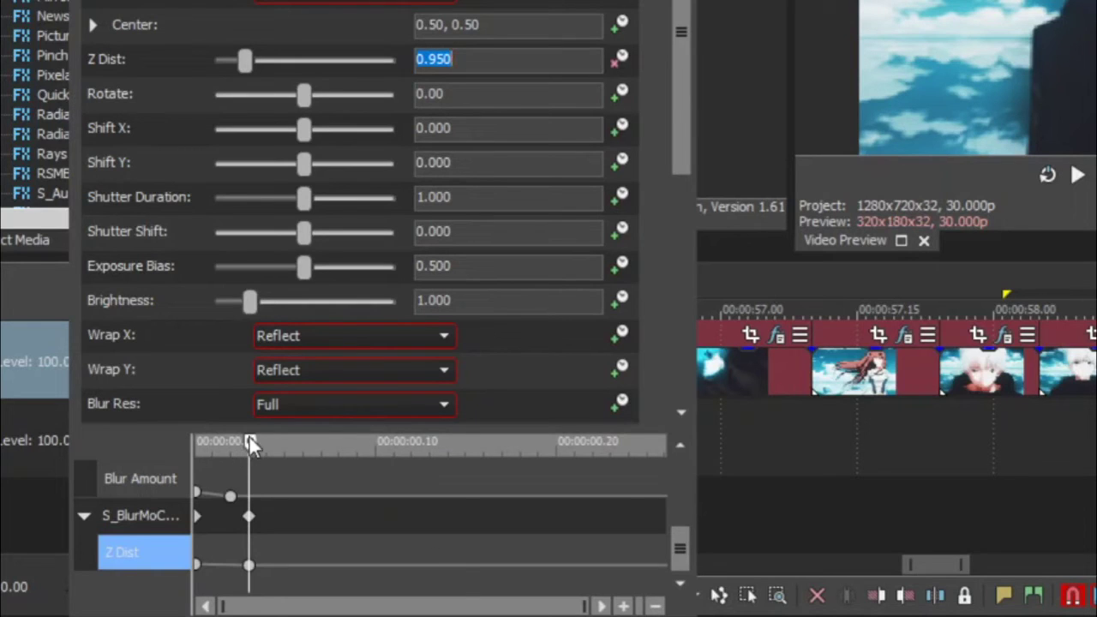
Step: Add a Z Dist keyframe of 0.900 near the sixth clip's end and position it at frame 22
left_click_drag(251, 443, 611, 515)
left_click(611, 516)
mouse_move(450, 59)
left_mouse_down()
mouse_move(426, 62)
mouse_move(434, 69)
left_mouse_up()
type("9")
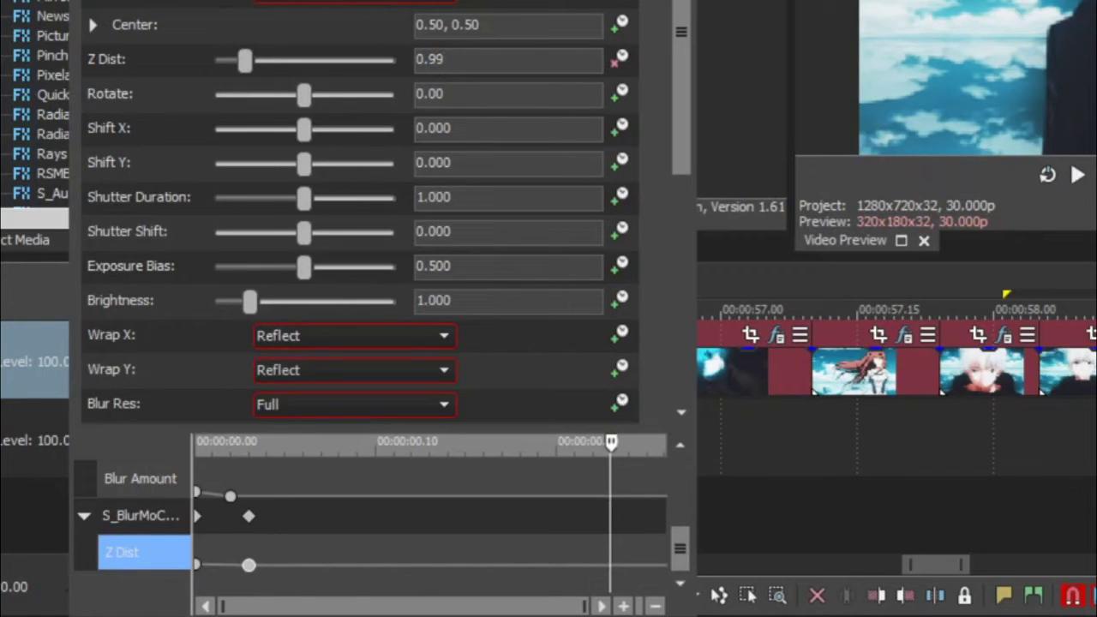
key("Return")
mouse_move(610, 565)
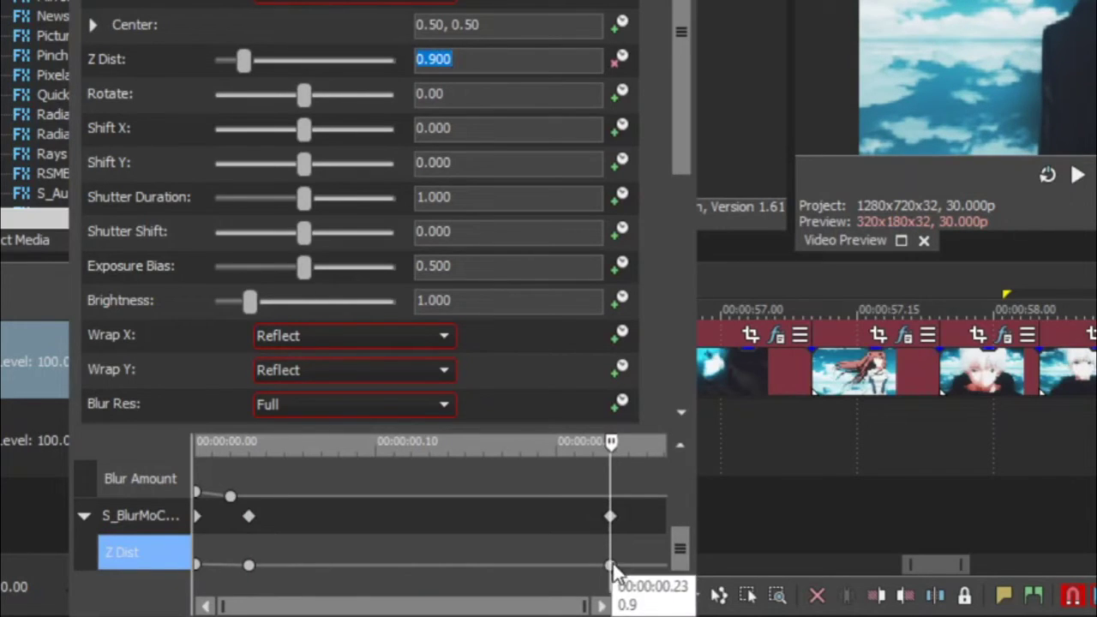
left_click_drag(610, 566, 593, 567)
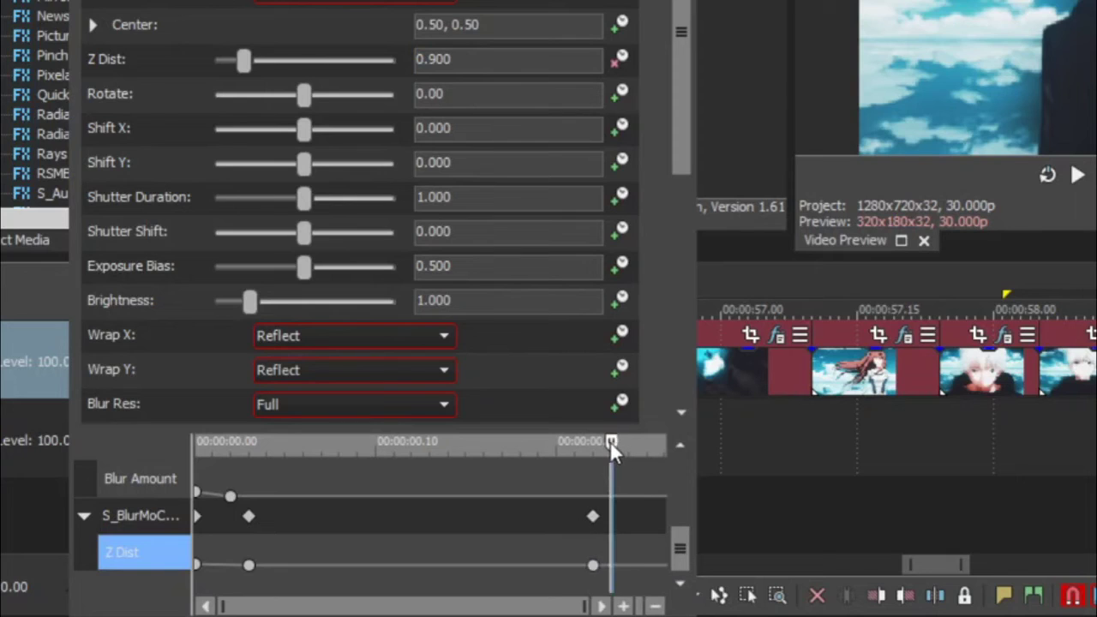
Step: Enter a new Z Dist value at frame 25, near the end of the sixth clip
left_click_drag(609, 440, 643, 467)
left_click_drag(451, 59, 429, 61)
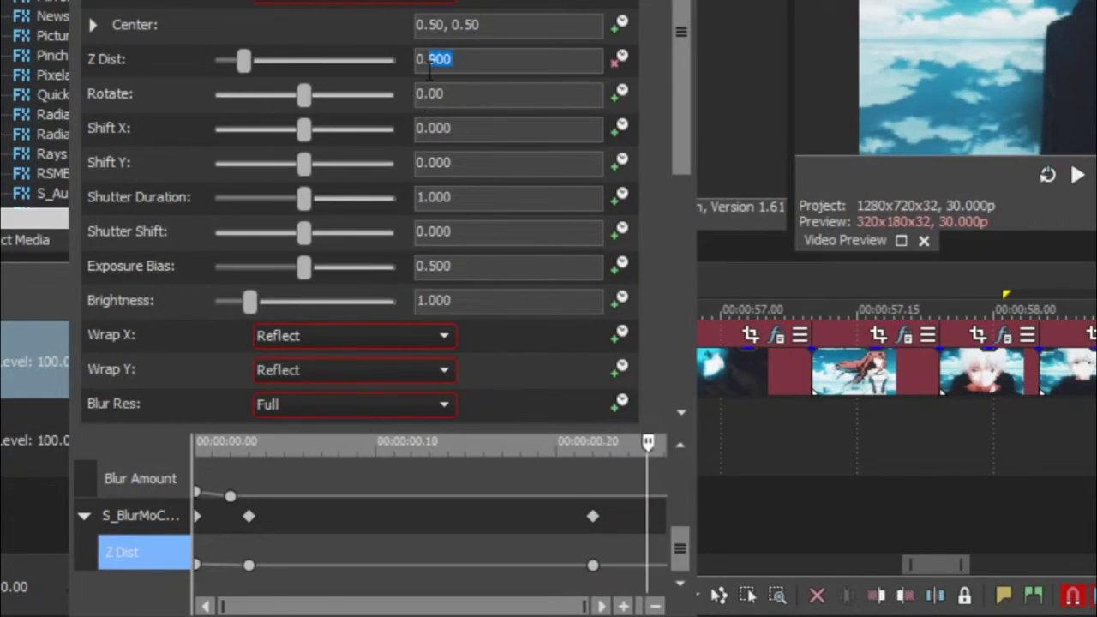
type("..")
key("Return")
type("1")
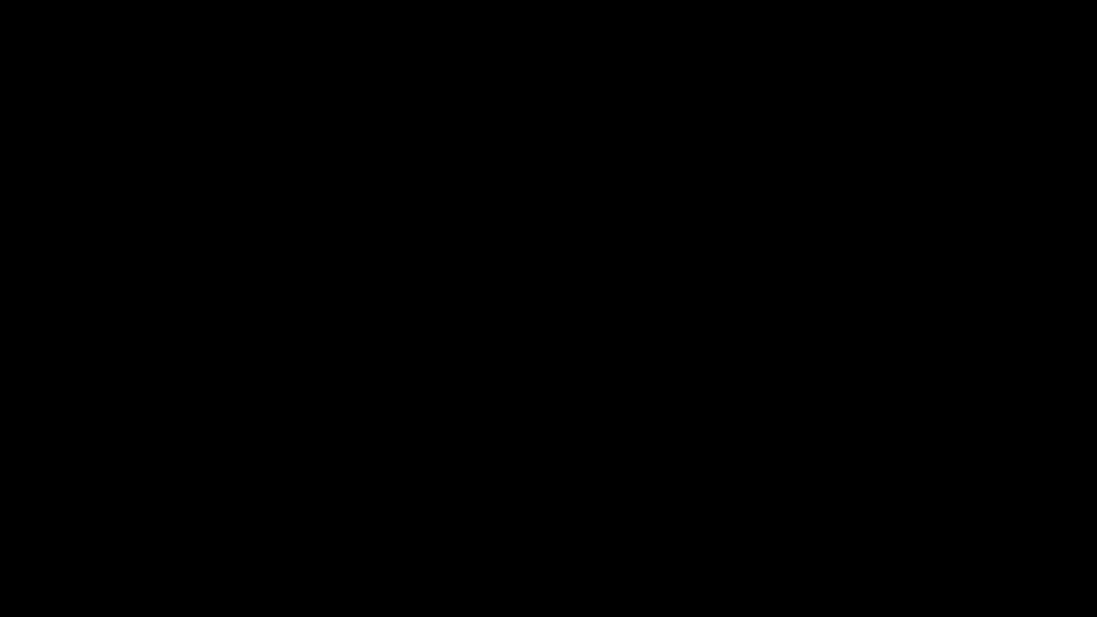